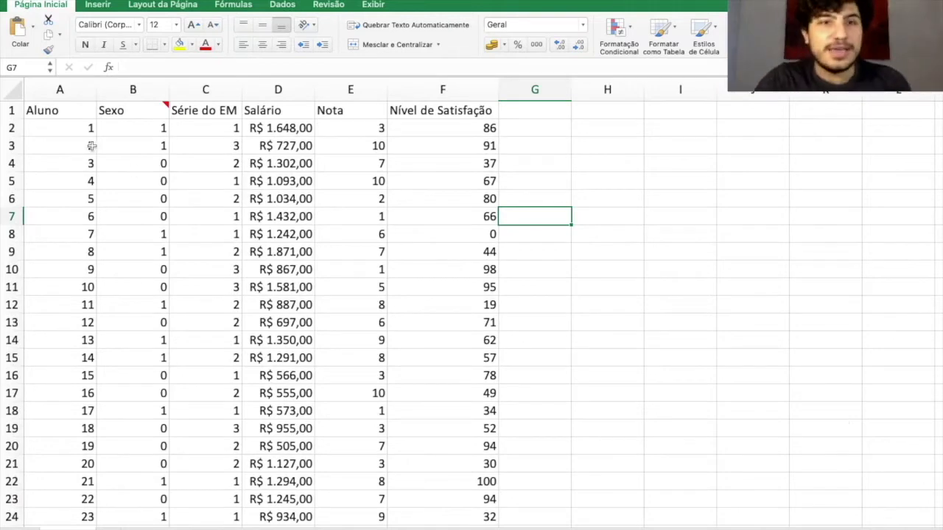
- Examine the student list in the Aluno column and go through the column headers up to Nível de Satisfação
{"action": "left_click_drag", "start_coordinate": [69, 120], "coordinate": [64, 500]}
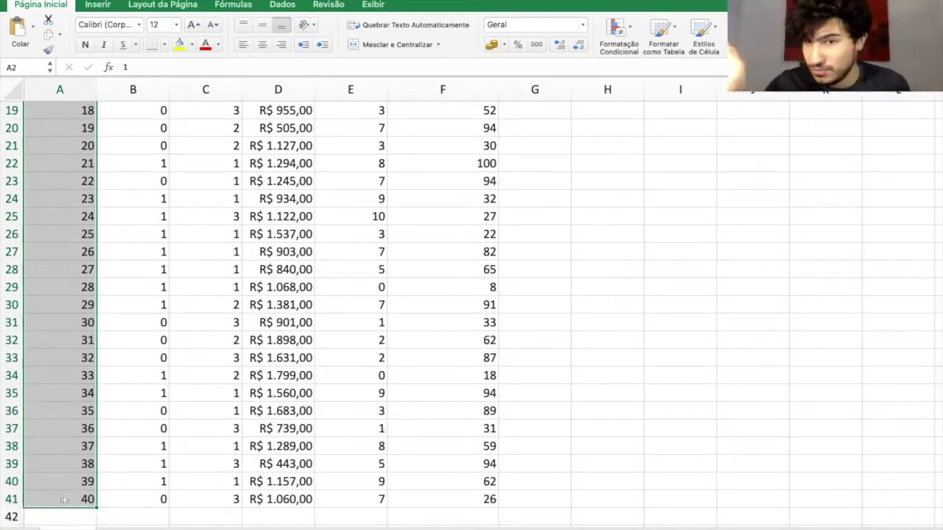
{"action": "scroll", "coordinate": [62, 309], "scroll_direction": "up", "scroll_amount": 10}
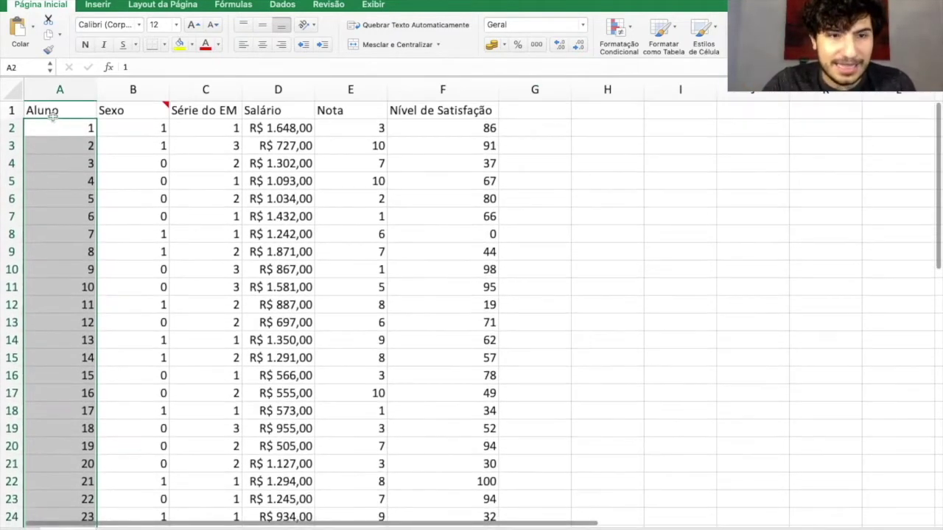
{"action": "left_click", "coordinate": [59, 110]}
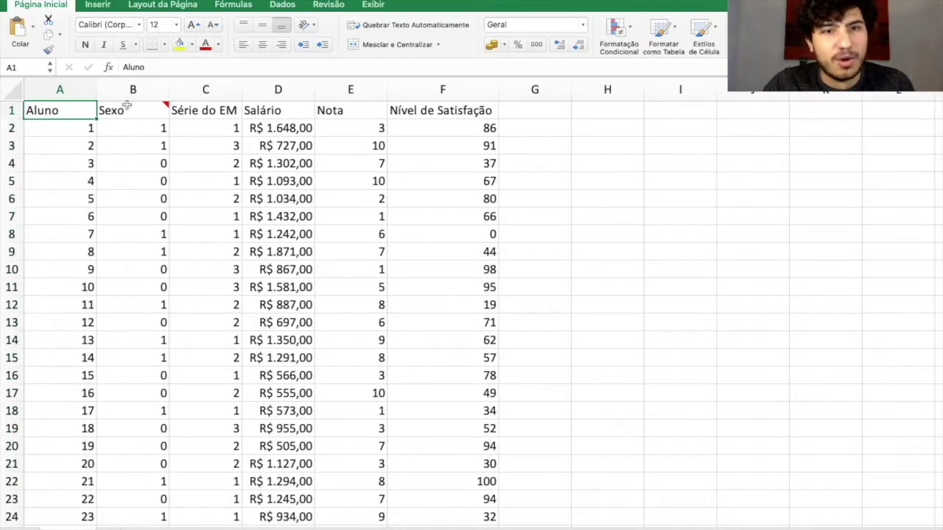
{"action": "left_click", "coordinate": [127, 107]}
{"action": "left_click", "coordinate": [195, 113]}
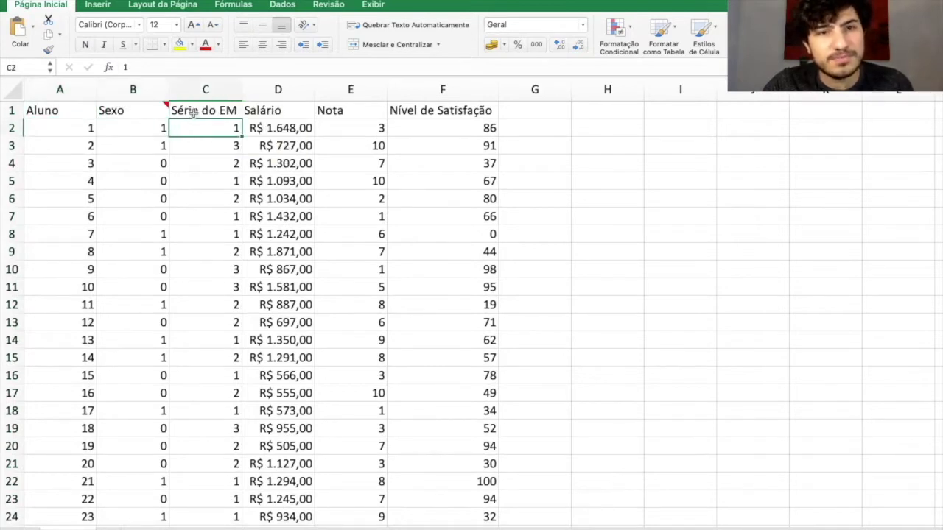
{"action": "key", "text": "Left"}
{"action": "key", "text": "Right"}
{"action": "key", "text": "Right"}
{"action": "key", "text": "Left"}
{"action": "key", "text": "Left"}
{"action": "key", "text": "Right"}
{"action": "key", "text": "Right"}
{"action": "key", "text": "Right"}
{"action": "key", "text": "Right"}
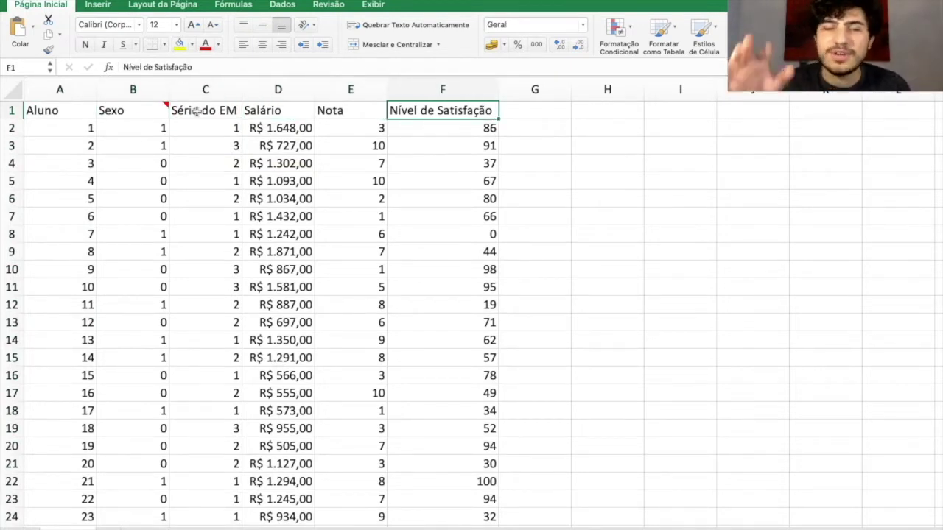
{"action": "key", "text": "Left"}
{"action": "key", "text": "Left"}
{"action": "key", "text": "Left"}
{"action": "key", "text": "Left"}
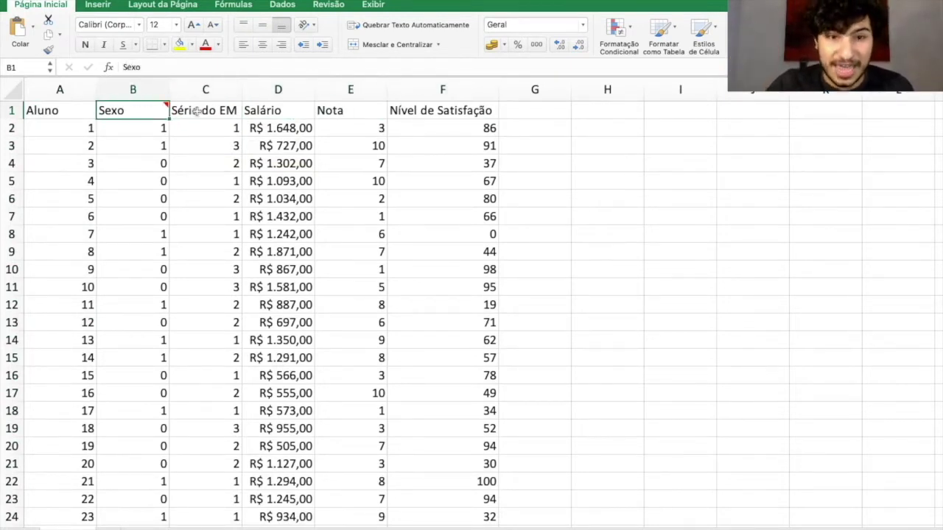
- Read the comment on the Sexo header cell that explains its codes
{"action": "mouse_move", "coordinate": [152, 110]}
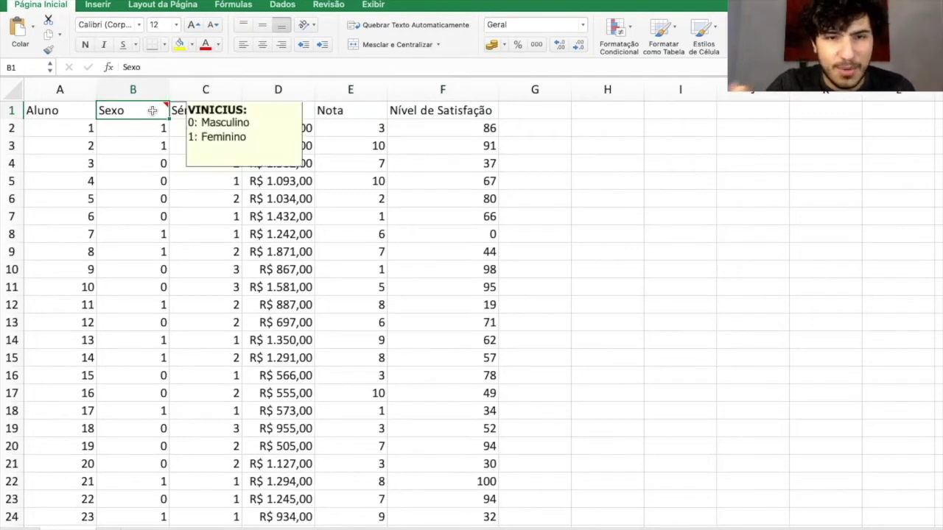
{"action": "left_click", "coordinate": [170, 147]}
{"action": "key", "text": "Up"}
{"action": "key", "text": "Up"}
{"action": "key", "text": "Left"}
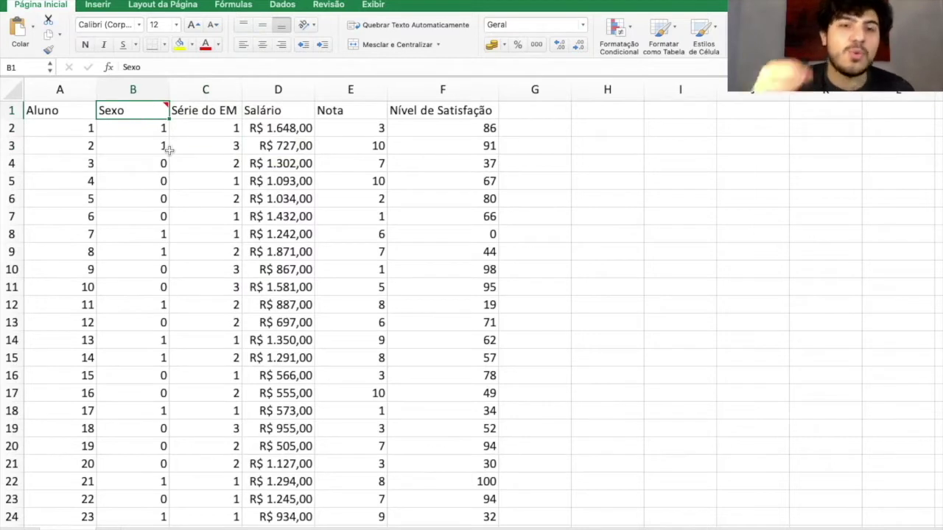
- Examine the Série do EM, Salário, Nota and Nível de Satisfação columns and their first values
{"action": "key", "text": "Right"}
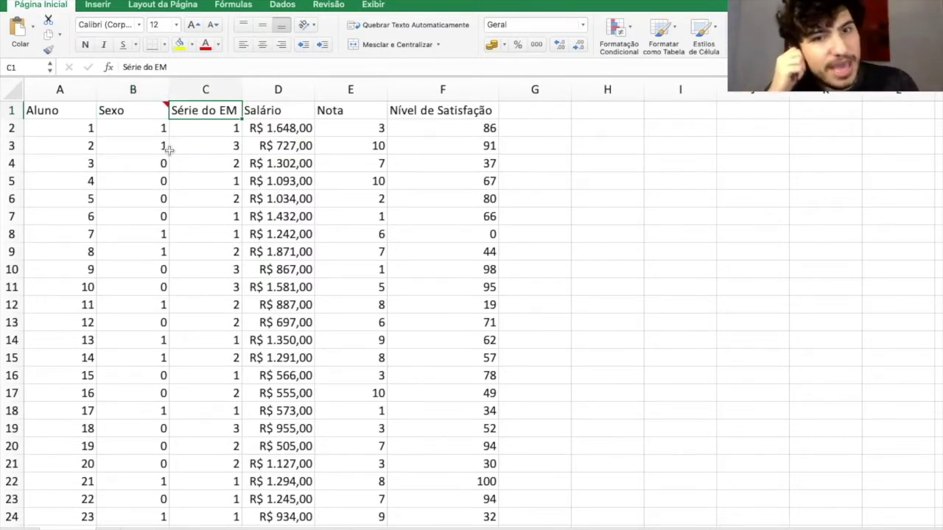
{"action": "key", "text": "Down"}
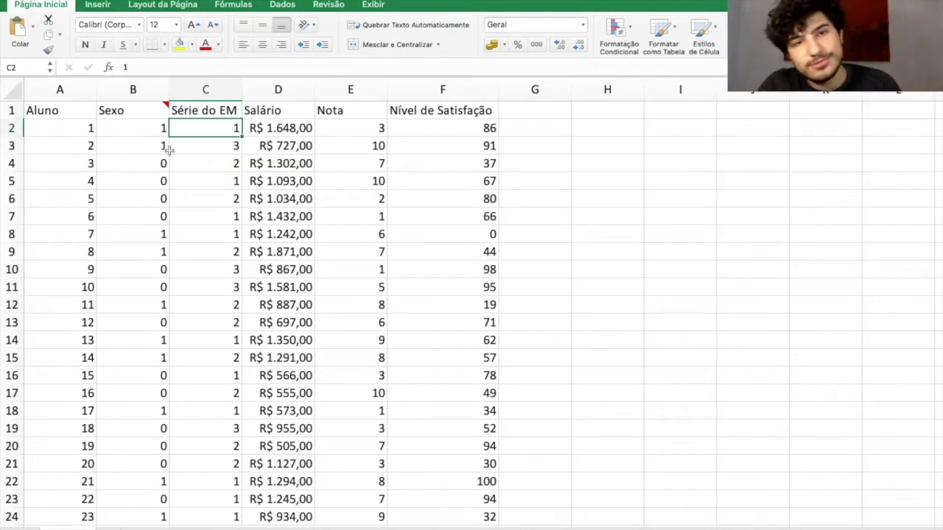
{"action": "key", "text": "Down"}
{"action": "key", "text": "Down"}
{"action": "key", "text": "Up"}
{"action": "key", "text": "Up"}
{"action": "key", "text": "Up"}
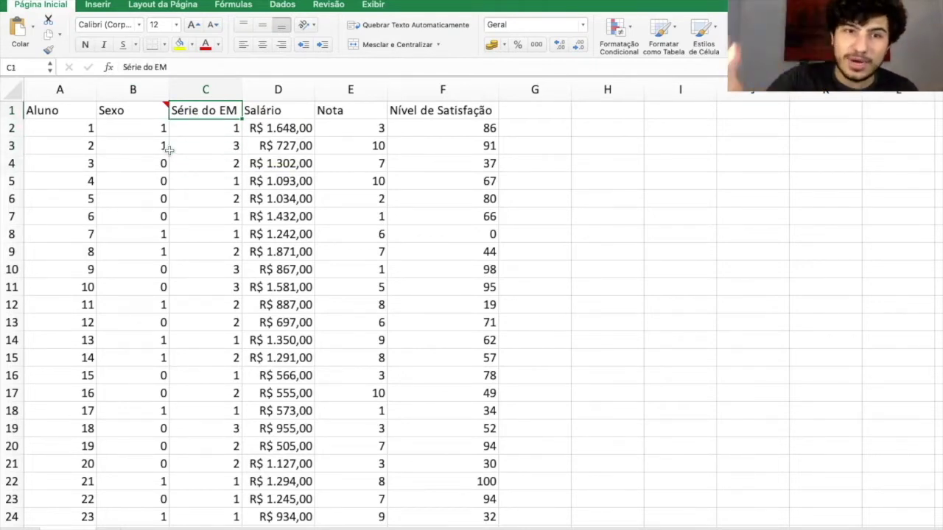
{"action": "key", "text": "Left"}
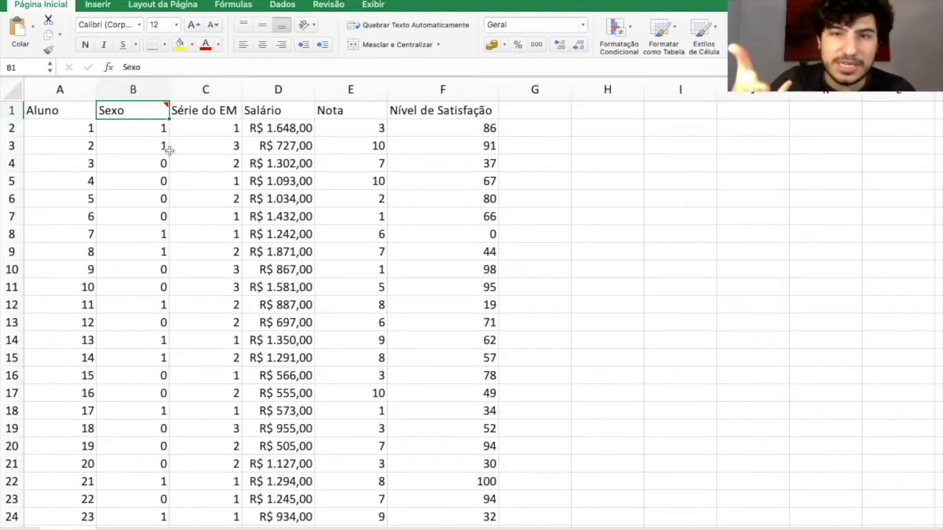
{"action": "key", "text": "Right"}
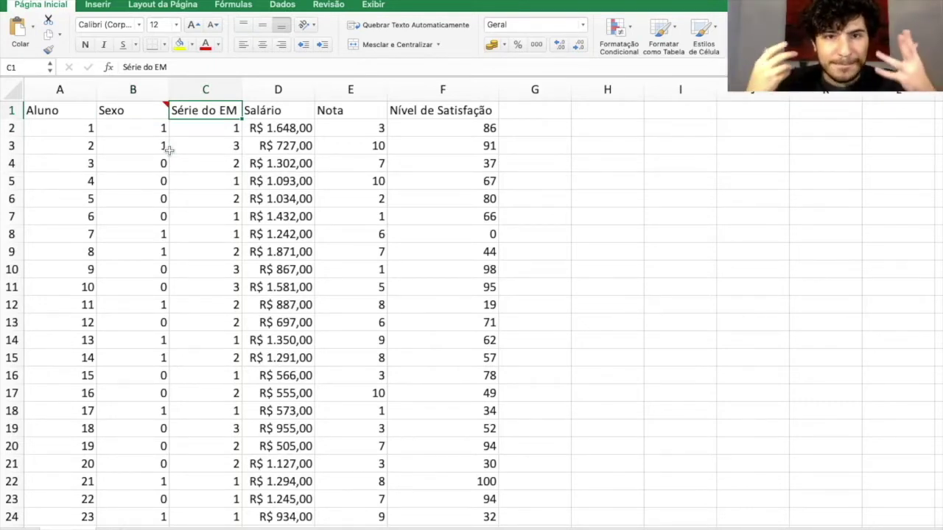
{"action": "key", "text": "Right"}
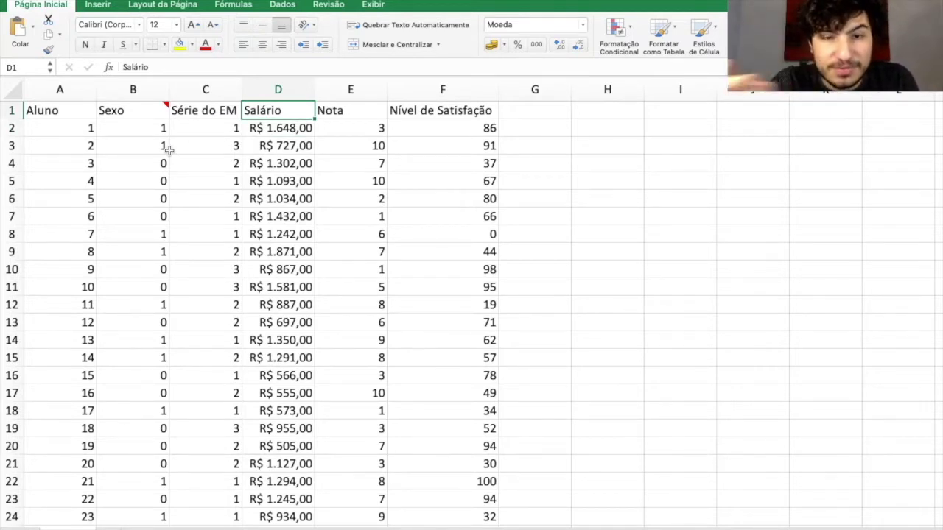
{"action": "key", "text": "Right"}
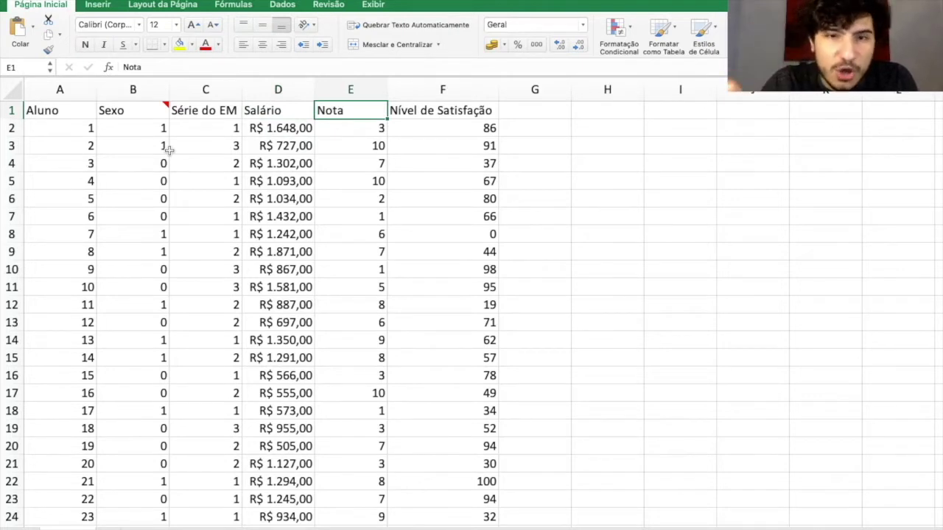
{"action": "key", "text": "Right"}
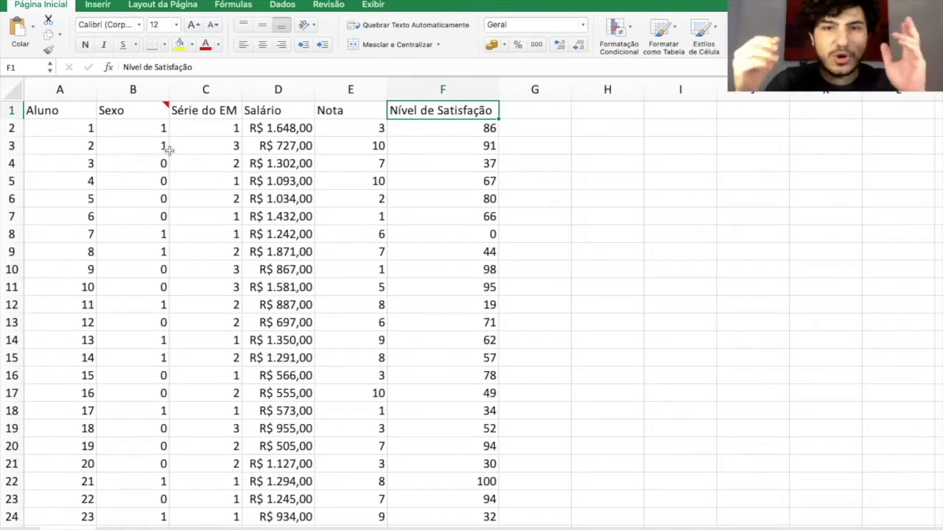
{"action": "key", "text": "Down"}
{"action": "key", "text": "Down"}
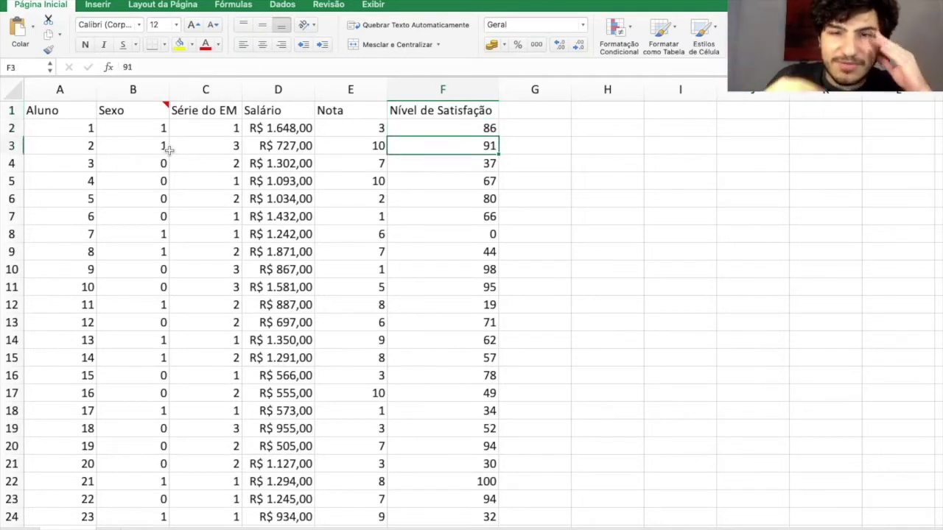
{"action": "key", "text": "Left"}
{"action": "key", "text": "Up"}
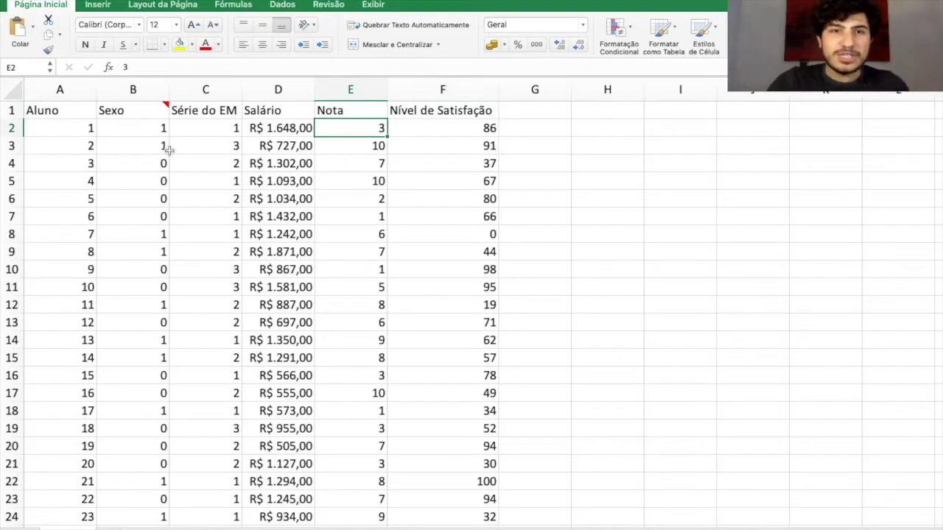
- Review the variable columns through Nível de Satisfação and look over the data down to the last student row
{"action": "left_click_drag", "start_coordinate": [139, 90], "coordinate": [455, 96]}
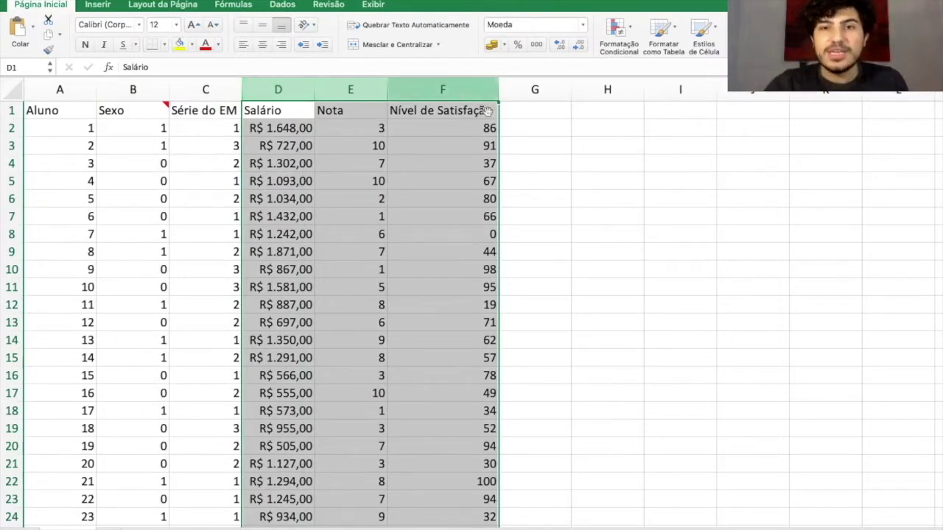
{"action": "left_click", "coordinate": [626, 212]}
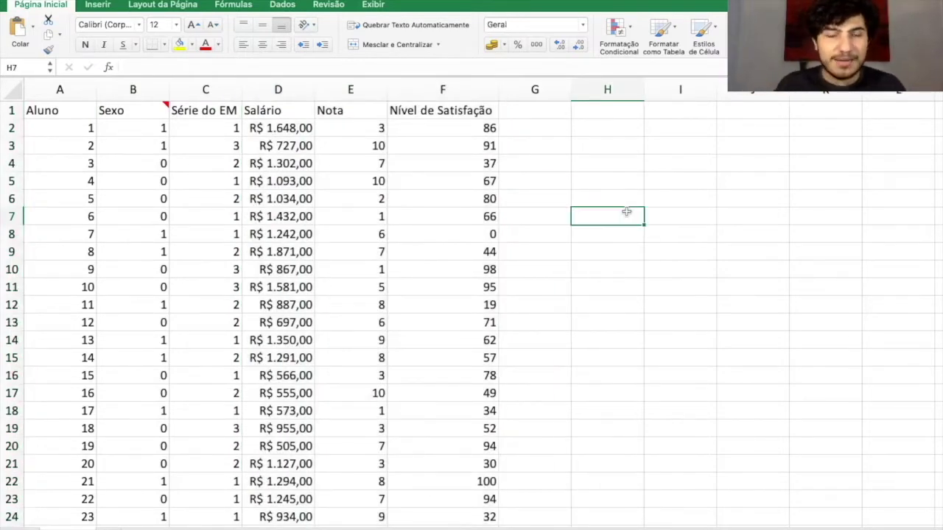
{"action": "scroll", "coordinate": [626, 212], "scroll_direction": "down", "scroll_amount": 12}
{"action": "scroll", "coordinate": [626, 212], "scroll_direction": "up", "scroll_amount": 2}
{"action": "scroll", "coordinate": [626, 213], "scroll_direction": "up", "scroll_amount": 4}
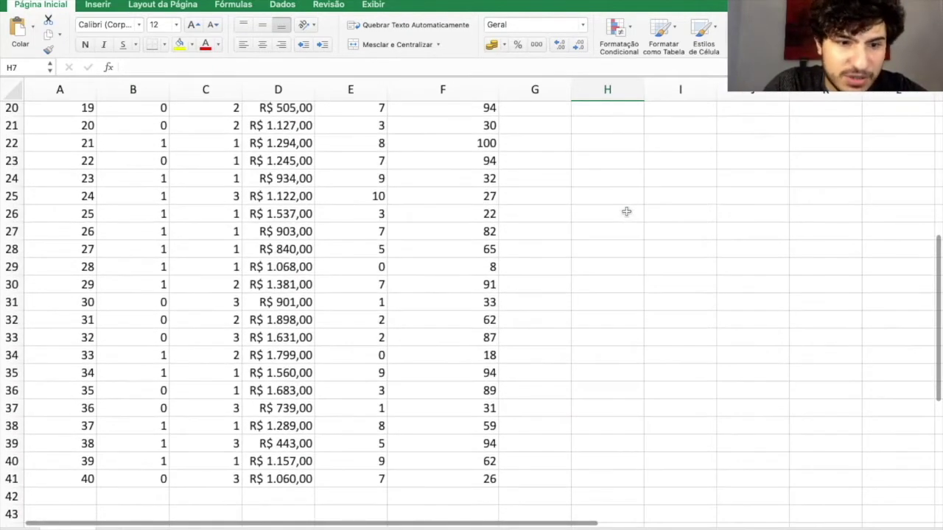
{"action": "scroll", "coordinate": [626, 212], "scroll_direction": "up", "scroll_amount": 8}
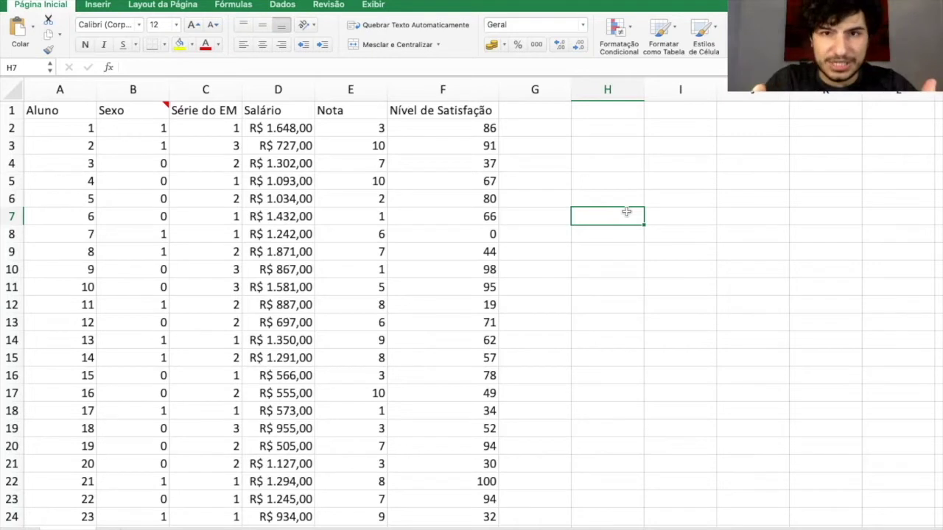
- Create a pivot table on a new worksheet from the full data range A1:F41 of Planilha1
{"action": "left_click", "coordinate": [50, 110]}
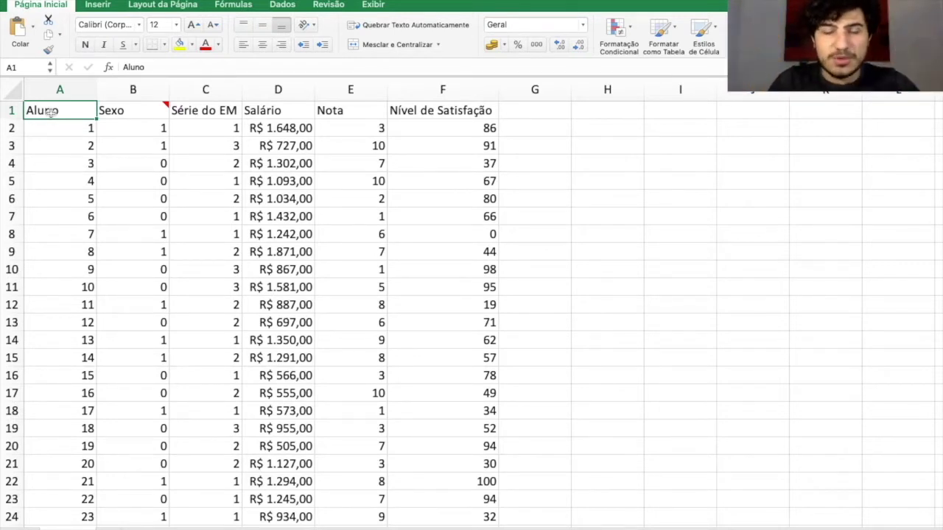
{"action": "key", "text": "ctrl+shift+Right"}
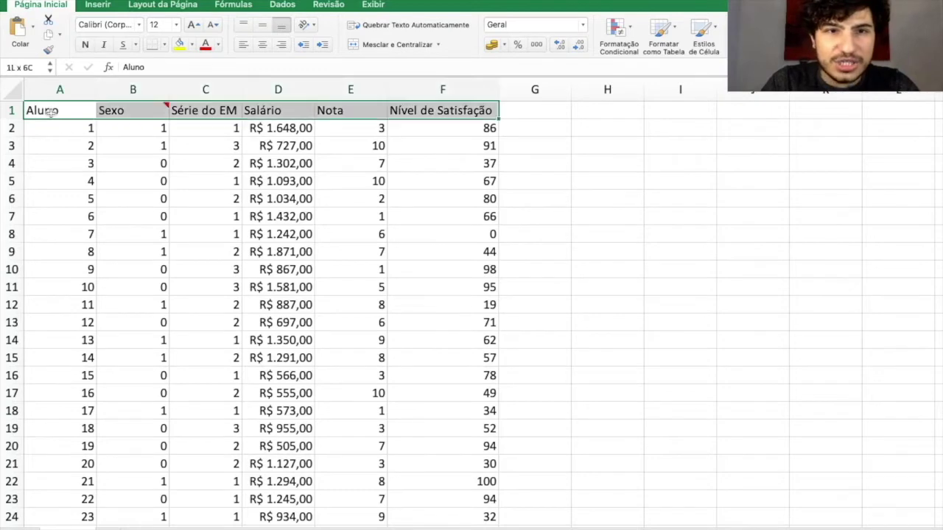
{"action": "key", "text": "ctrl+shift+Down"}
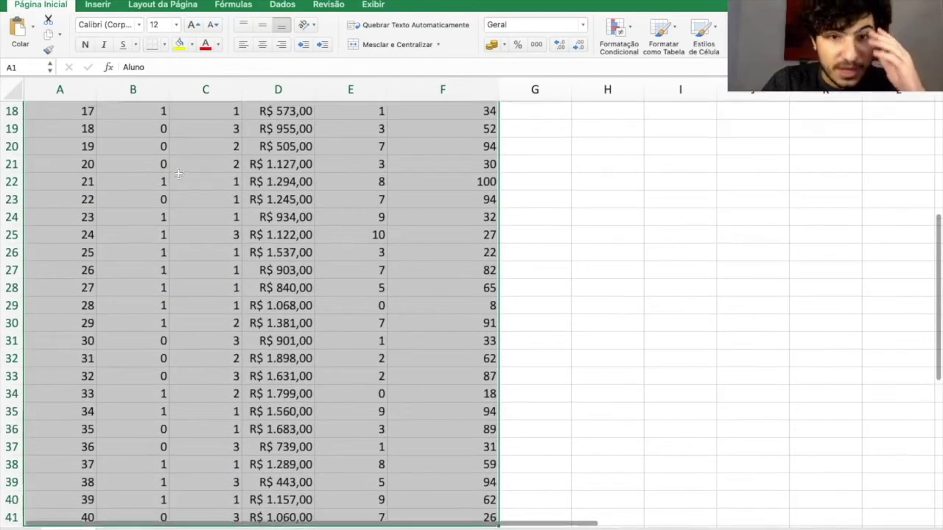
{"action": "scroll", "coordinate": [52, 111], "scroll_direction": "up", "scroll_amount": 6}
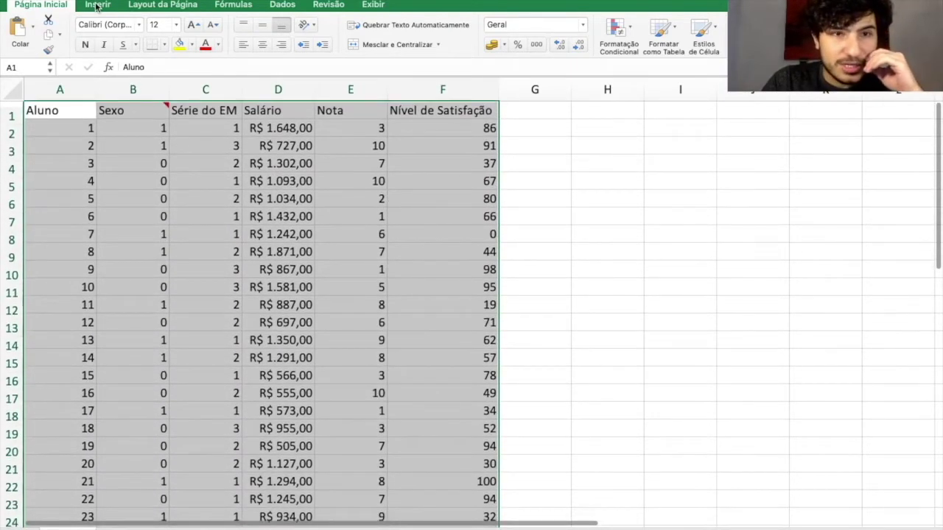
{"action": "left_click", "coordinate": [96, 7]}
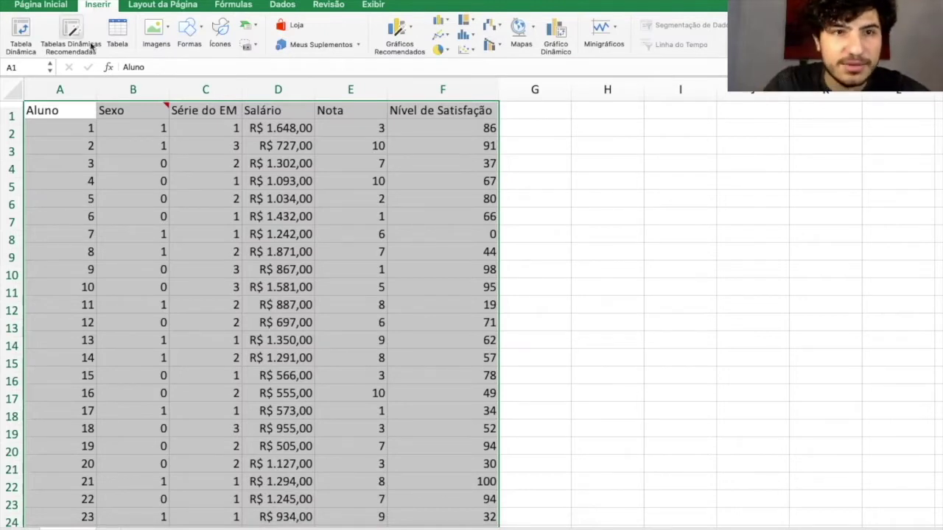
{"action": "left_click", "coordinate": [21, 31]}
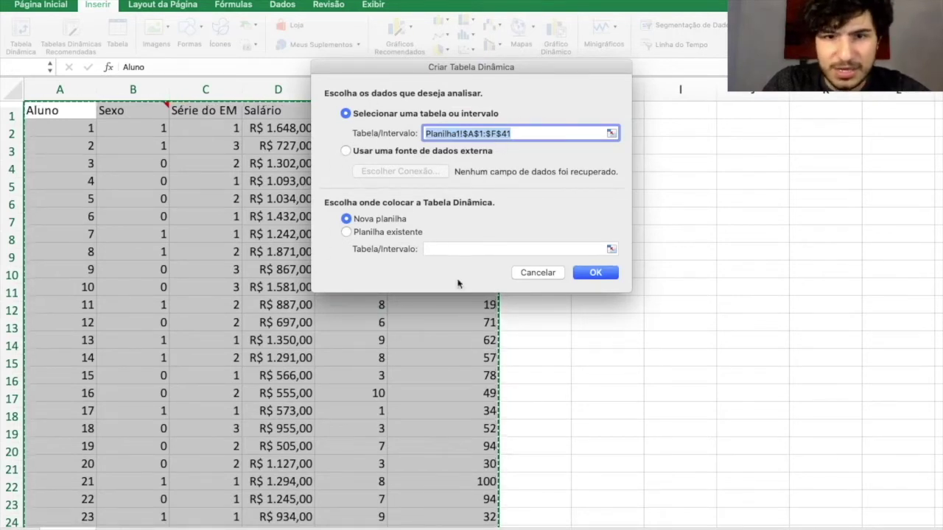
{"action": "left_click", "coordinate": [596, 274]}
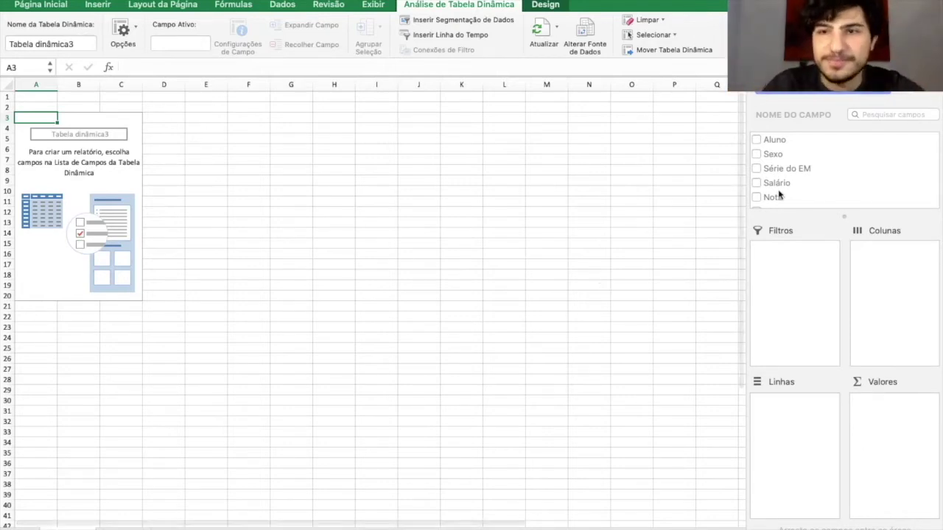
- Add the Sexo field to the pivot table's rows and the Aluno field to its values
{"action": "left_click_drag", "start_coordinate": [778, 157], "coordinate": [783, 422]}
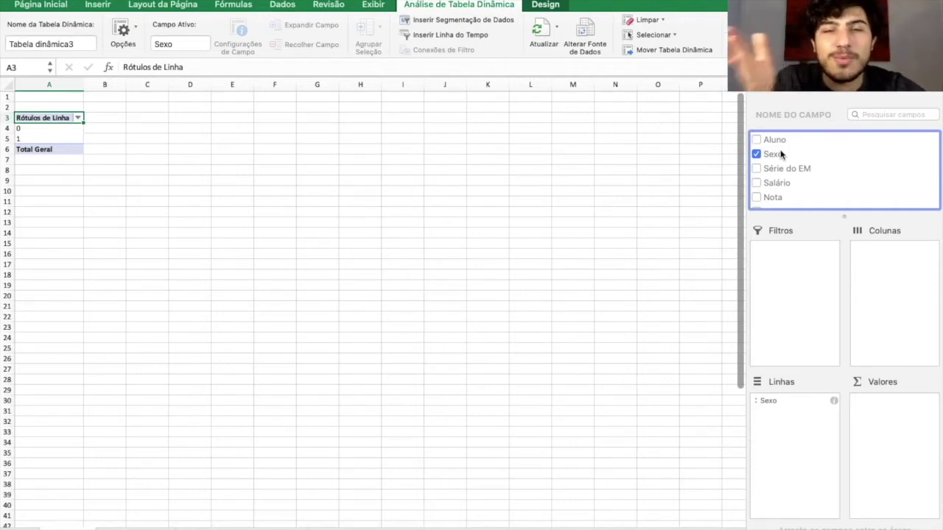
{"action": "left_click_drag", "start_coordinate": [774, 142], "coordinate": [818, 146]}
{"action": "left_click_drag", "start_coordinate": [828, 205], "coordinate": [892, 422]}
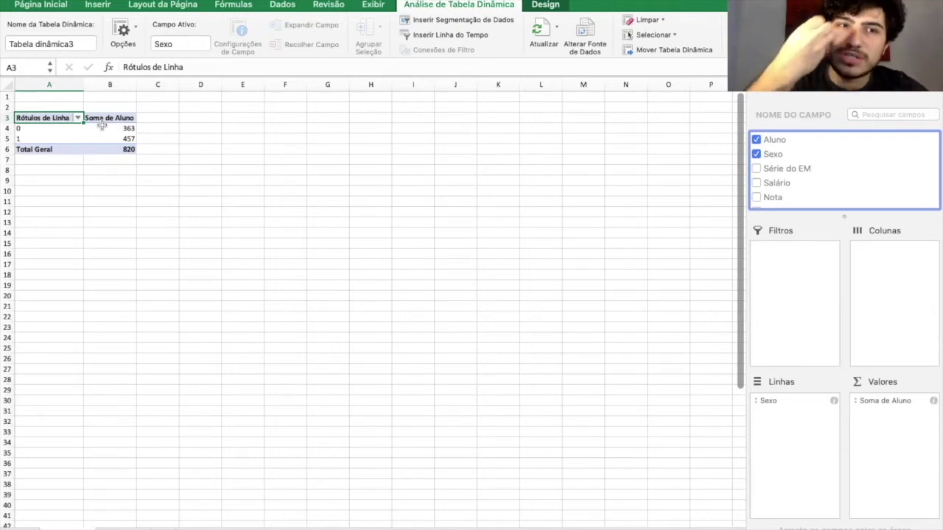
- Change the summary function of the Aluno values to Contagem
{"action": "left_click", "coordinate": [933, 401]}
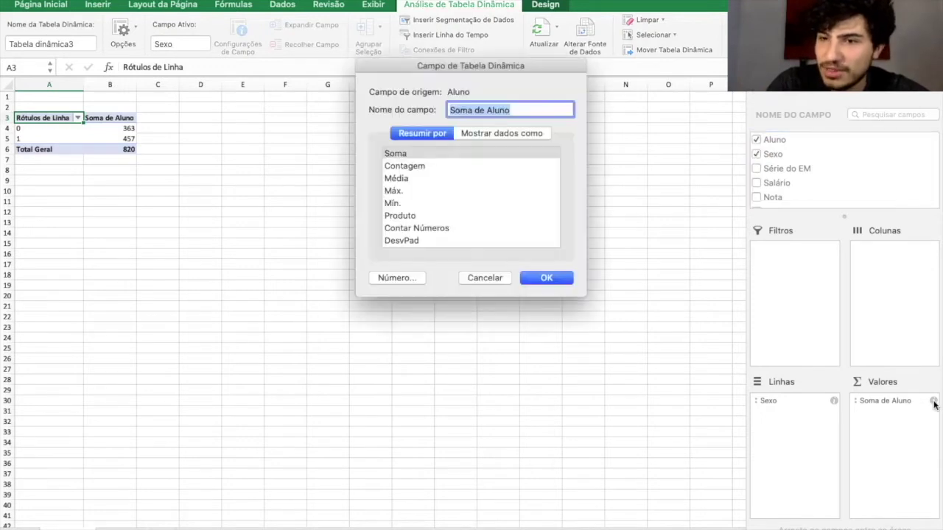
{"action": "left_click", "coordinate": [436, 166]}
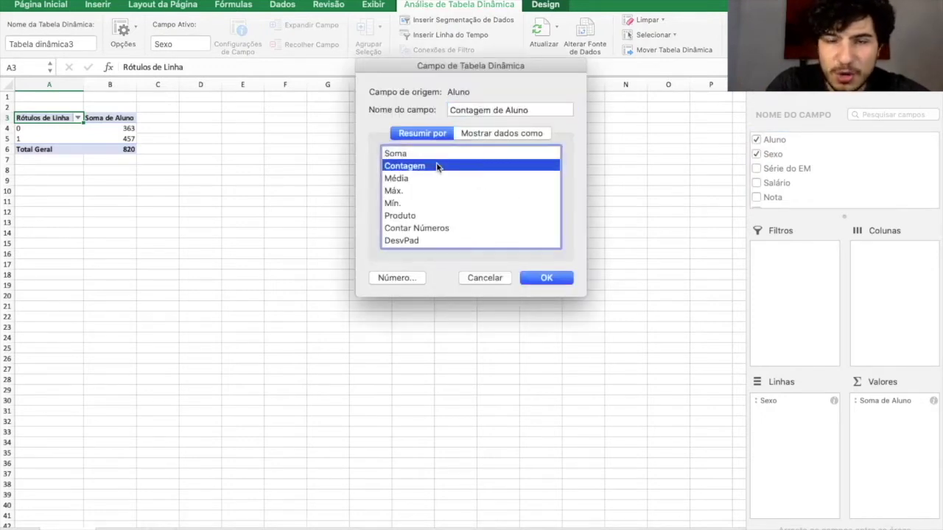
{"action": "left_click", "coordinate": [551, 285]}
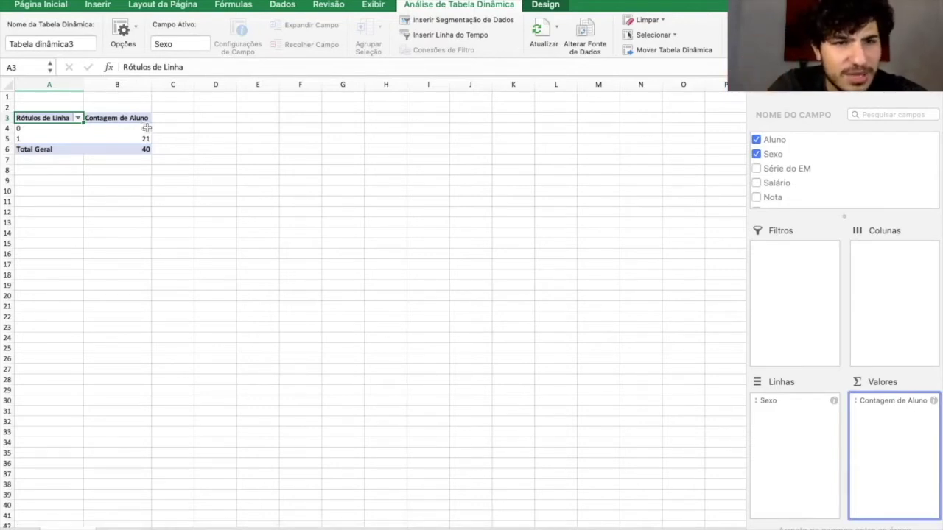
- Rename the pivot table's row label 0 as Masculino
{"action": "left_click", "coordinate": [28, 128]}
{"action": "left_click_drag", "start_coordinate": [29, 128], "coordinate": [118, 130]}
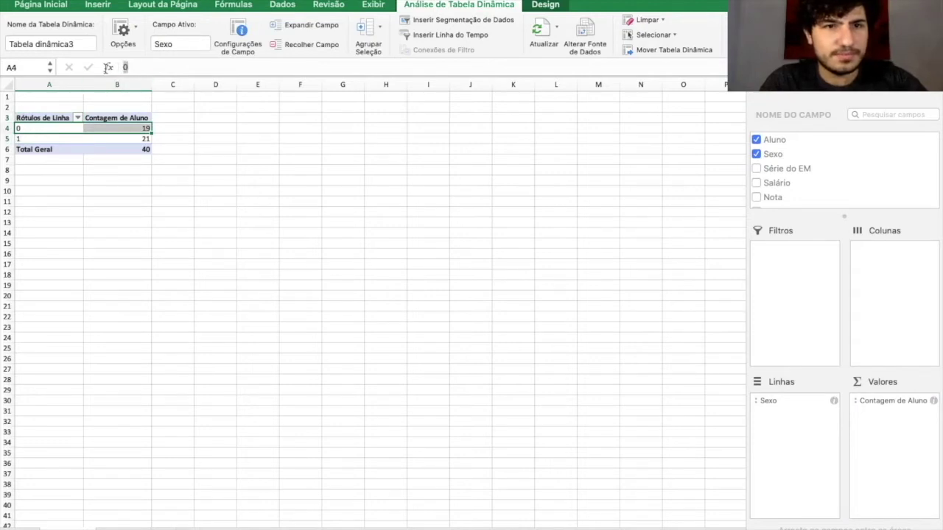
{"action": "type", "text": "mAC"}
{"action": "key", "text": "BackSpace"}
{"action": "key", "text": "BackSpace"}
{"action": "key", "text": "BackSpace"}
{"action": "type", "text": "M"}
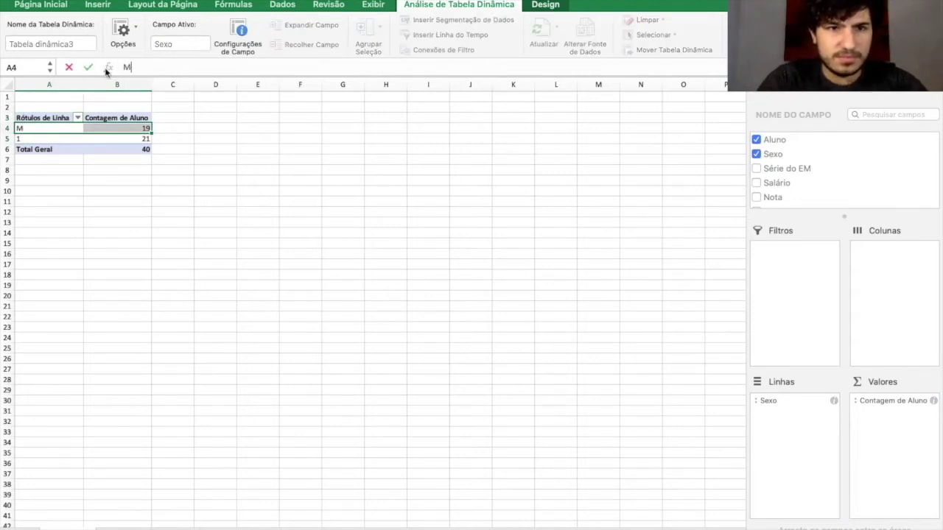
{"action": "type", "text": "asculino"}
{"action": "key", "text": "Return"}
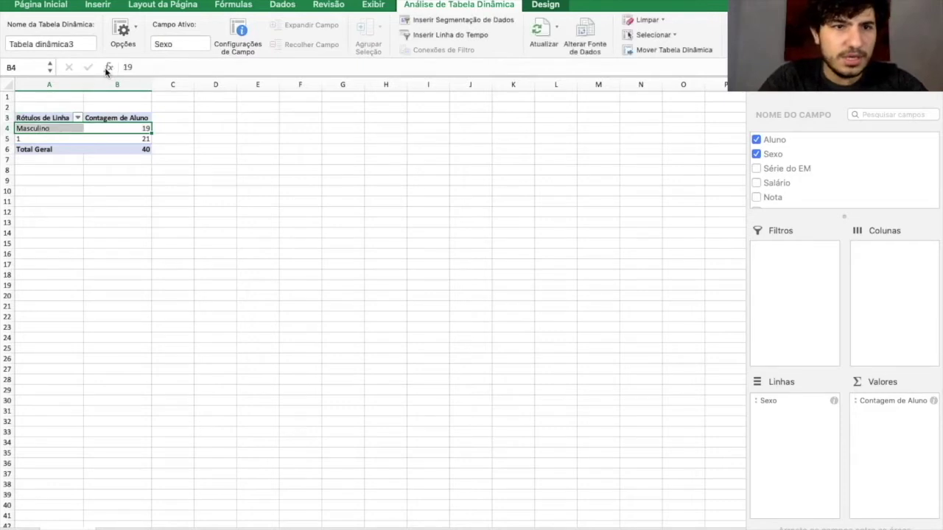
- Rename the pivot table's row label 1 as Feminino
{"action": "left_click", "coordinate": [53, 137]}
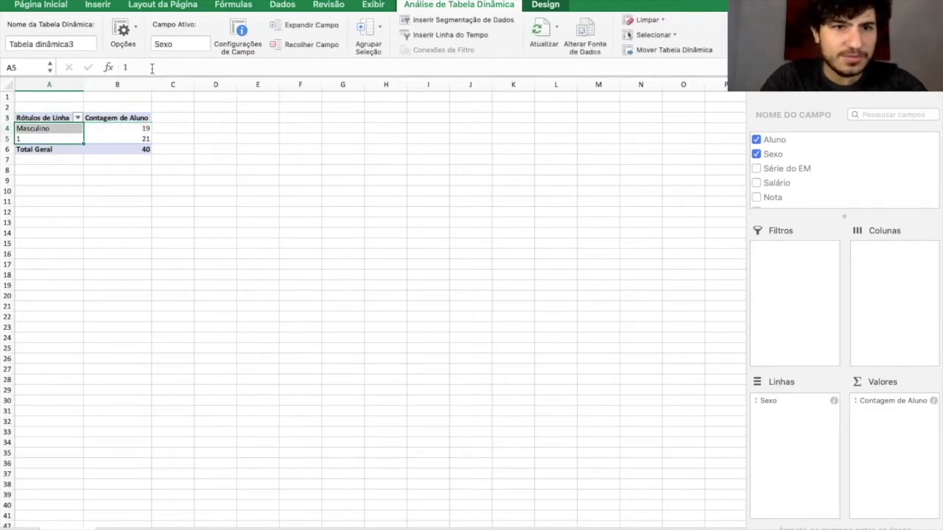
{"action": "left_click", "coordinate": [128, 67]}
{"action": "type", "text": "Femin"}
{"action": "key", "text": "shift+Return"}
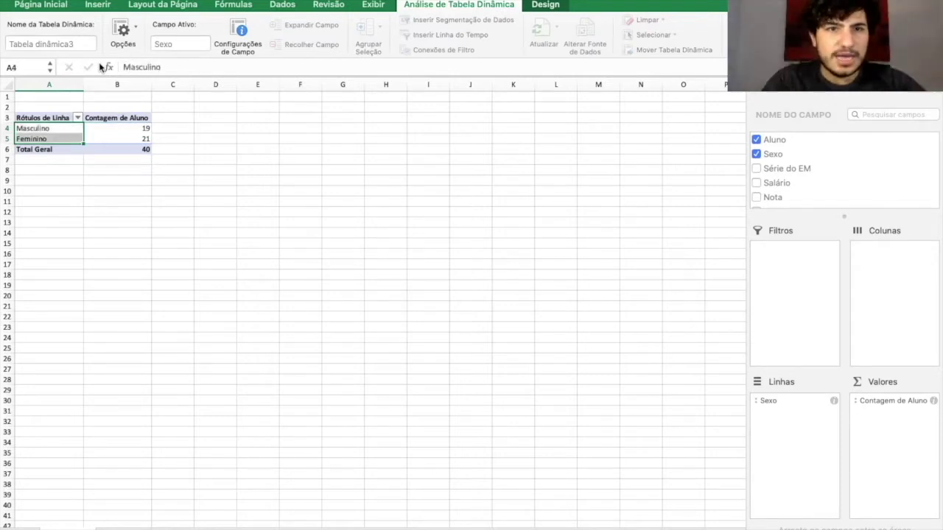
- Show the Contagem de Aluno values as % do Total Geral
{"action": "key", "text": "Right"}
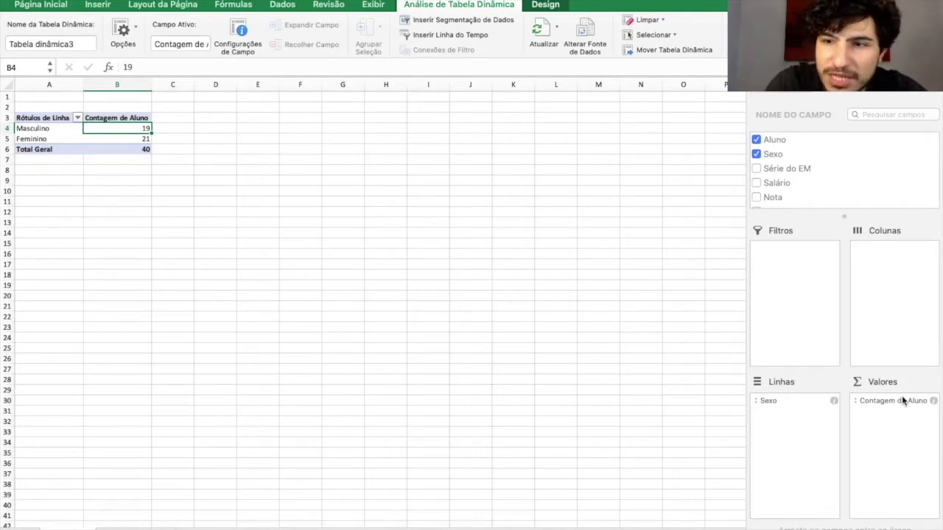
{"action": "left_click", "coordinate": [933, 402]}
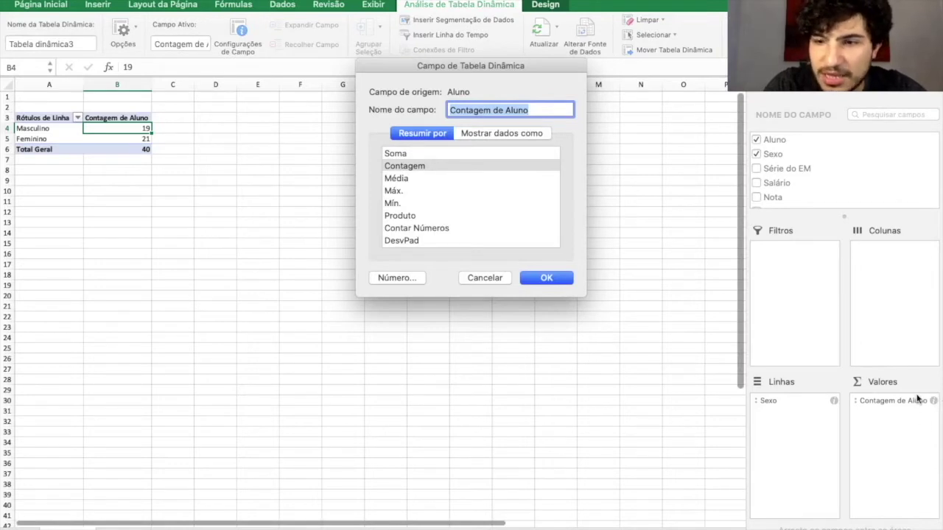
{"action": "left_click", "coordinate": [480, 134]}
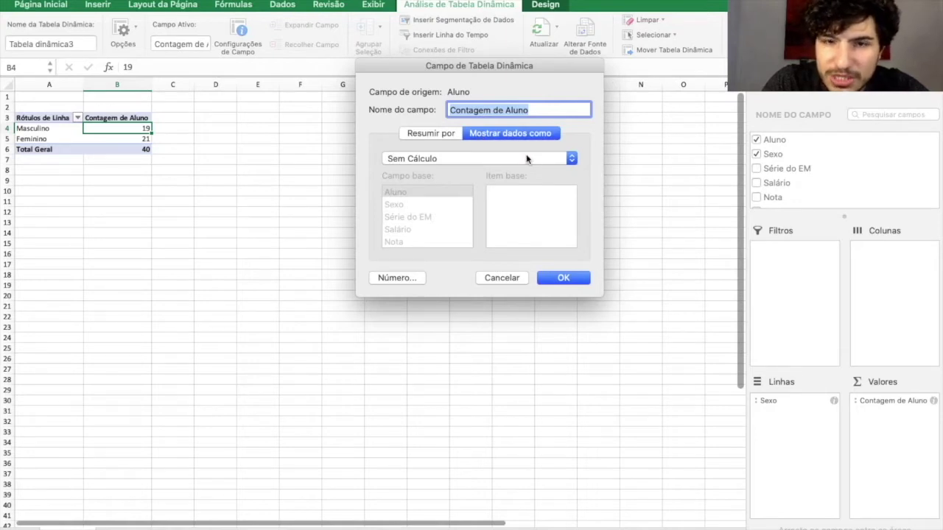
{"action": "left_click", "coordinate": [517, 160]}
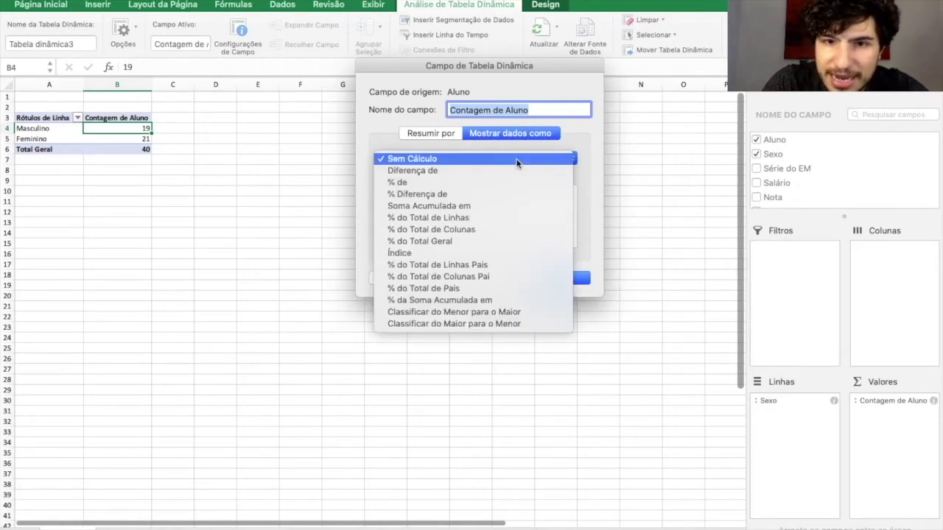
{"action": "left_click", "coordinate": [505, 241]}
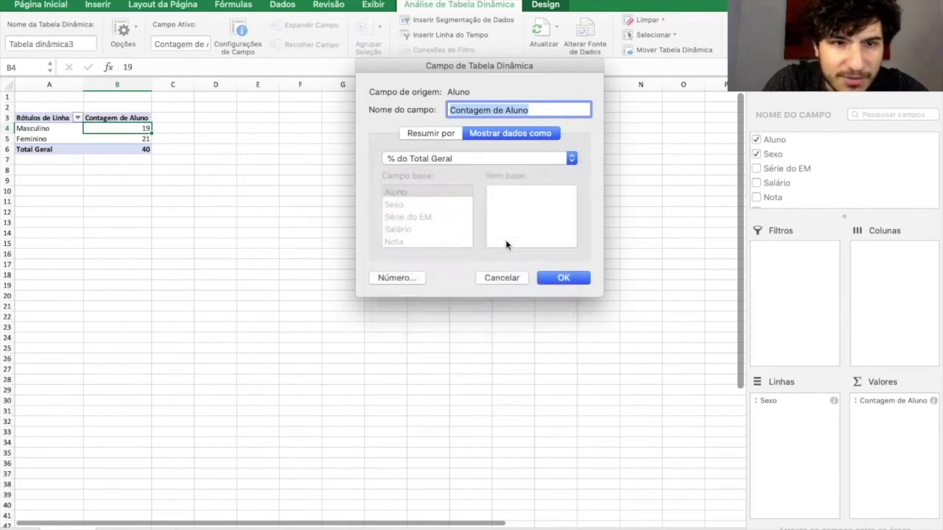
{"action": "left_click", "coordinate": [562, 278]}
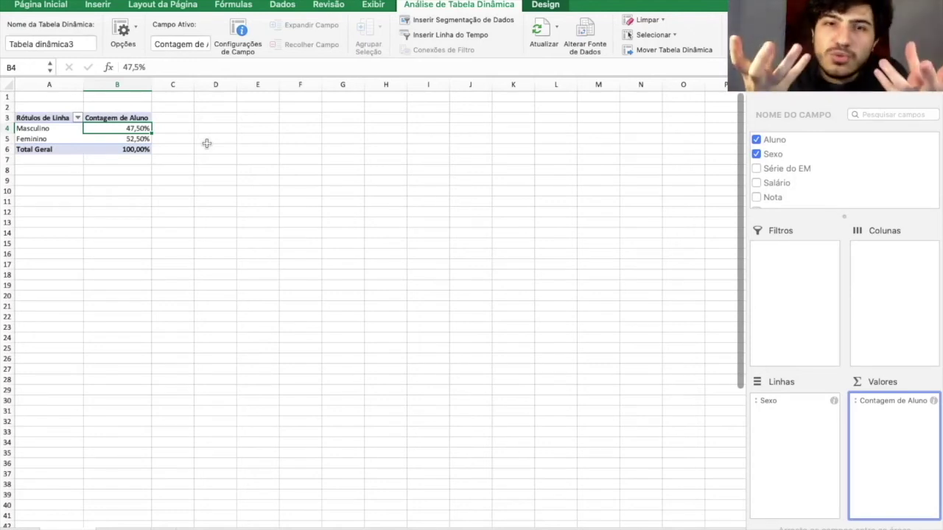
- Insert a basic 2D pie chart from the pivot table and place it just below the table
{"action": "left_click", "coordinate": [43, 128]}
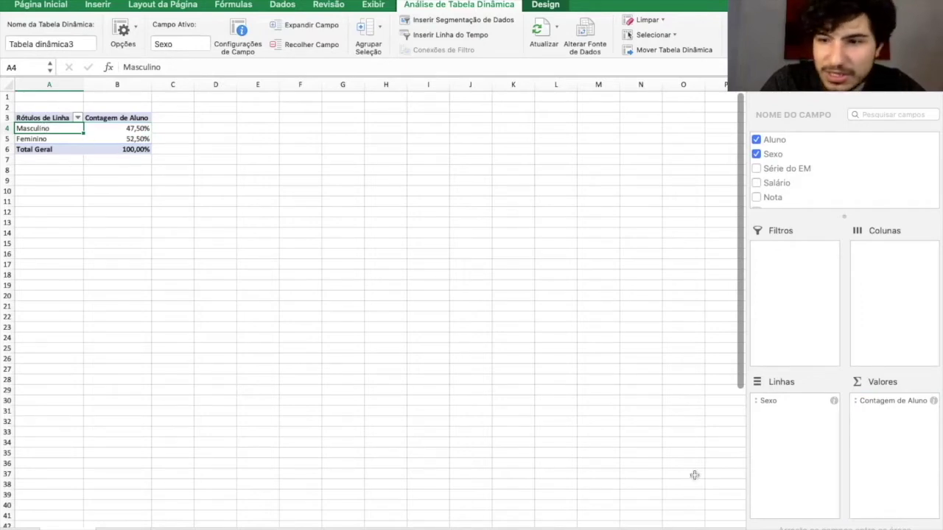
{"action": "scroll", "coordinate": [373, 302], "scroll_direction": "up", "scroll_amount": 5}
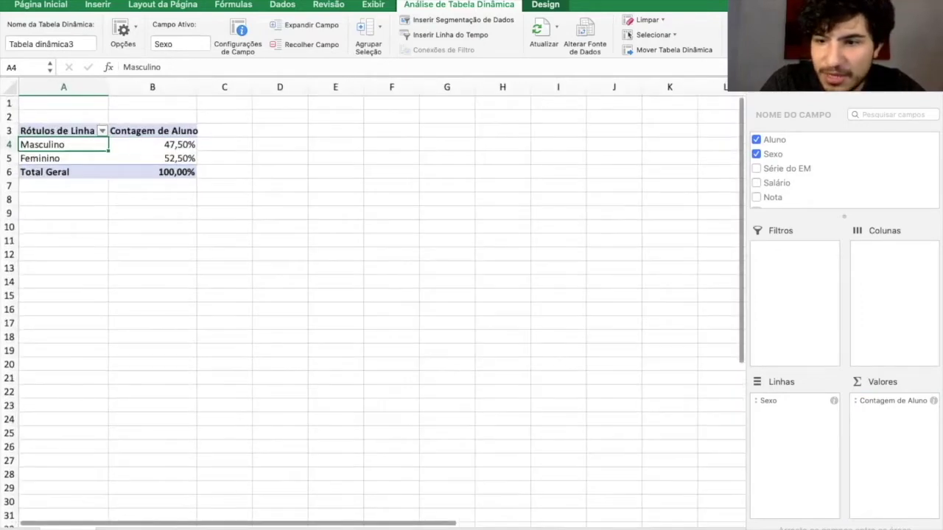
{"action": "scroll", "coordinate": [280, 334], "scroll_direction": "up", "scroll_amount": 2}
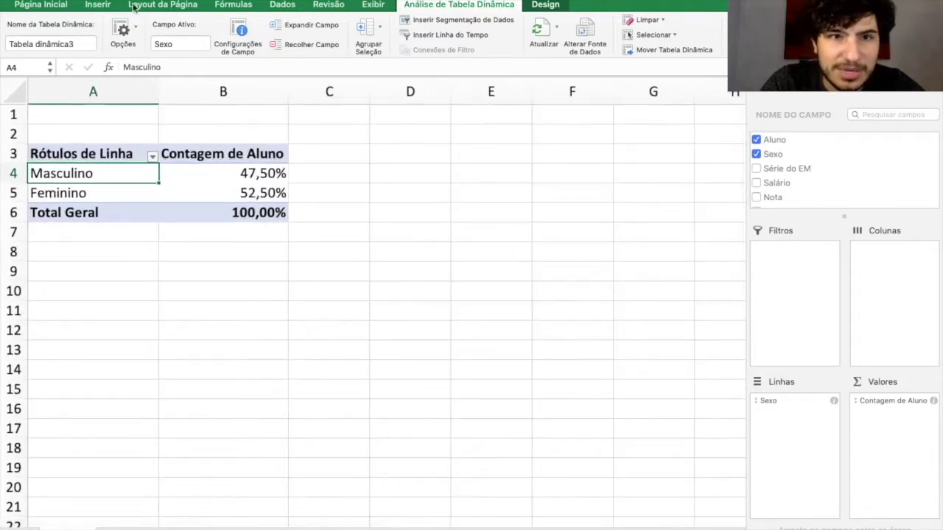
{"action": "left_click", "coordinate": [97, 6]}
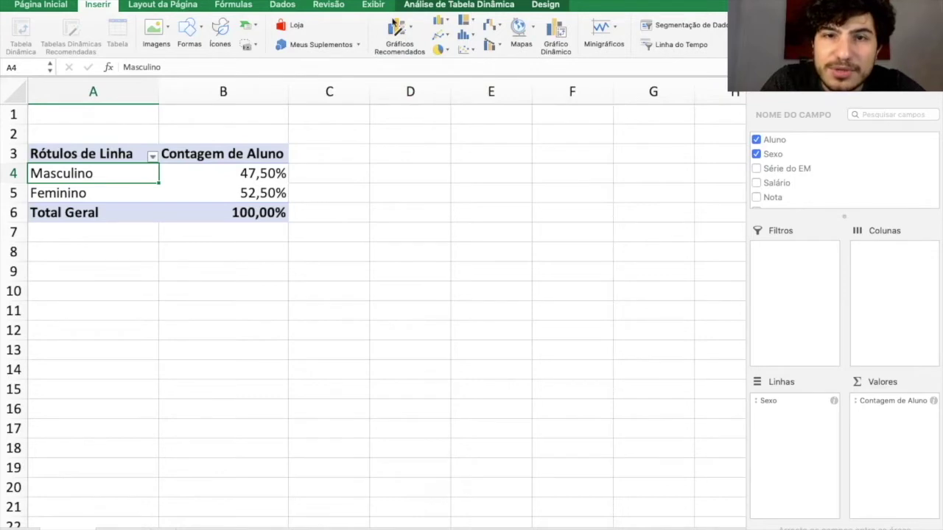
{"action": "left_click", "coordinate": [446, 56]}
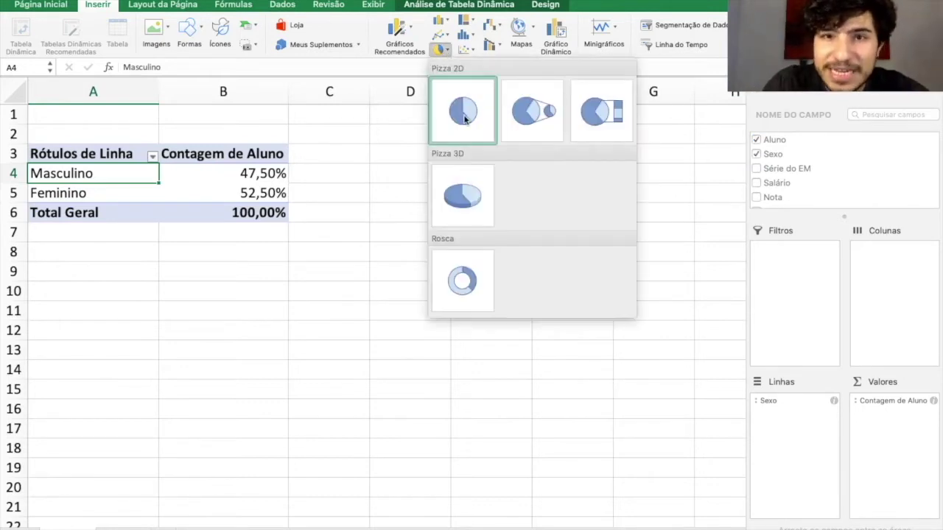
{"action": "left_click", "coordinate": [444, 52]}
{"action": "left_click", "coordinate": [443, 52]}
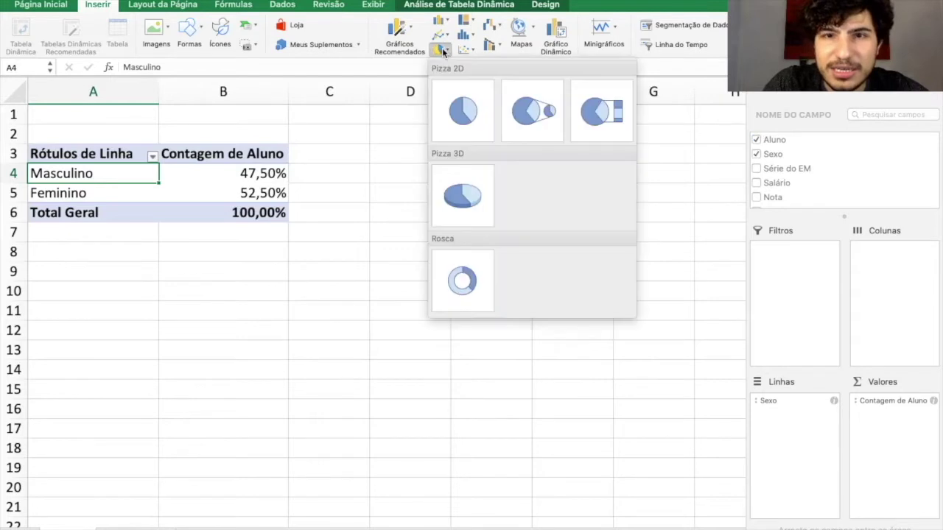
{"action": "left_click", "coordinate": [470, 117]}
{"action": "left_click_drag", "start_coordinate": [490, 222], "coordinate": [457, 276]}
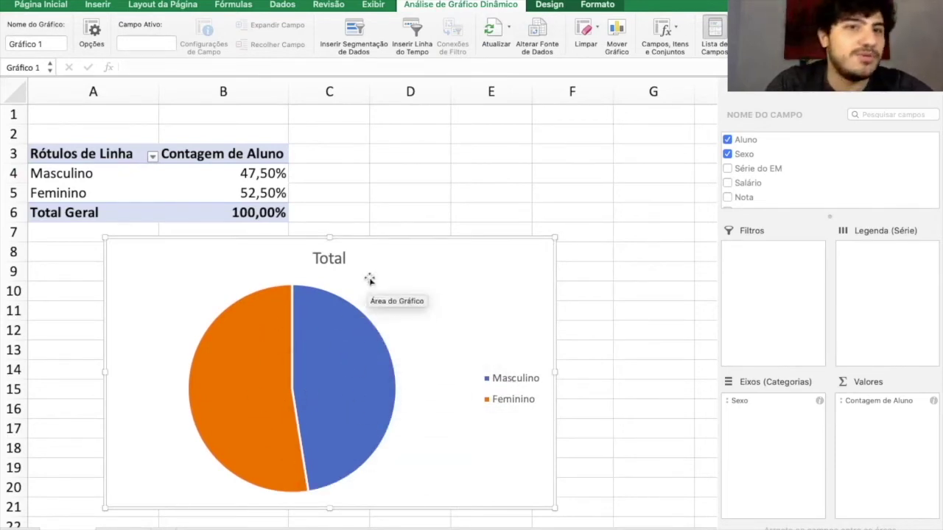
- Apply the first quick layout to the pie chart, with category names and percentages on the slices
{"action": "left_click", "coordinate": [549, 6]}
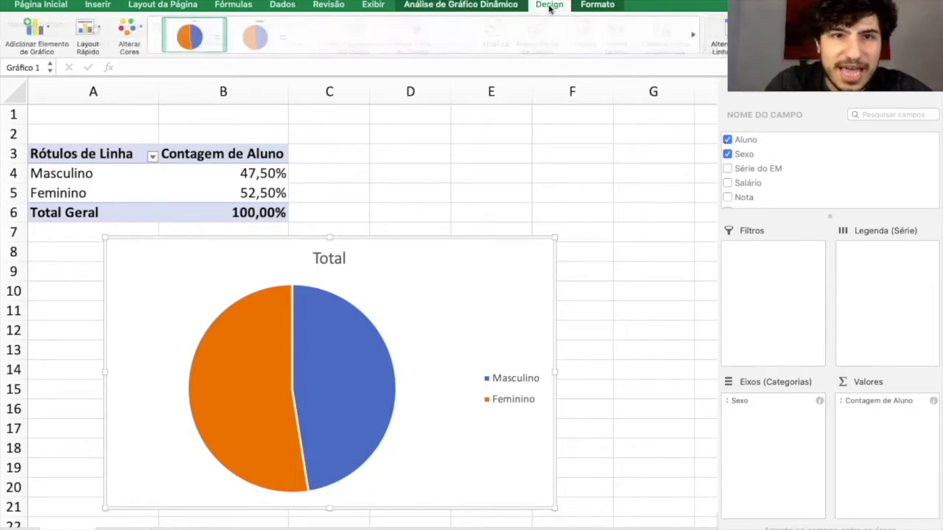
{"action": "left_click", "coordinate": [97, 38]}
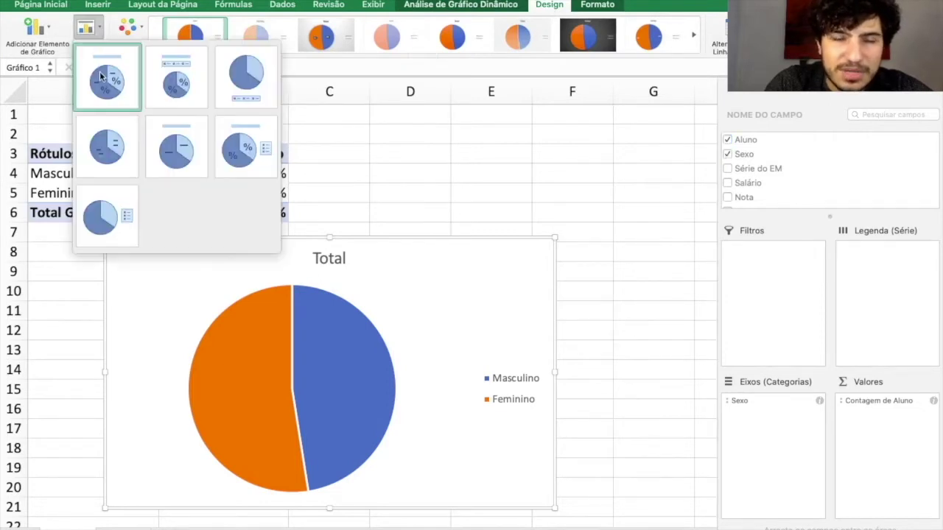
{"action": "left_click", "coordinate": [99, 72]}
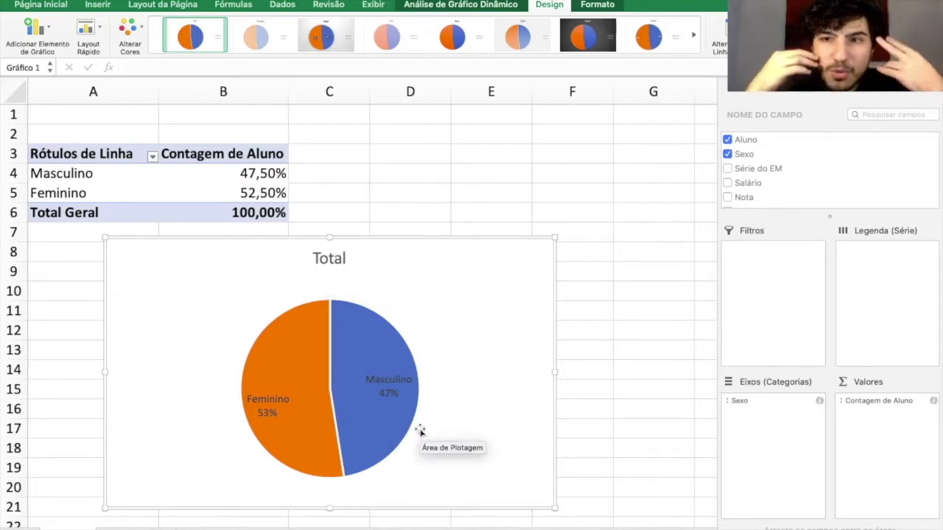
- Change the pie chart's title to "Quantidade de Alunos por Sexo"
{"action": "left_click", "coordinate": [330, 262]}
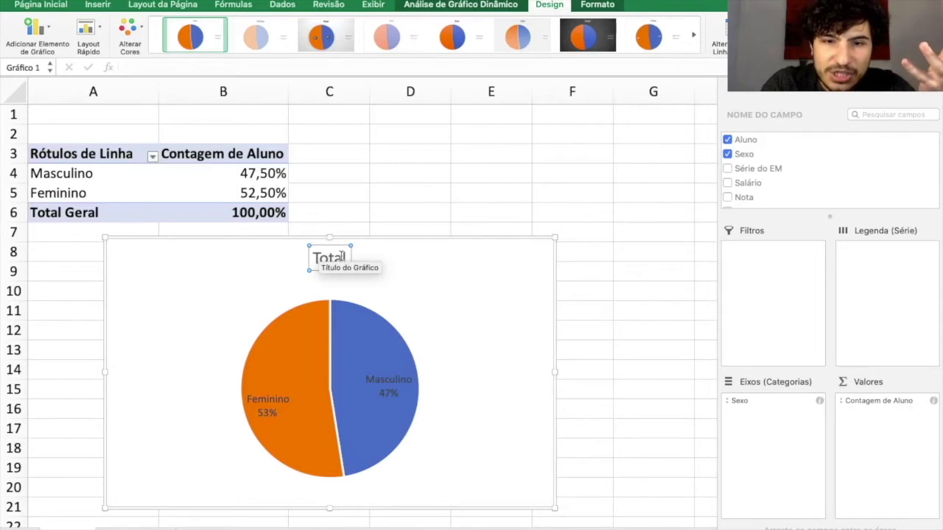
{"action": "left_click_drag", "start_coordinate": [343, 258], "coordinate": [313, 257]}
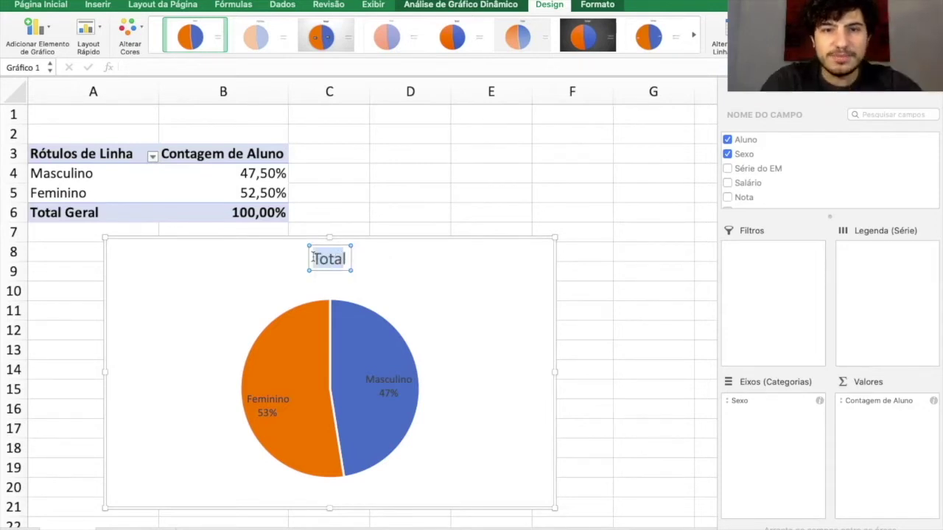
{"action": "key", "text": "BackSpace"}
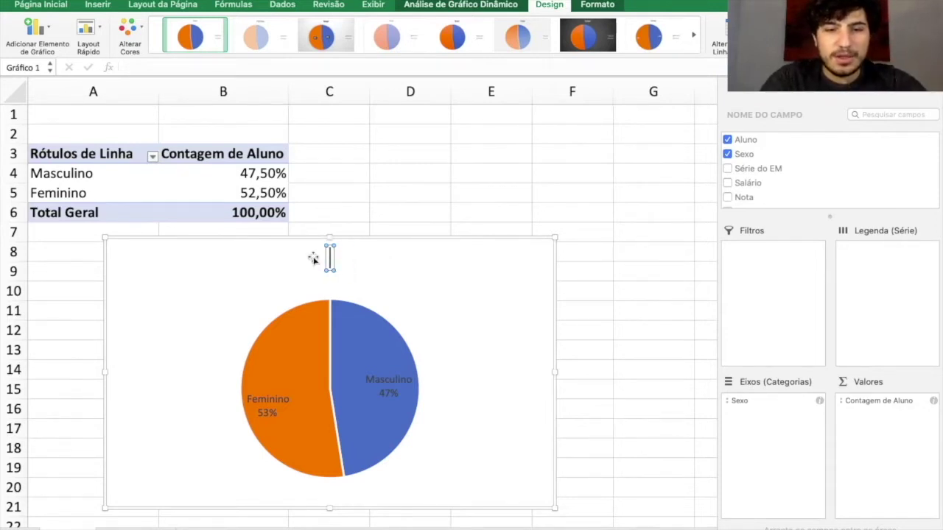
{"action": "type", "text": "Quantida"}
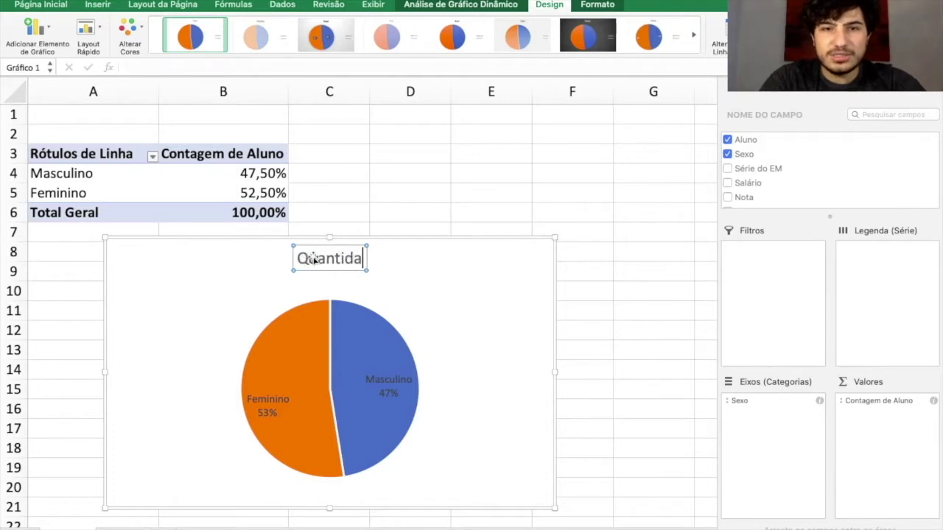
{"action": "type", "text": "de de Alu"}
{"action": "key", "text": "BackSpace"}
{"action": "type", "text": "unos por"}
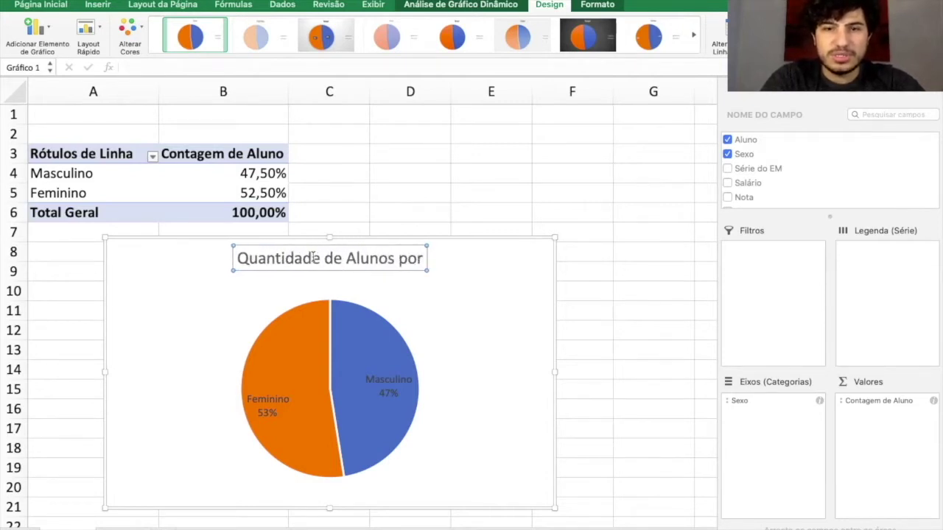
{"action": "type", "text": " Sexo"}
{"action": "left_click", "coordinate": [598, 348]}
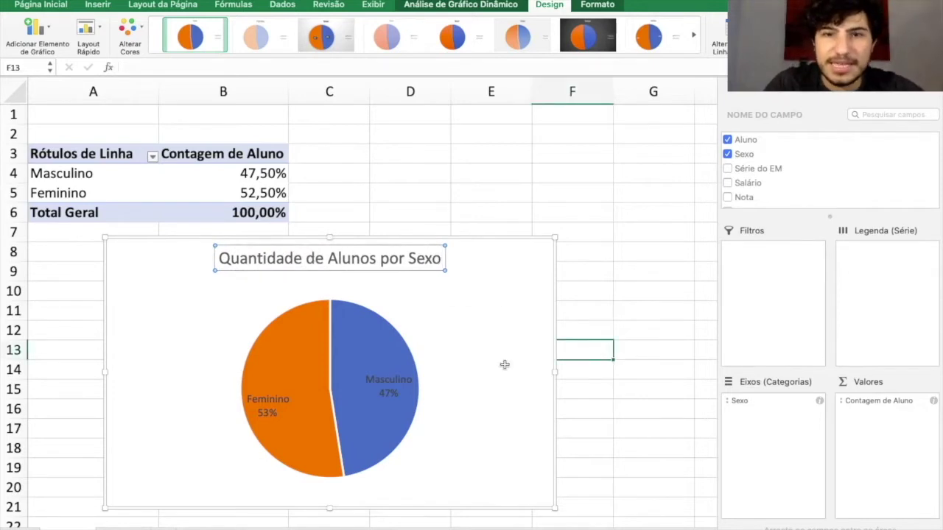
- Try alternative chart styles on the pie chart, including the one with a bold uppercase title and the hatched one
{"action": "left_click", "coordinate": [495, 366]}
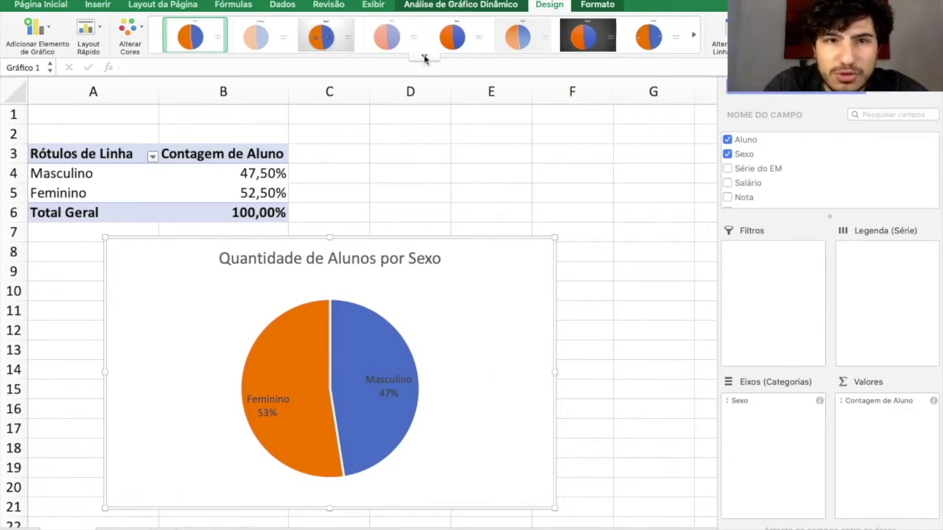
{"action": "left_click", "coordinate": [425, 58]}
{"action": "left_click", "coordinate": [475, 179]}
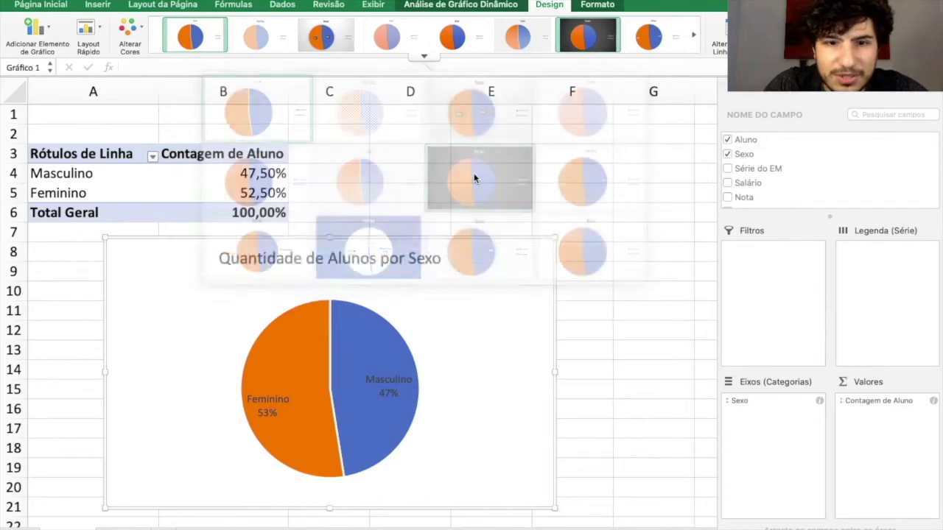
{"action": "left_click", "coordinate": [628, 45]}
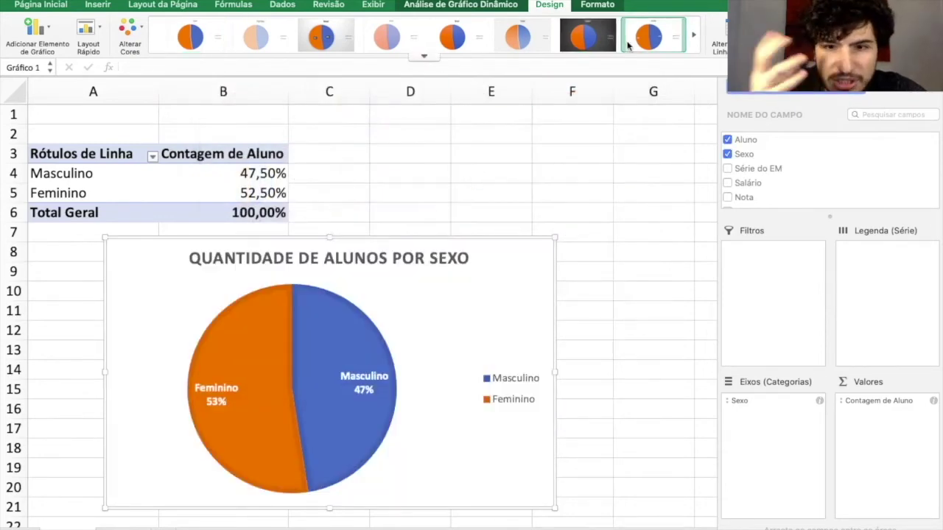
{"action": "left_click", "coordinate": [193, 37]}
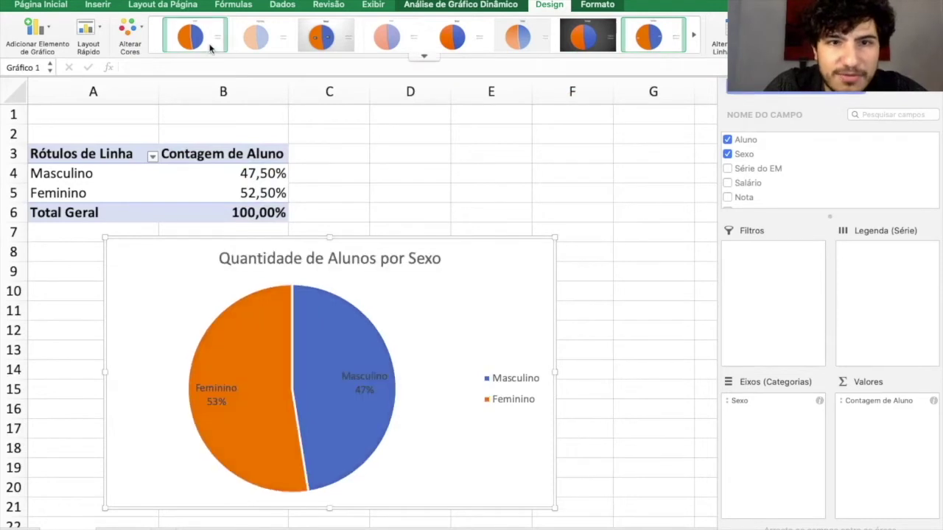
{"action": "left_click", "coordinate": [267, 41]}
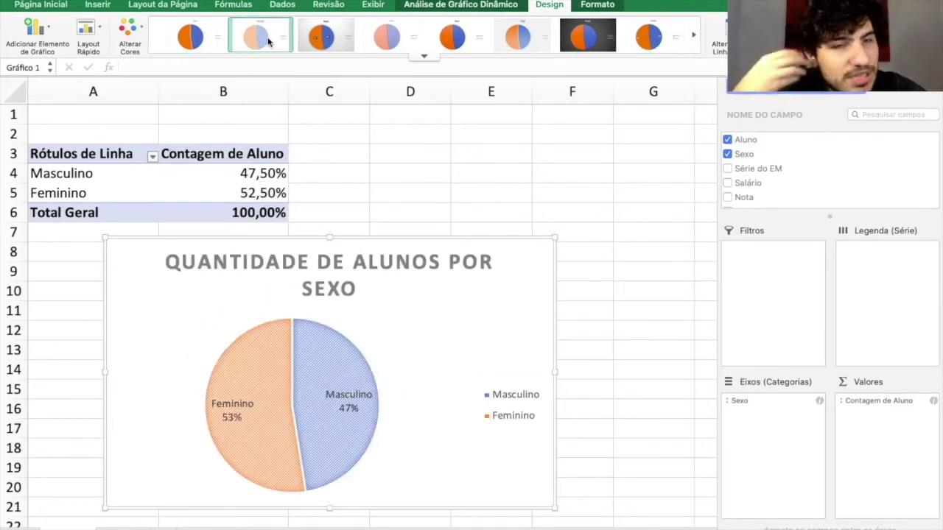
- Apply the first chart style to the pie chart and delete its legend
{"action": "left_click", "coordinate": [193, 36]}
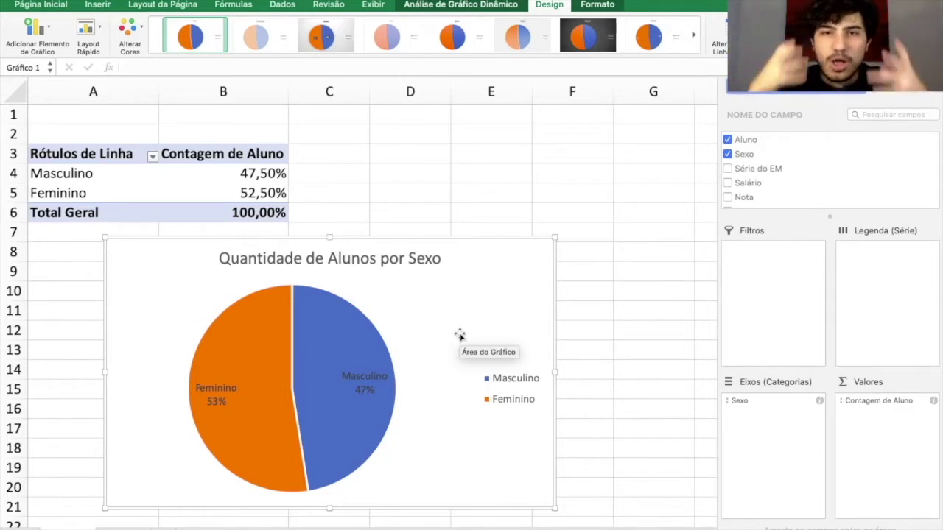
{"action": "left_click", "coordinate": [499, 380]}
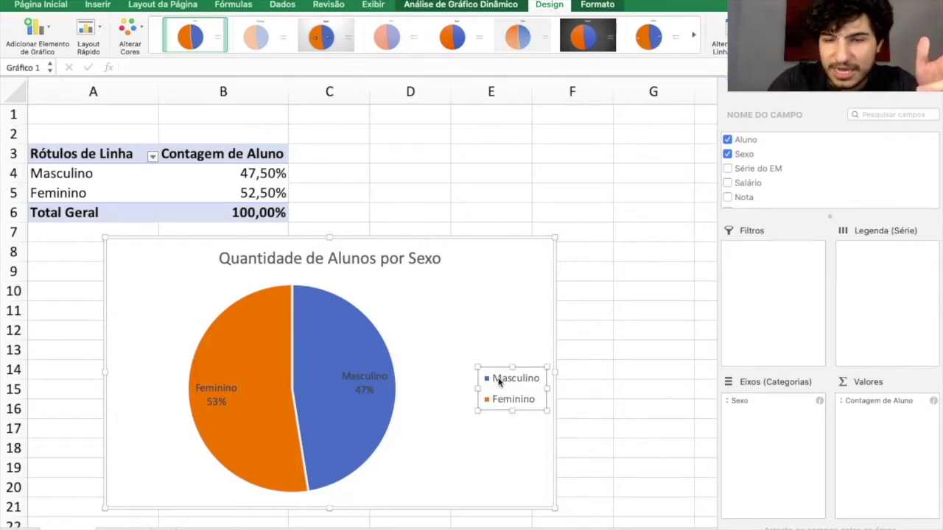
{"action": "key", "text": "BackSpace"}
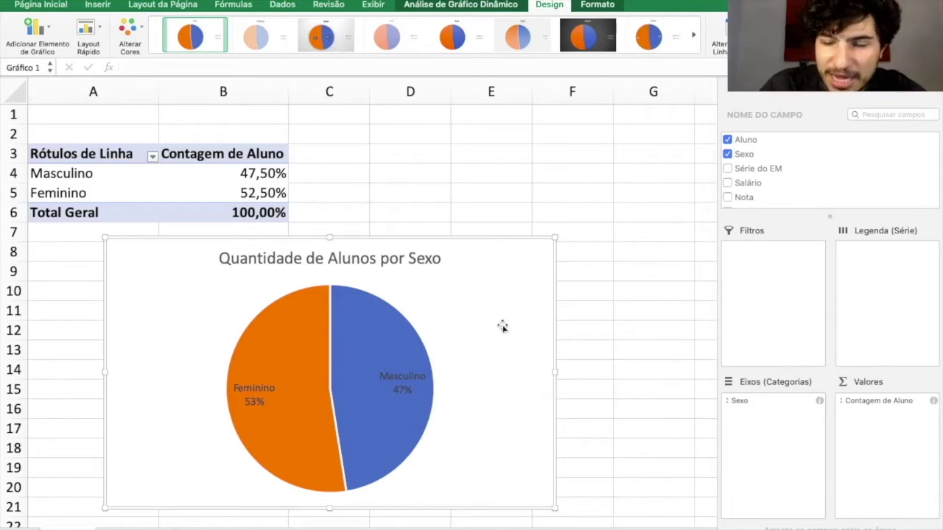
- Replace the pie chart with a 2D clustered column chart of the pivot table, placed just below the table
{"action": "key", "text": "Escape"}
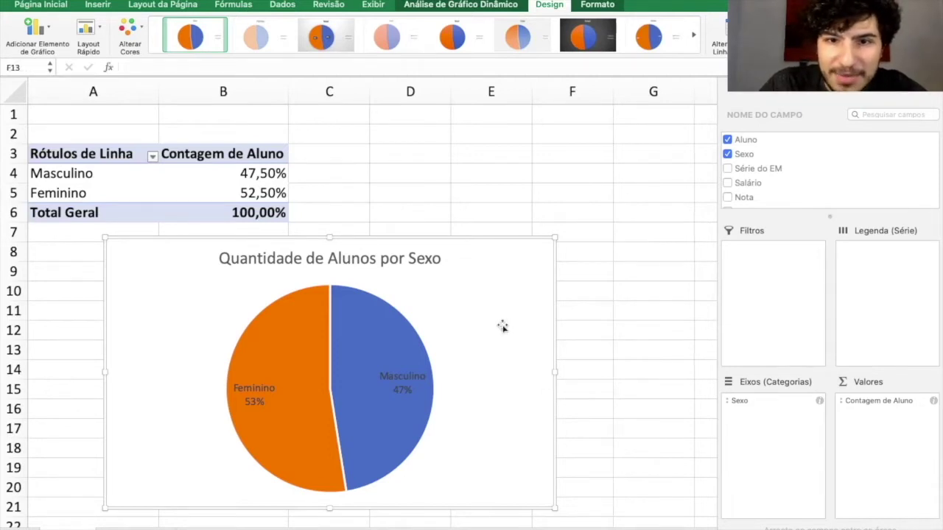
{"action": "key", "text": "Delete"}
{"action": "left_click", "coordinate": [115, 173]}
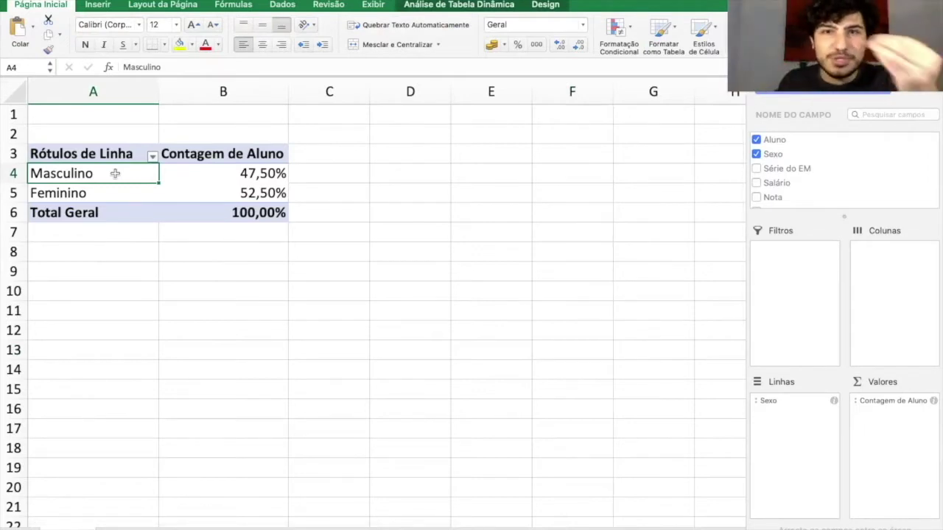
{"action": "left_click", "coordinate": [98, 6]}
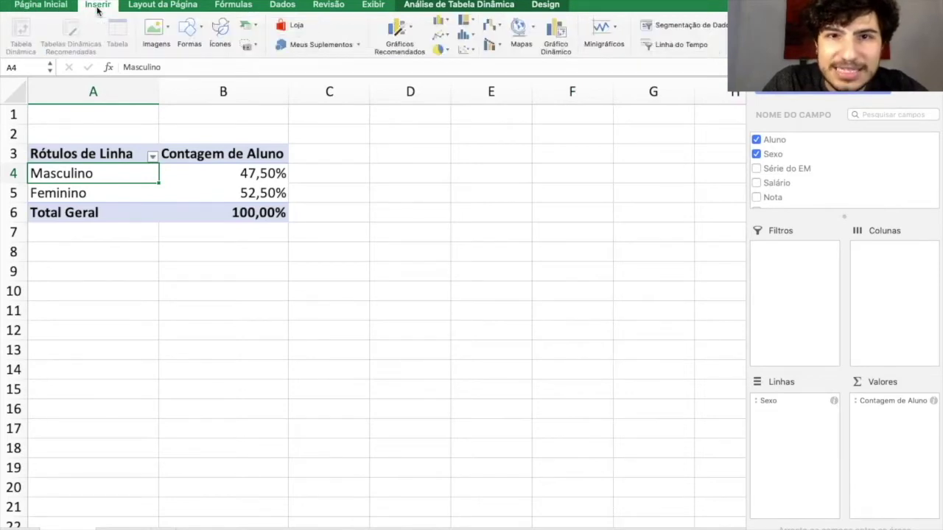
{"action": "left_click", "coordinate": [444, 22]}
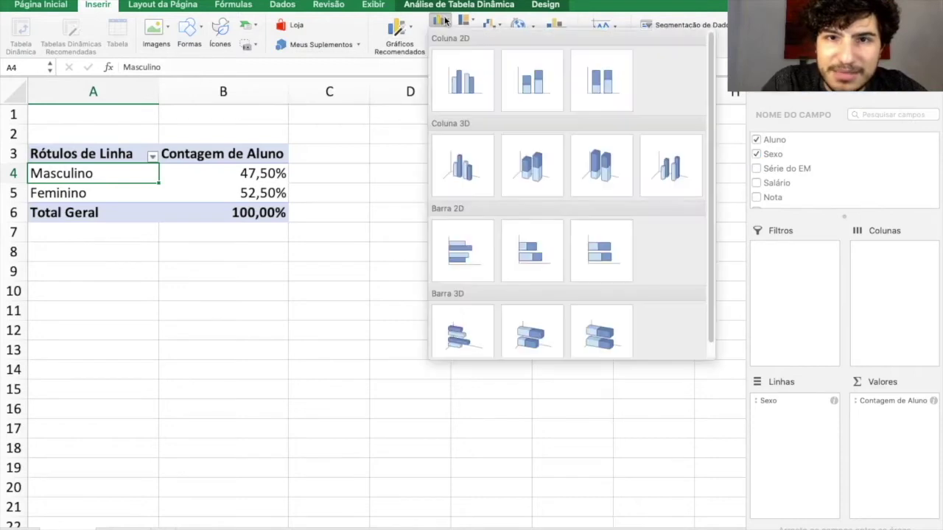
{"action": "left_click", "coordinate": [476, 114]}
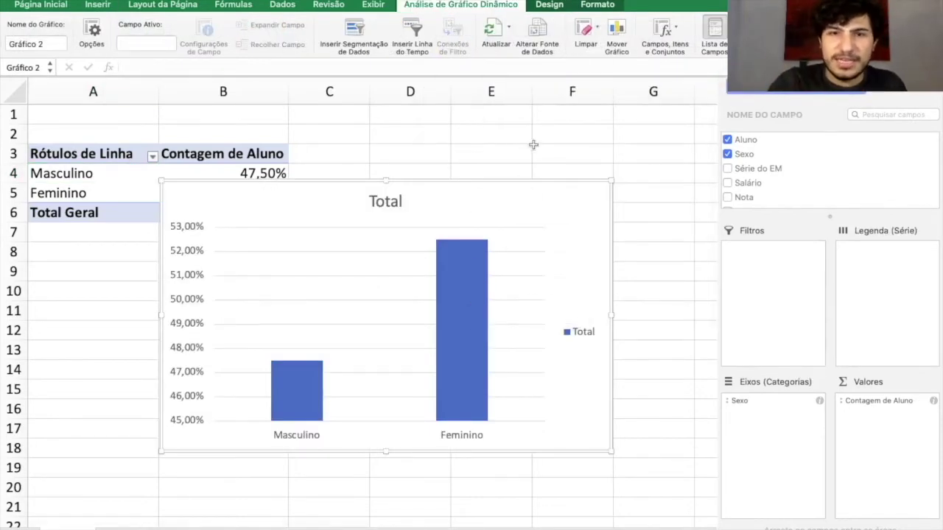
{"action": "left_click_drag", "start_coordinate": [502, 191], "coordinate": [415, 236]}
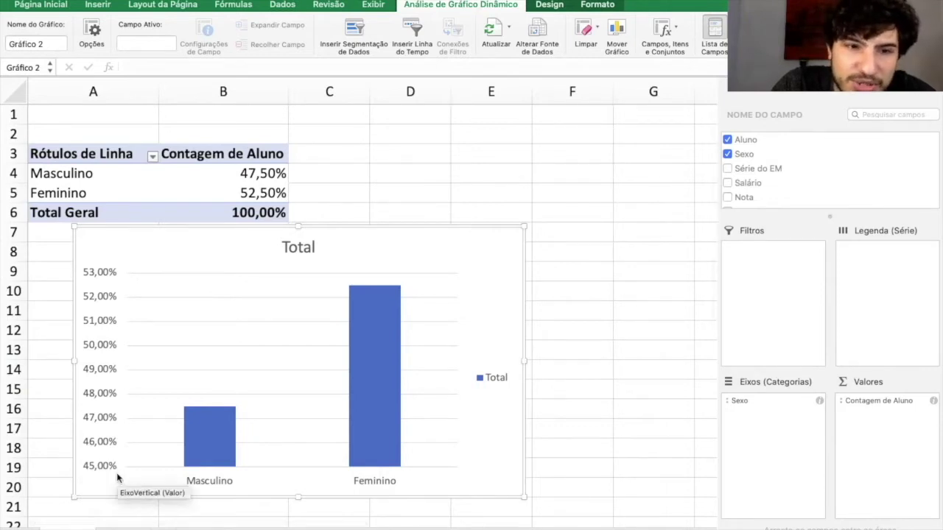
- Set the column chart's vertical axis limits to a minimum of 0 and a maximum of 1
{"action": "left_click", "coordinate": [103, 272]}
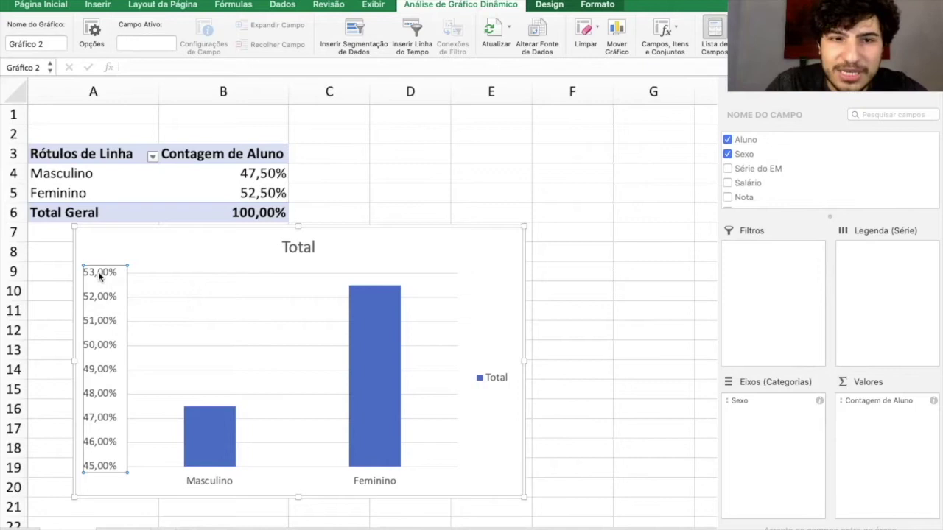
{"action": "double_click", "coordinate": [99, 276]}
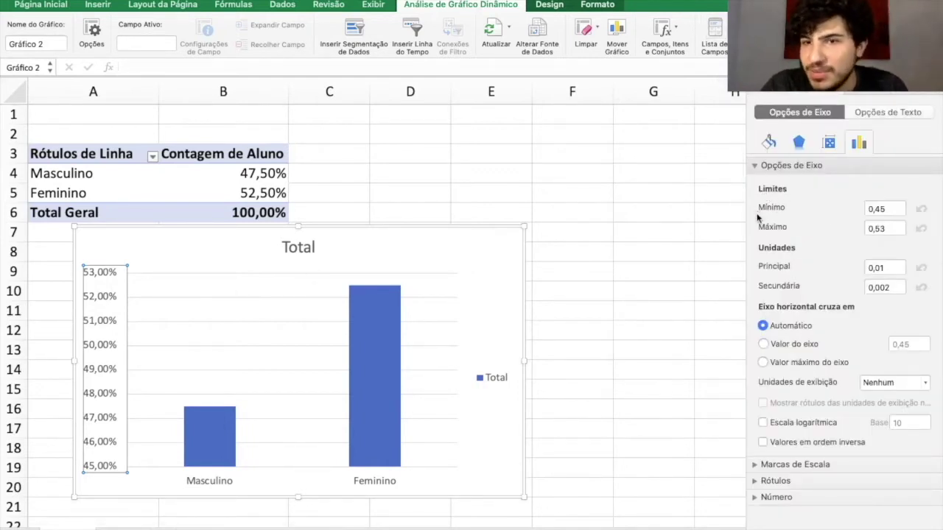
{"action": "double_click", "coordinate": [884, 209]}
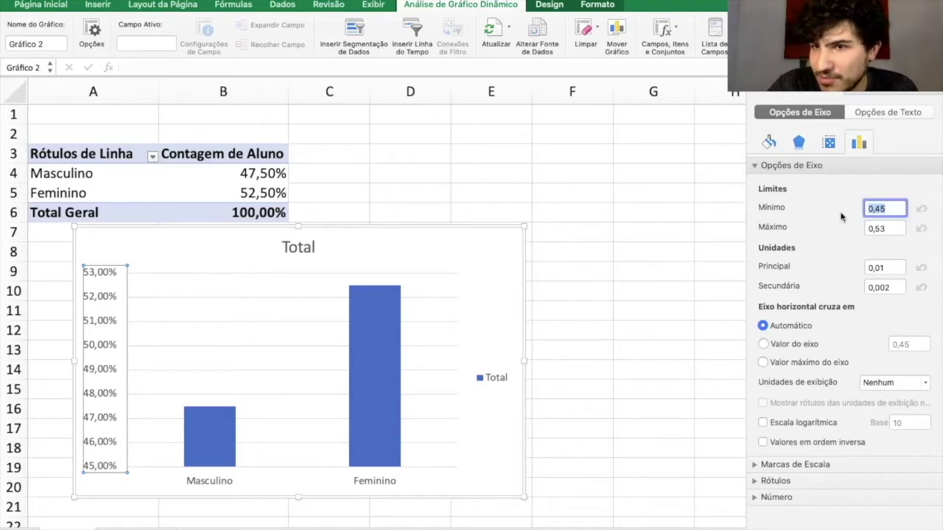
{"action": "type", "text": "0"}
{"action": "key", "text": "Tab"}
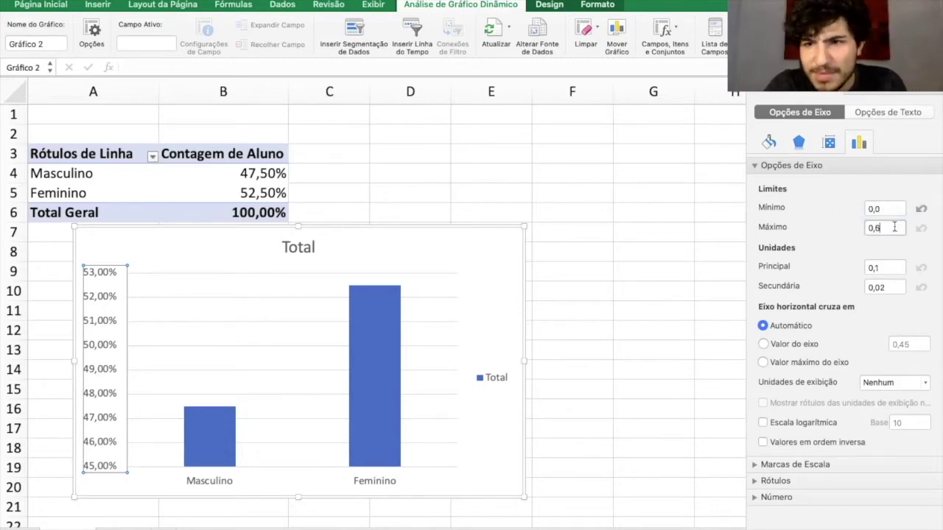
{"action": "type", "text": "1"}
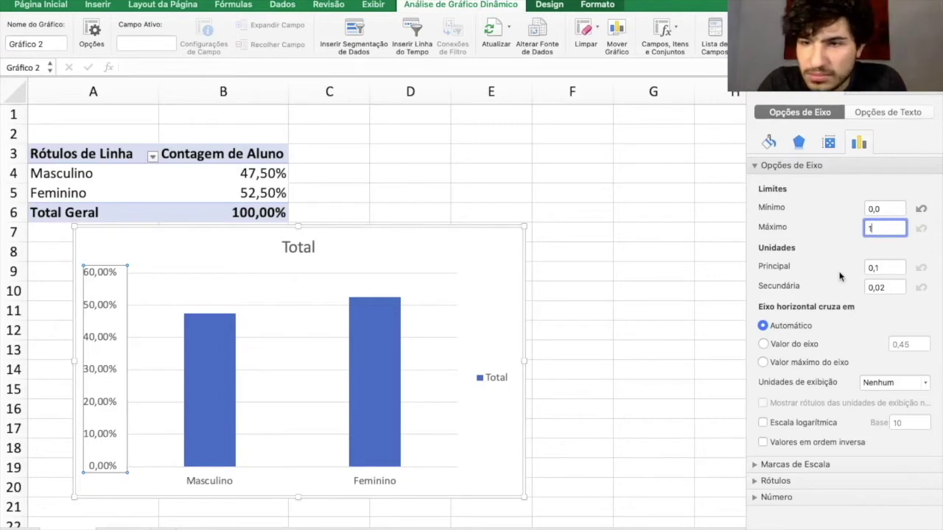
{"action": "key", "text": "Tab"}
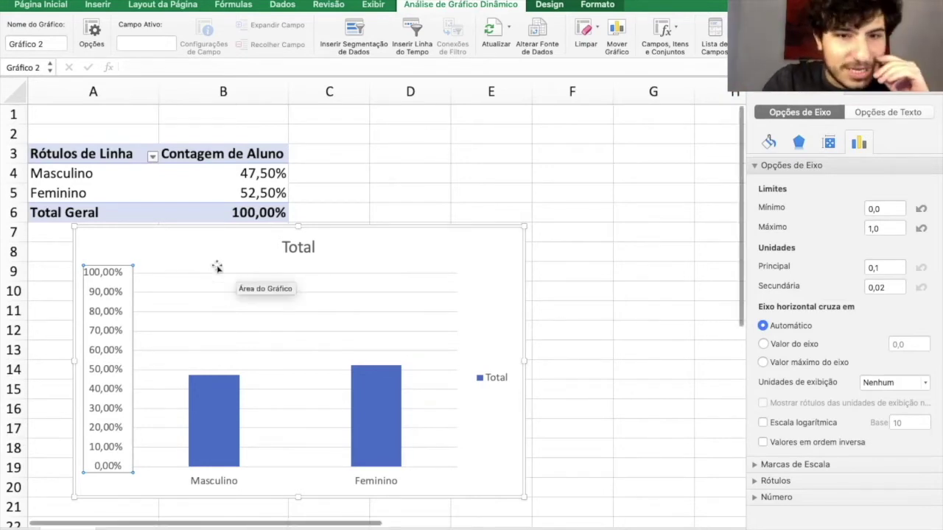
- Change the column chart's title to "Quantidade de Alunos por sexo"
{"action": "left_click", "coordinate": [300, 248]}
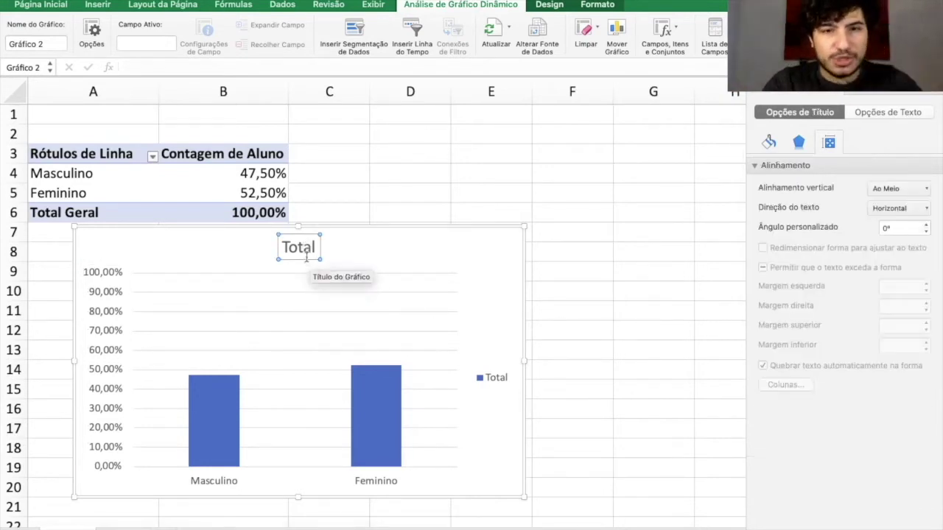
{"action": "double_click", "coordinate": [300, 248]}
{"action": "type", "text": "Qua"}
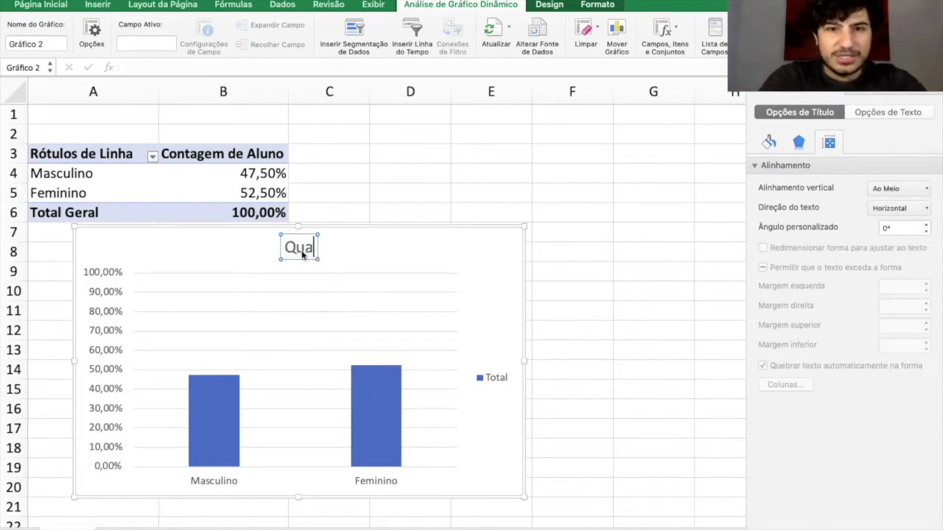
{"action": "type", "text": "ntidade de Alu"}
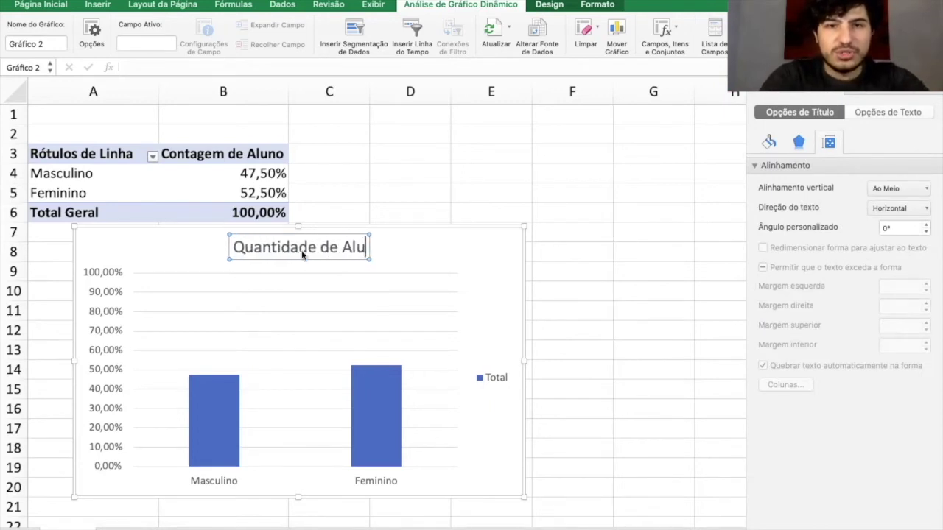
{"action": "type", "text": "nos por esxo"}
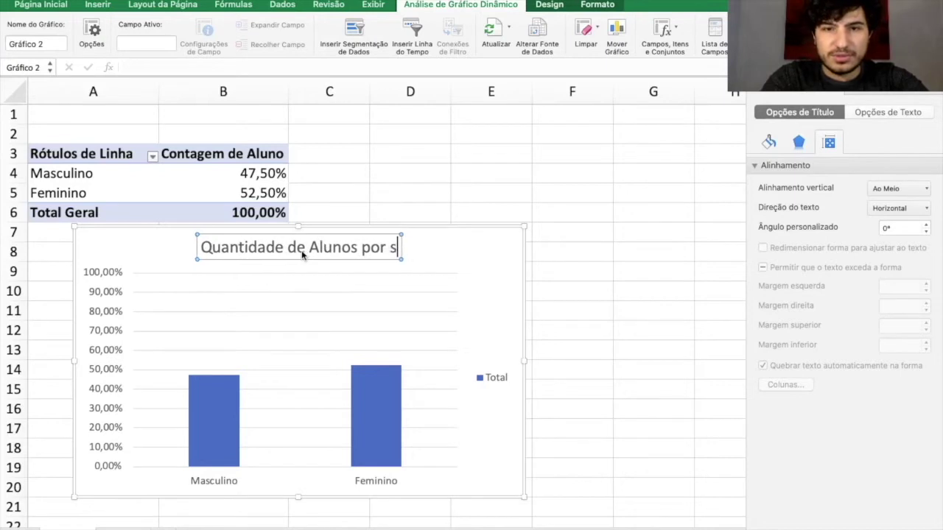
- Delete the legend and the horizontal gridlines from the column chart
{"action": "left_click", "coordinate": [495, 380]}
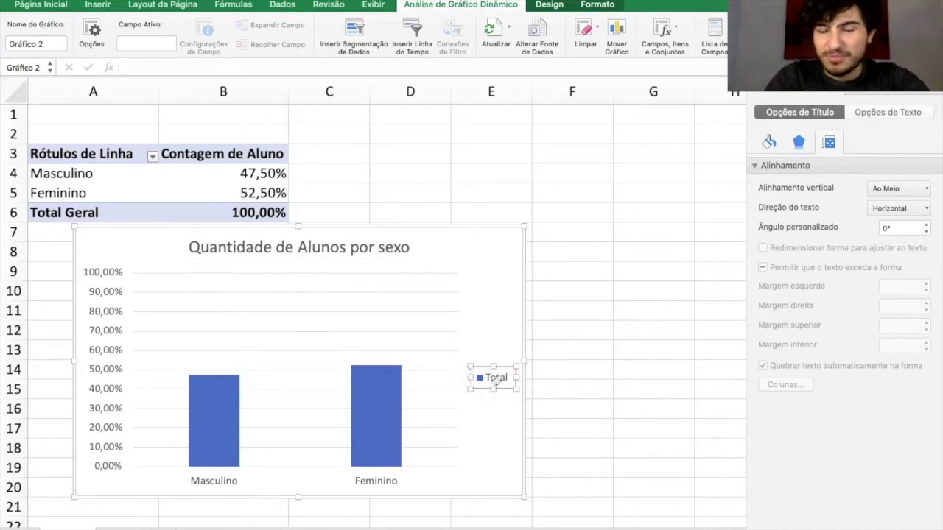
{"action": "left_click", "coordinate": [495, 380]}
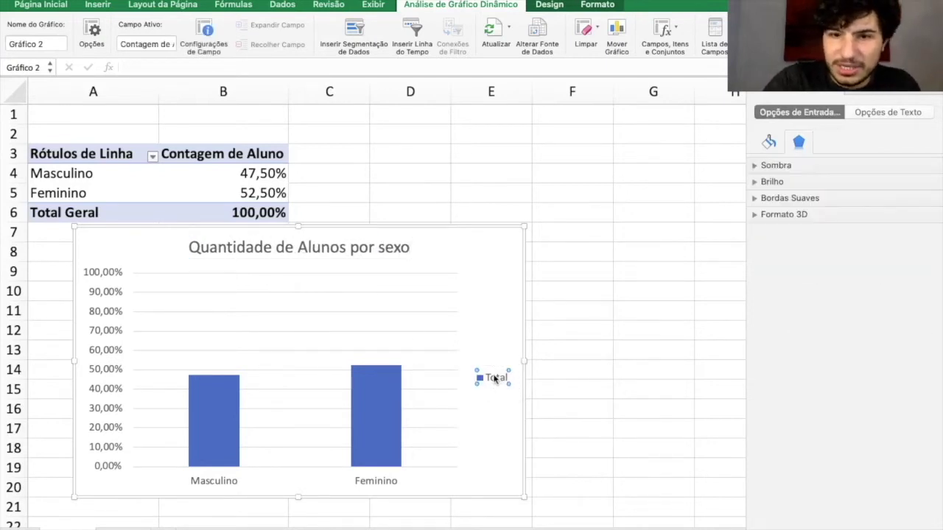
{"action": "key", "text": "Delete"}
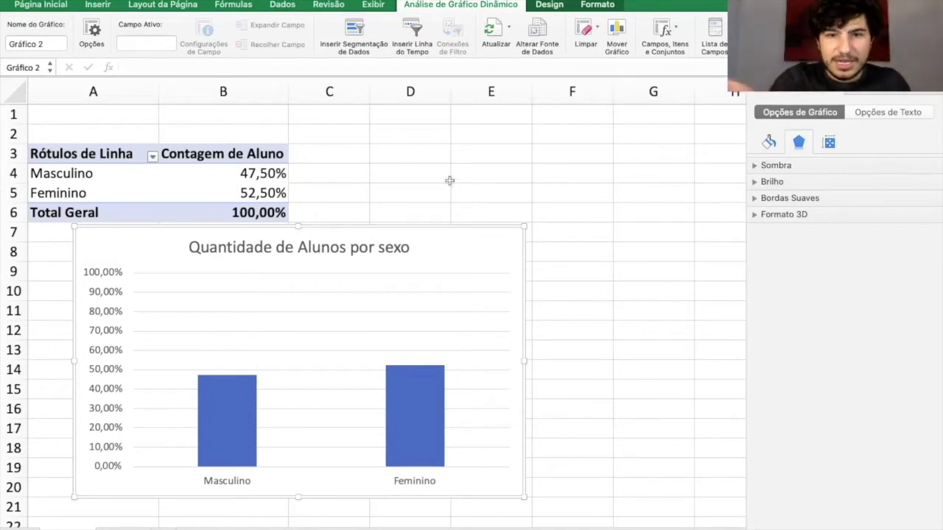
{"action": "left_click", "coordinate": [330, 313]}
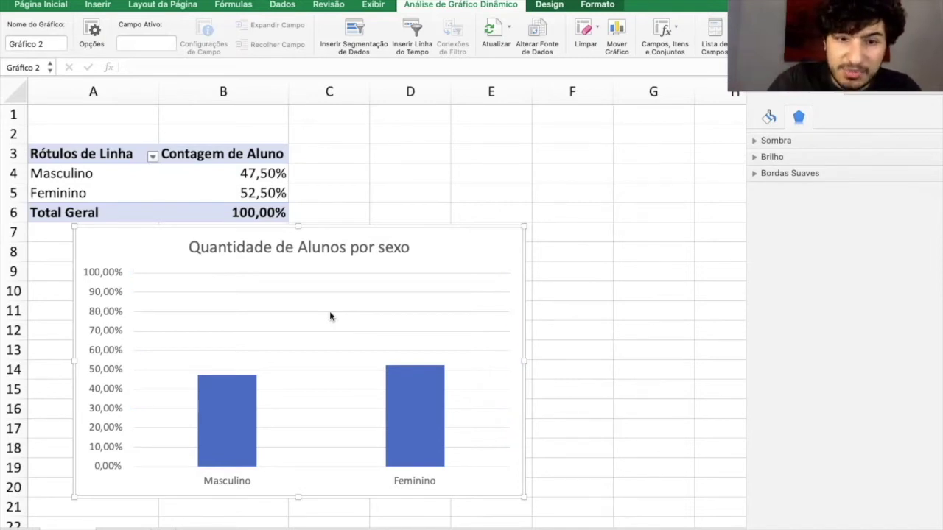
{"action": "key", "text": "Delete"}
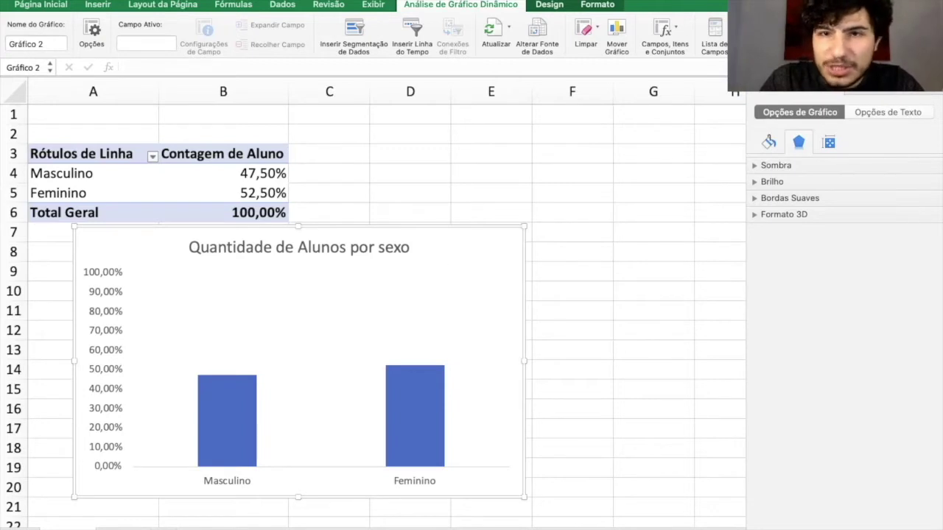
- Try the second quick layout with data labels on the column chart and settle on Layout 1
{"action": "left_click", "coordinate": [548, 6]}
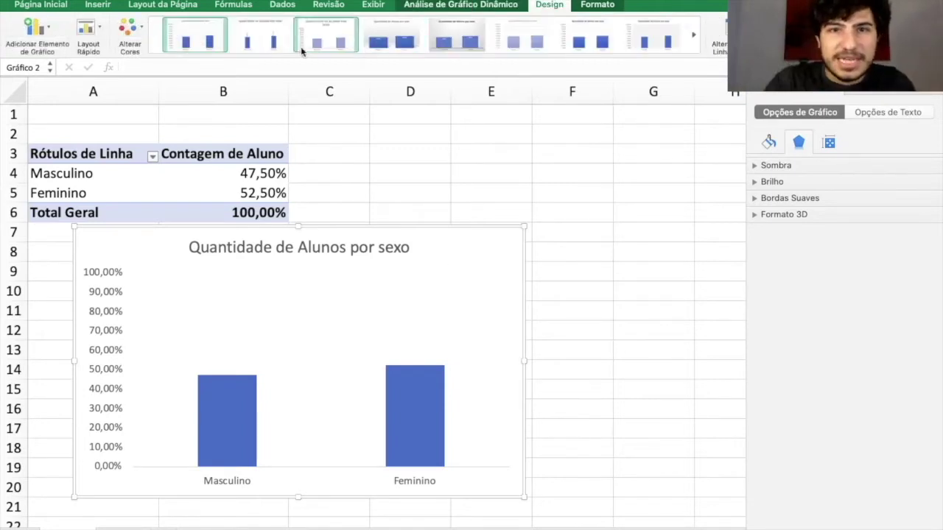
{"action": "left_click", "coordinate": [96, 34]}
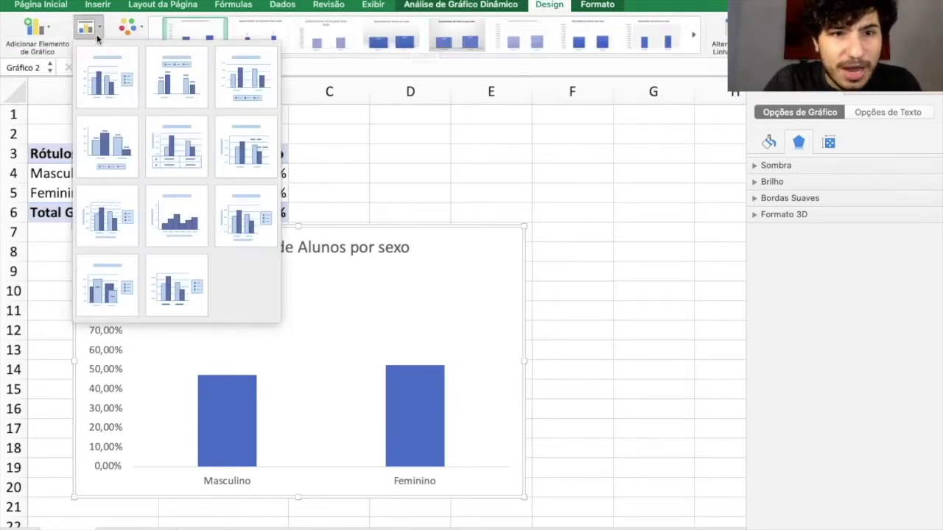
{"action": "left_click", "coordinate": [189, 94]}
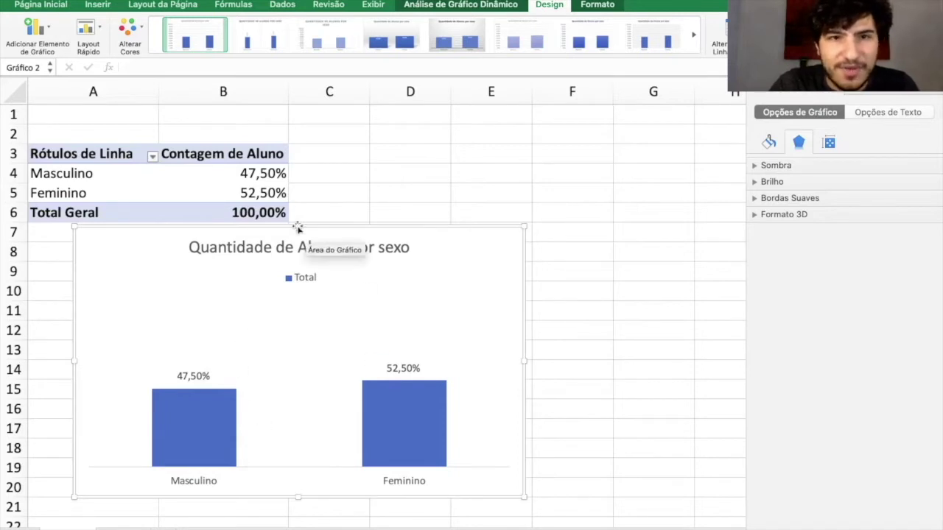
{"action": "left_click", "coordinate": [87, 31]}
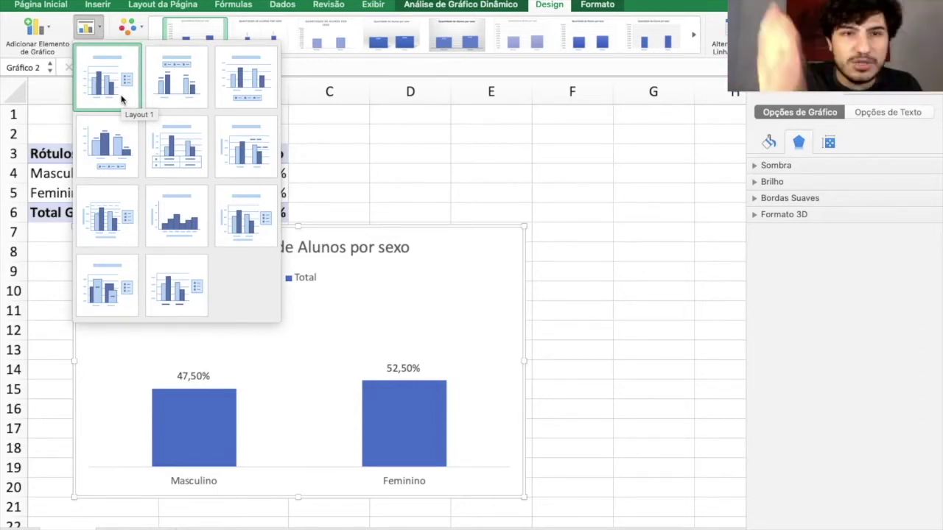
{"action": "left_click", "coordinate": [121, 100]}
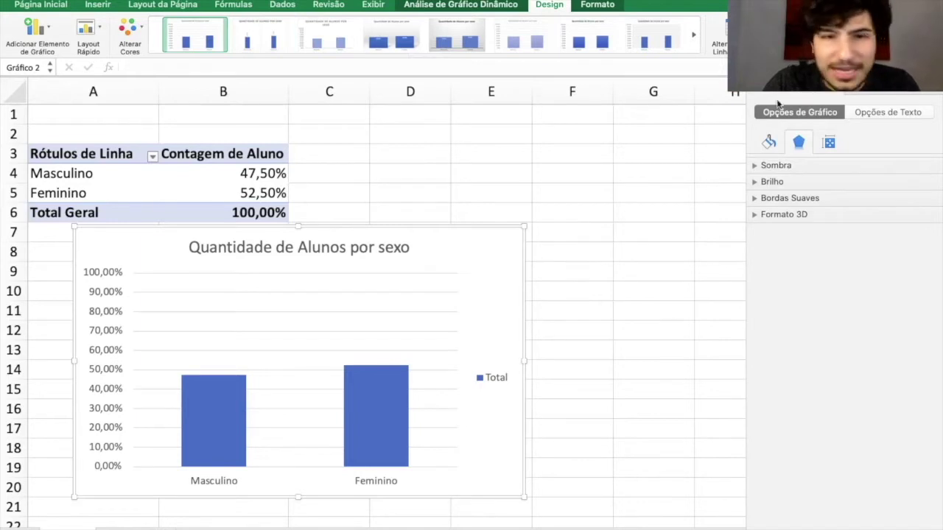
- Replace the Sexo field with Série do EM in the pivot table's rows
{"action": "left_click", "coordinate": [134, 188]}
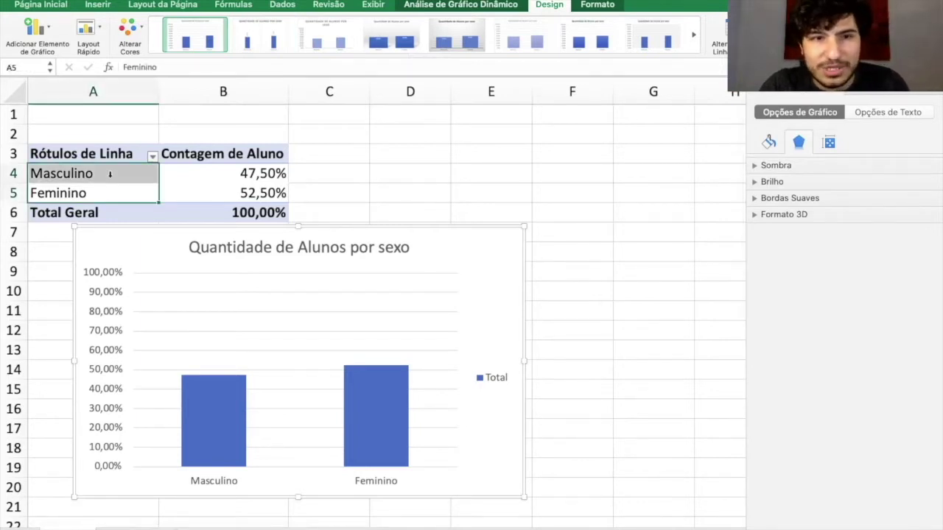
{"action": "left_click", "coordinate": [197, 189]}
{"action": "left_click", "coordinate": [219, 180]}
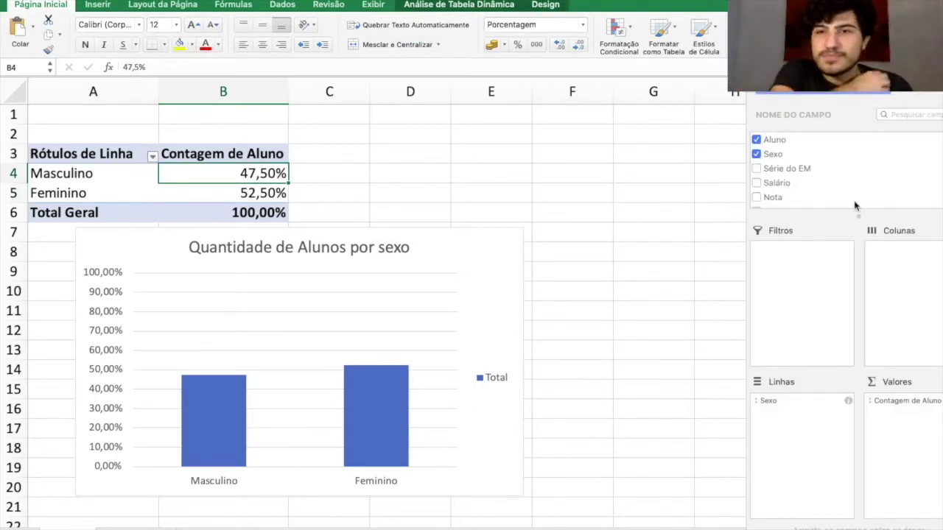
{"action": "left_click", "coordinate": [756, 154]}
{"action": "left_click", "coordinate": [756, 154]}
{"action": "left_click_drag", "start_coordinate": [772, 172], "coordinate": [788, 425]}
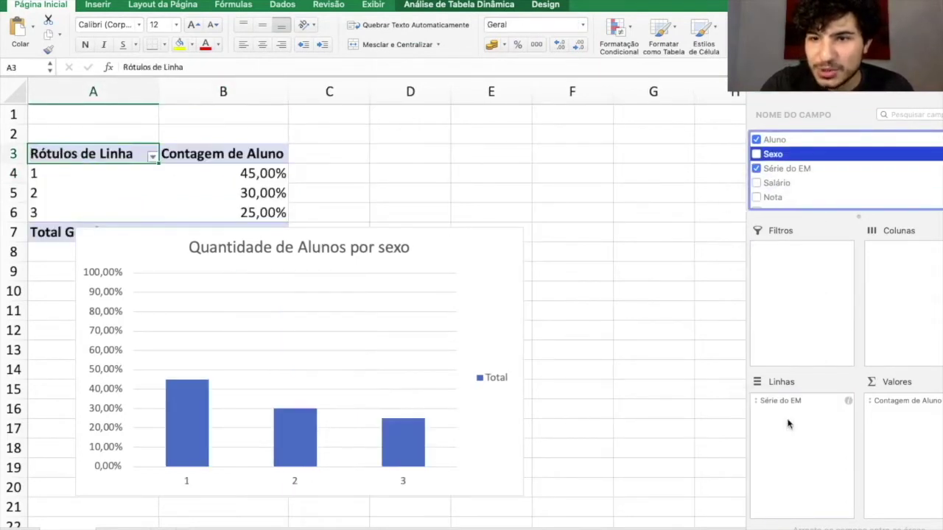
- Move the column chart clear of the pivot table's total row and delete the chart's legend
{"action": "left_click_drag", "start_coordinate": [452, 259], "coordinate": [478, 287]}
{"action": "scroll", "coordinate": [477, 287], "scroll_direction": "down", "scroll_amount": 3}
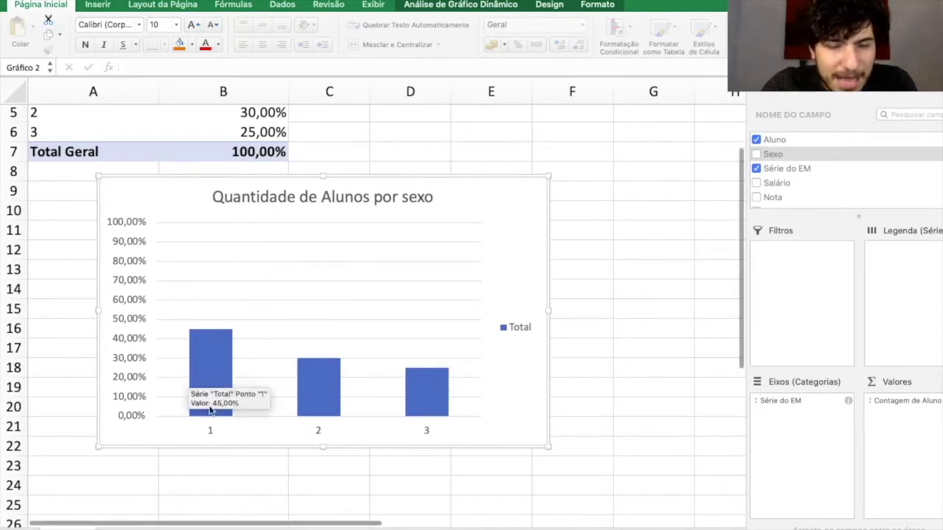
{"action": "scroll", "coordinate": [331, 126], "scroll_direction": "up", "scroll_amount": 4}
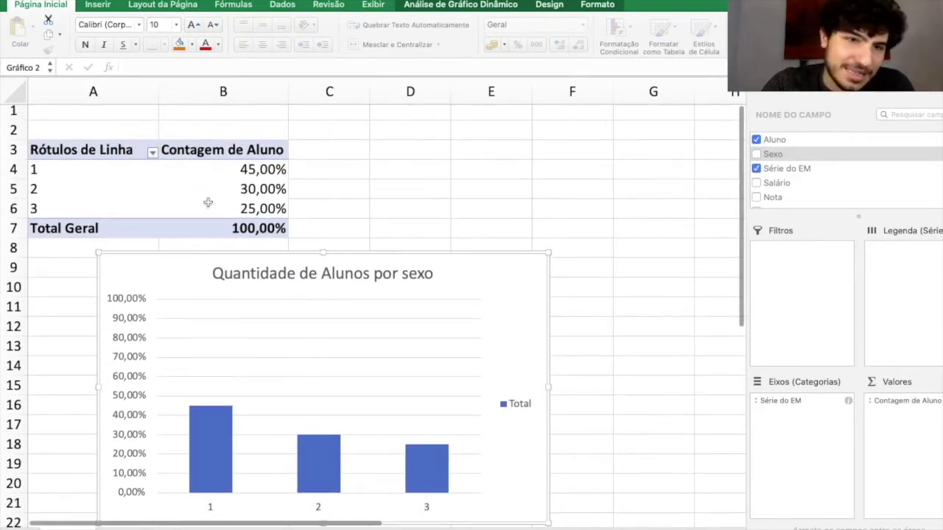
{"action": "left_click", "coordinate": [264, 188]}
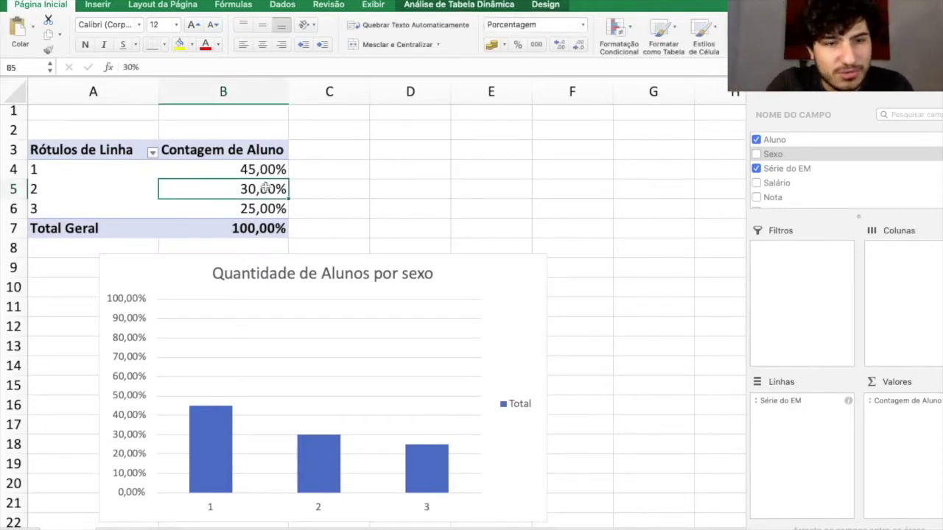
{"action": "scroll", "coordinate": [265, 189], "scroll_direction": "down", "scroll_amount": 1}
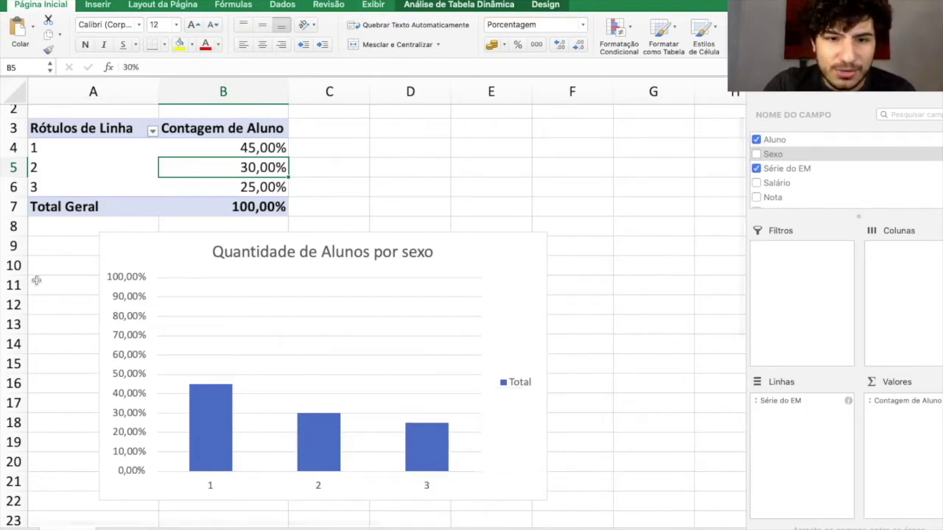
{"action": "left_click", "coordinate": [516, 383]}
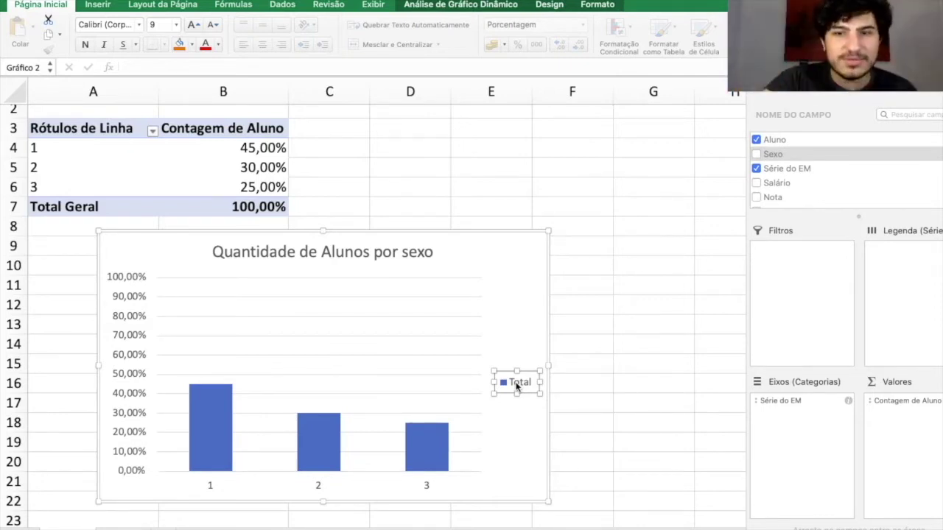
{"action": "key", "text": "Delete"}
- Rename the pivot table's row labels 1, 2 and 3 as 1ª Serie, 2ª Serie and 3ª Serie
{"action": "left_click", "coordinate": [219, 489]}
{"action": "left_click", "coordinate": [65, 148]}
{"action": "left_click", "coordinate": [158, 66]}
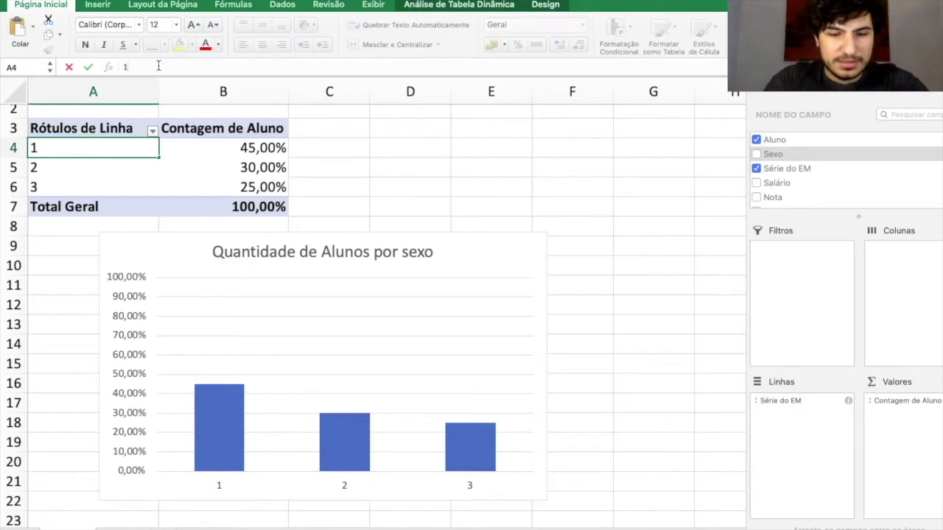
{"action": "type", "text": "ª Serie"}
{"action": "key", "text": "Return"}
{"action": "left_click", "coordinate": [143, 67]}
{"action": "type", "text": "ª Serie"}
{"action": "key", "text": "Return"}
{"action": "left_click", "coordinate": [221, 66]}
{"action": "type", "text": "ª"}
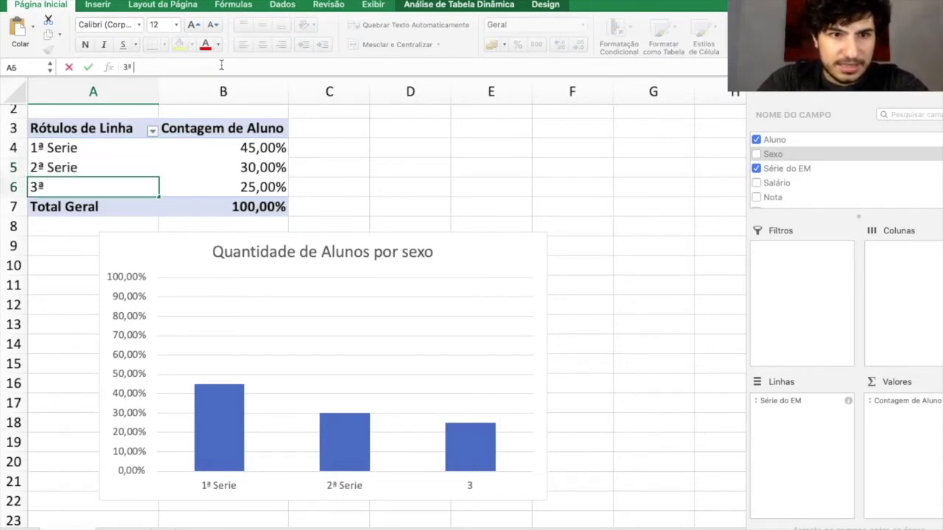
{"action": "type", "text": " Serie"}
{"action": "key", "text": "Return"}
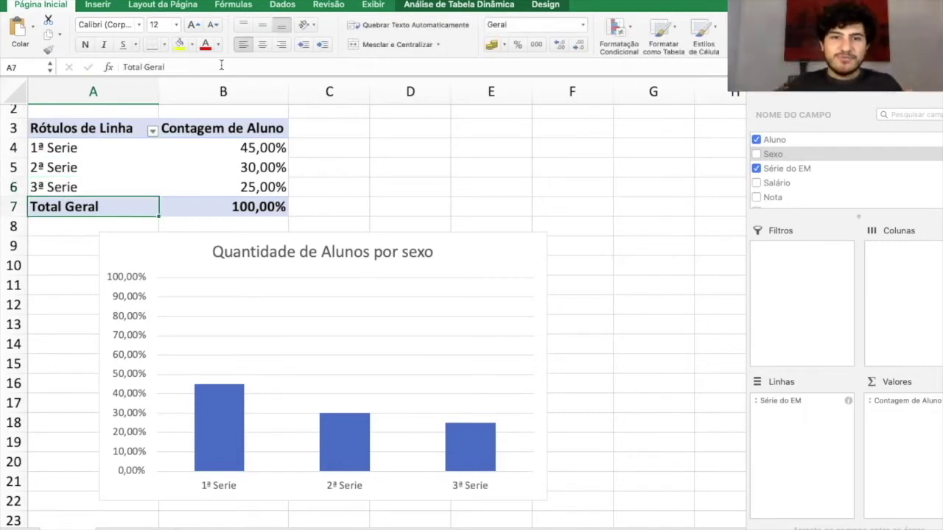
- Change the column chart's title to "Quantidade de Alunos por Serie do EM"
{"action": "left_click", "coordinate": [417, 256]}
{"action": "double_click", "coordinate": [412, 252]}
{"action": "key", "text": "BackSpace"}
{"action": "key", "text": "BackSpace"}
{"action": "type", "text": "Série do EM"}
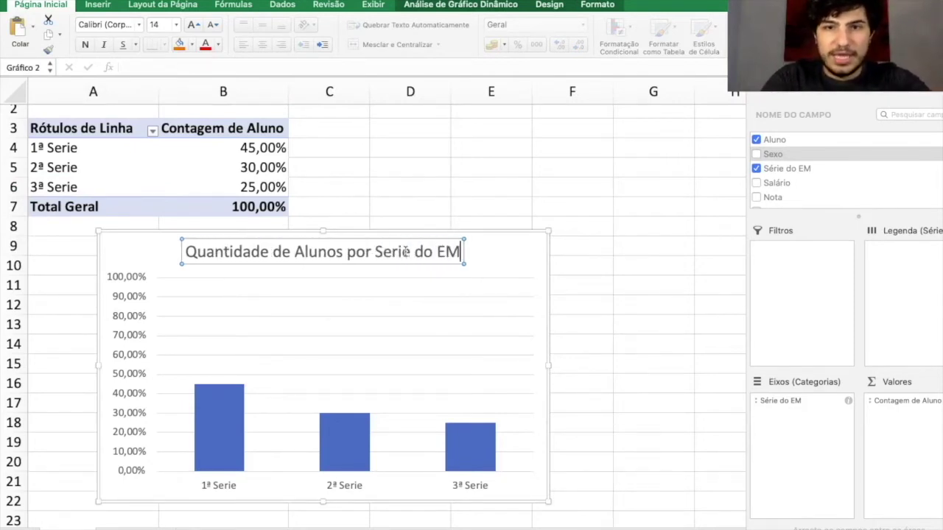
{"action": "left_click", "coordinate": [544, 182]}
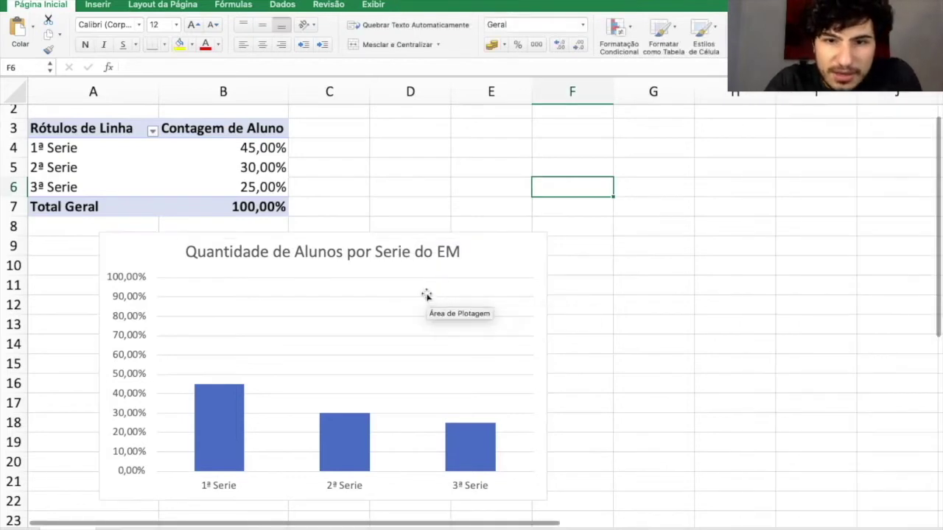
- Delete the horizontal gridlines from the school grade column chart
{"action": "left_click", "coordinate": [427, 294]}
{"action": "left_click", "coordinate": [418, 298]}
{"action": "key", "text": "Delete"}
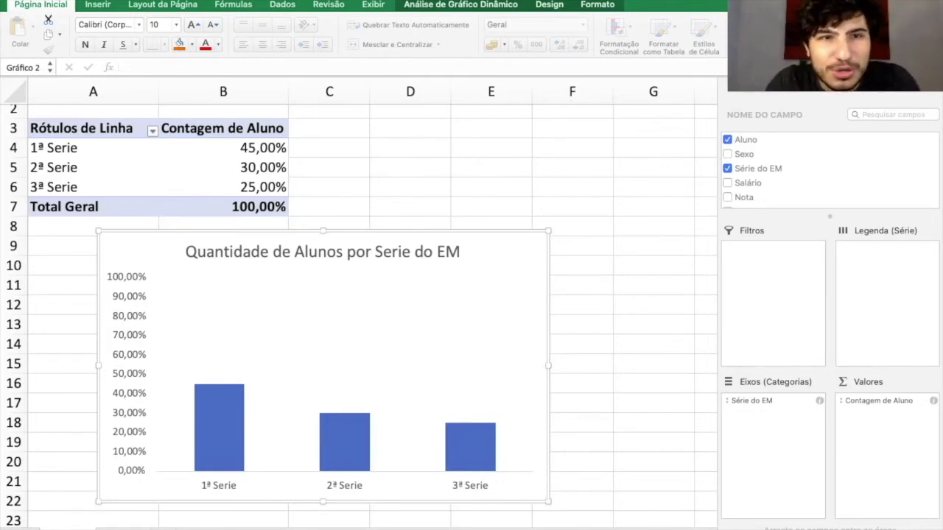
- Replace the Série do EM field with Nota as the category axis of the pivot chart
{"action": "left_click", "coordinate": [98, 6]}
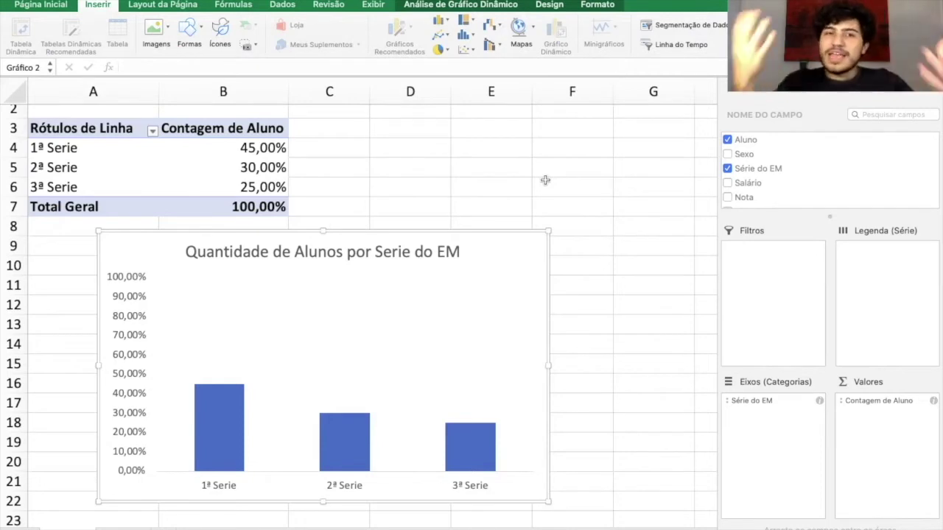
{"action": "scroll", "coordinate": [728, 168], "scroll_direction": "down", "scroll_amount": 1}
{"action": "left_click", "coordinate": [728, 158]}
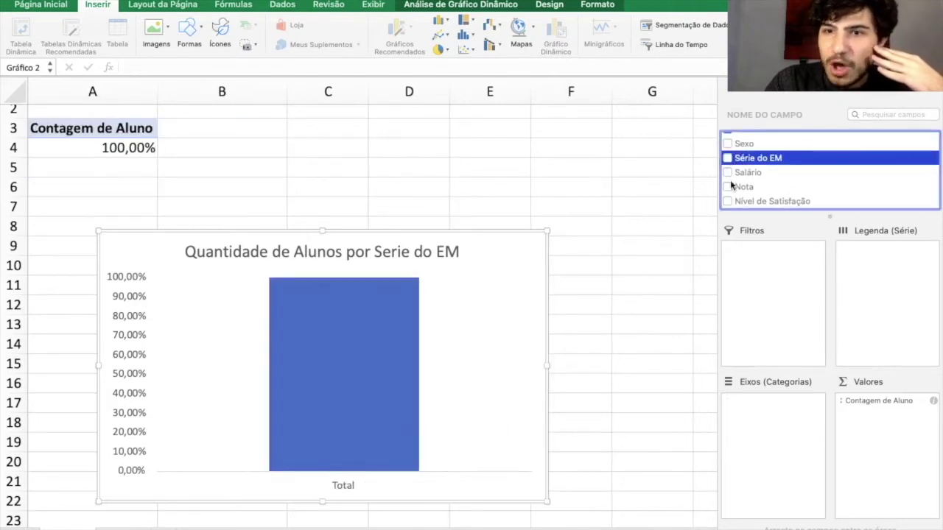
{"action": "left_click", "coordinate": [727, 187]}
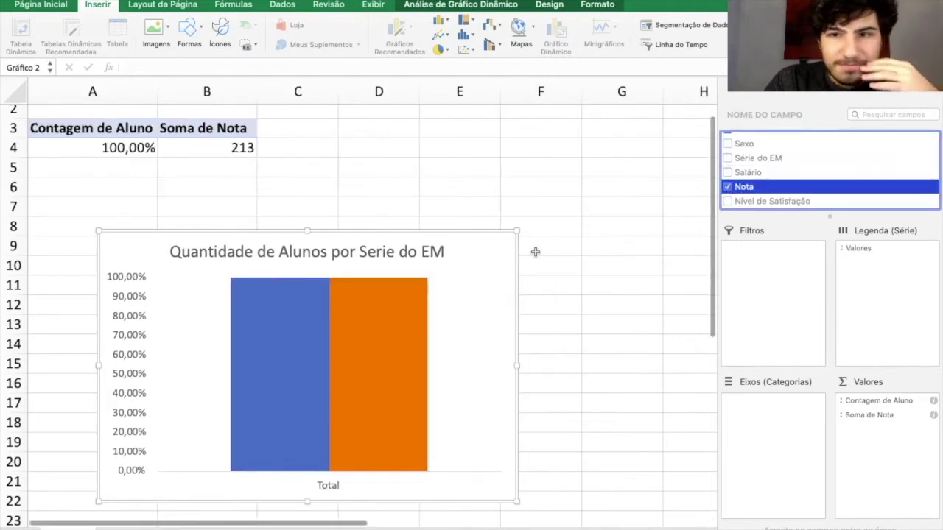
{"action": "left_click", "coordinate": [742, 189]}
{"action": "left_click_drag", "start_coordinate": [742, 188], "coordinate": [758, 439]}
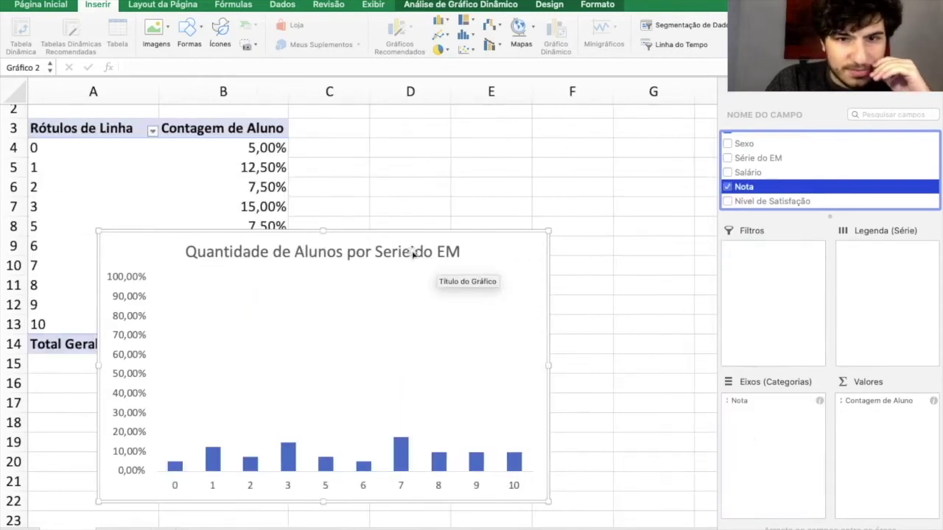
- Move the column chart off the pivot table's data and delete the chart from the sheet
{"action": "left_click_drag", "start_coordinate": [499, 243], "coordinate": [581, 344]}
{"action": "scroll", "coordinate": [667, 242], "scroll_direction": "down", "scroll_amount": 4}
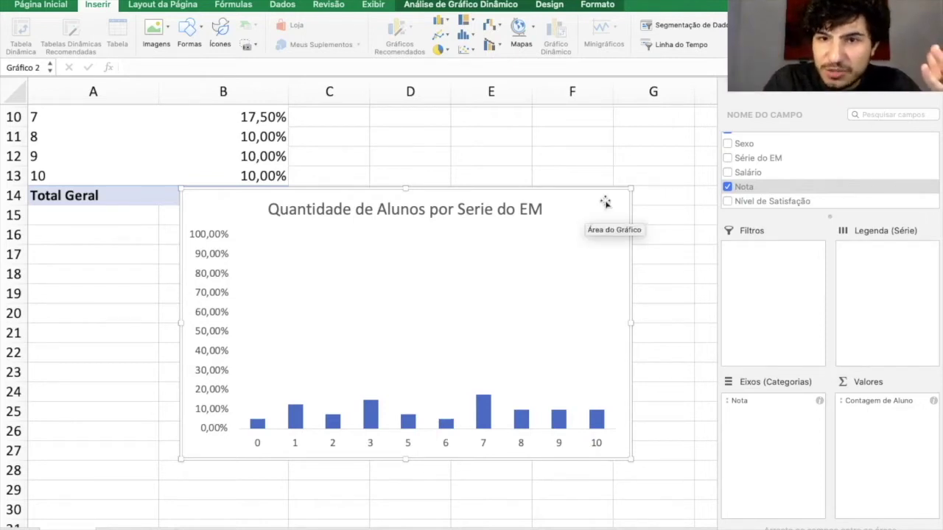
{"action": "scroll", "coordinate": [605, 203], "scroll_direction": "up", "scroll_amount": 3}
{"action": "scroll", "coordinate": [605, 203], "scroll_direction": "right", "scroll_amount": 1}
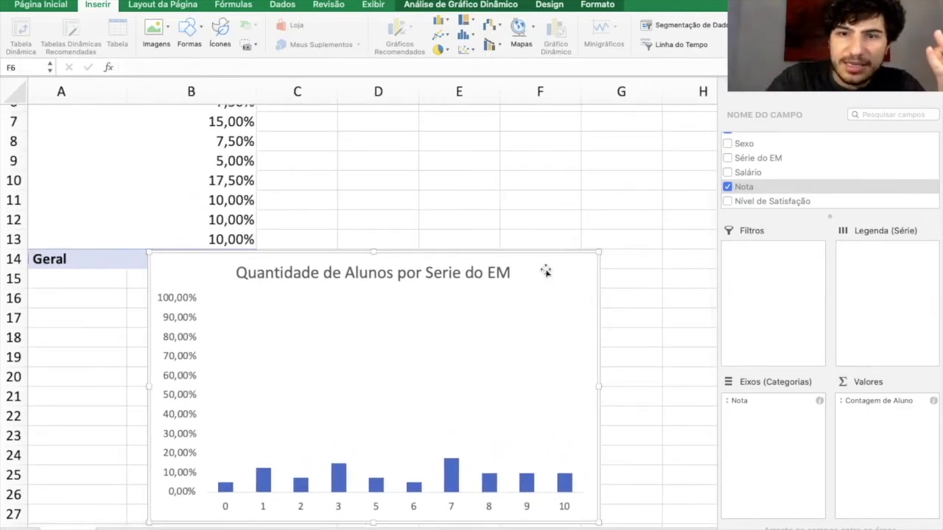
{"action": "key", "text": "Delete"}
{"action": "scroll", "coordinate": [545, 269], "scroll_direction": "up", "scroll_amount": 5}
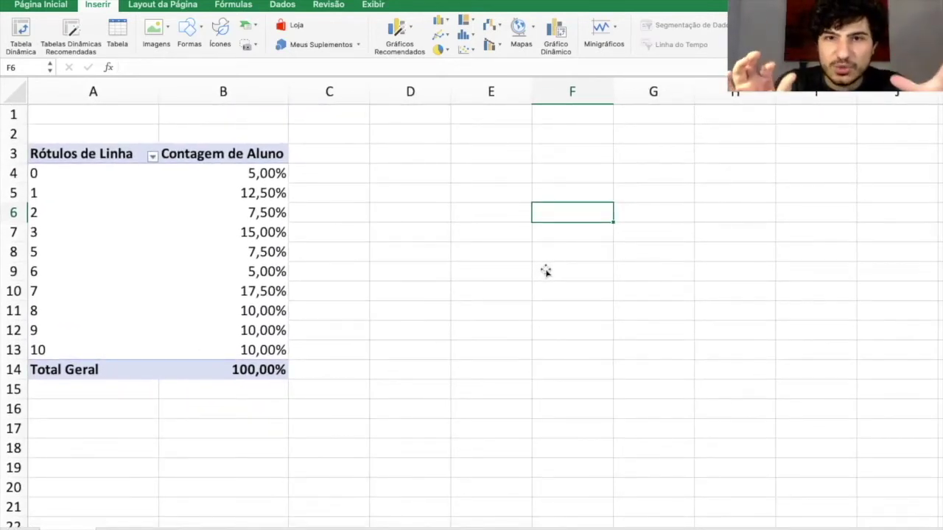
- Copy the pivot table's grades and percentages in A4:B13 and paste them starting at cell D4
{"action": "left_click", "coordinate": [59, 173]}
{"action": "left_click_drag", "start_coordinate": [59, 173], "coordinate": [251, 346]}
{"action": "key", "text": "cmd+c"}
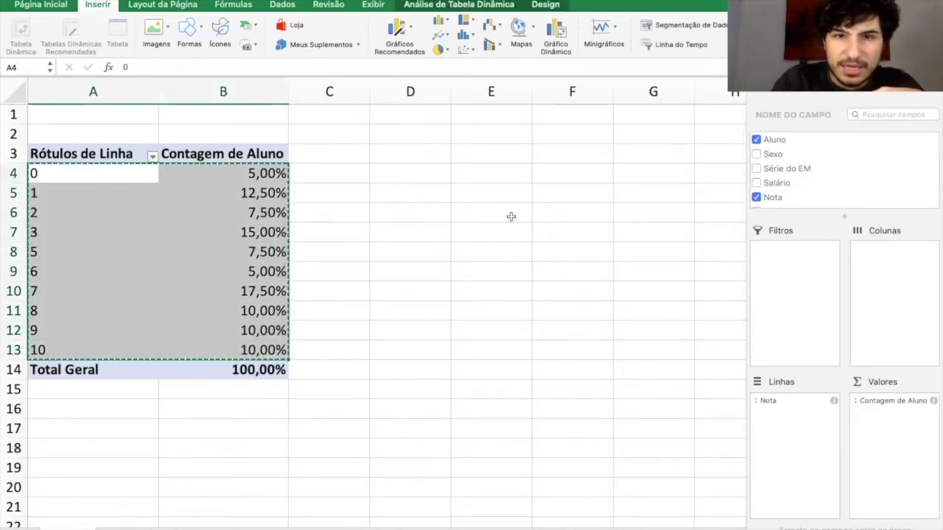
{"action": "left_click", "coordinate": [418, 157]}
{"action": "left_click", "coordinate": [415, 172]}
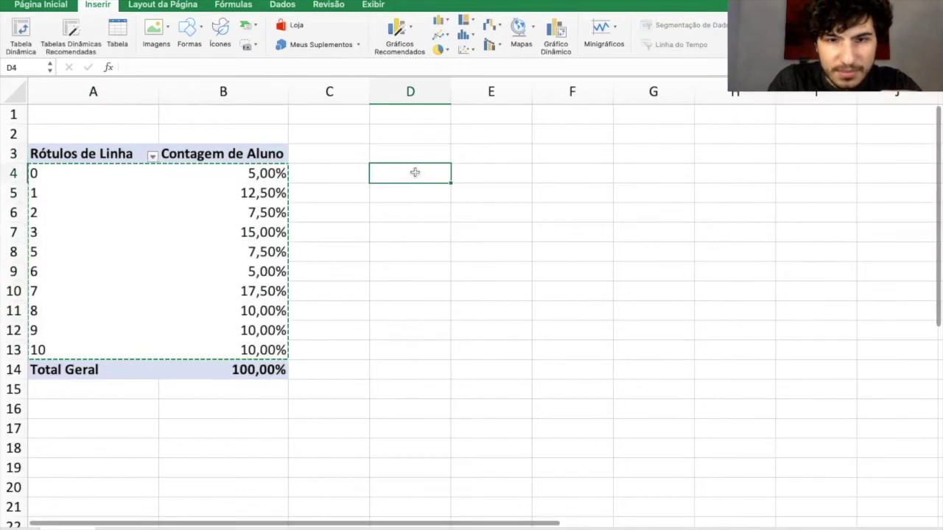
{"action": "key", "text": "cmd+v"}
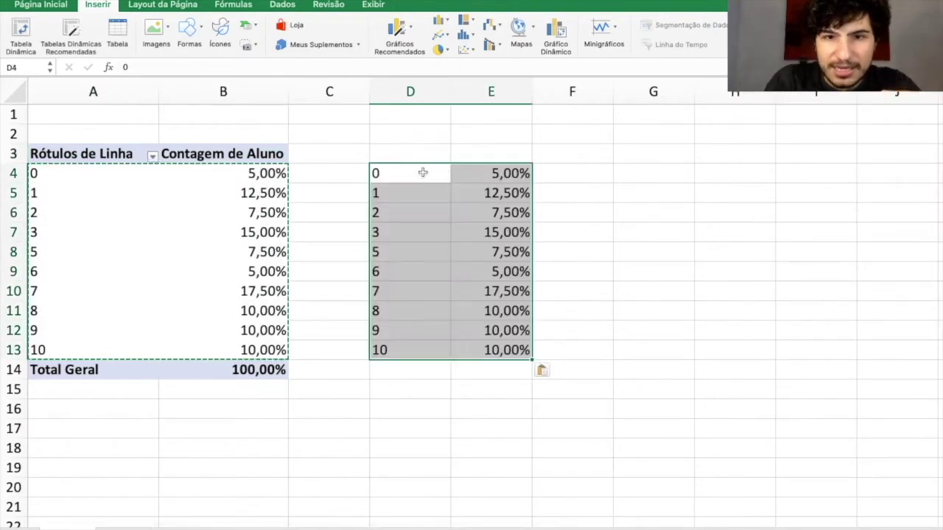
- Shift the copied rows for grades 5 to 10 down by one row, leaving row 8 empty
{"action": "left_click", "coordinate": [423, 172]}
{"action": "left_click_drag", "start_coordinate": [385, 250], "coordinate": [489, 350]}
{"action": "left_click_drag", "start_coordinate": [531, 306], "coordinate": [529, 330]}
- Fill the empty row 8 of the copied table with grade 4 in D8 and 0% in E8
{"action": "left_click", "coordinate": [390, 252]}
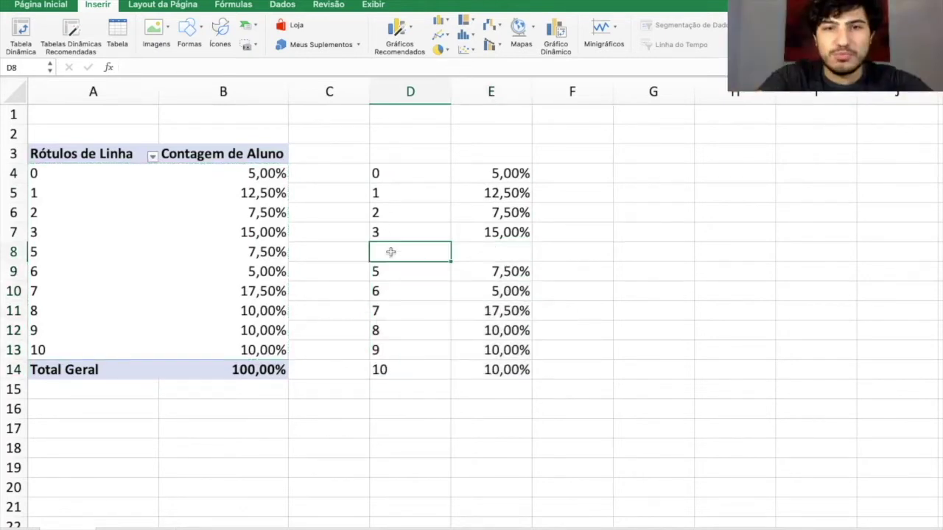
{"action": "type", "text": "4"}
{"action": "key", "text": "Return"}
{"action": "key", "text": "Up"}
{"action": "key", "text": "Right"}
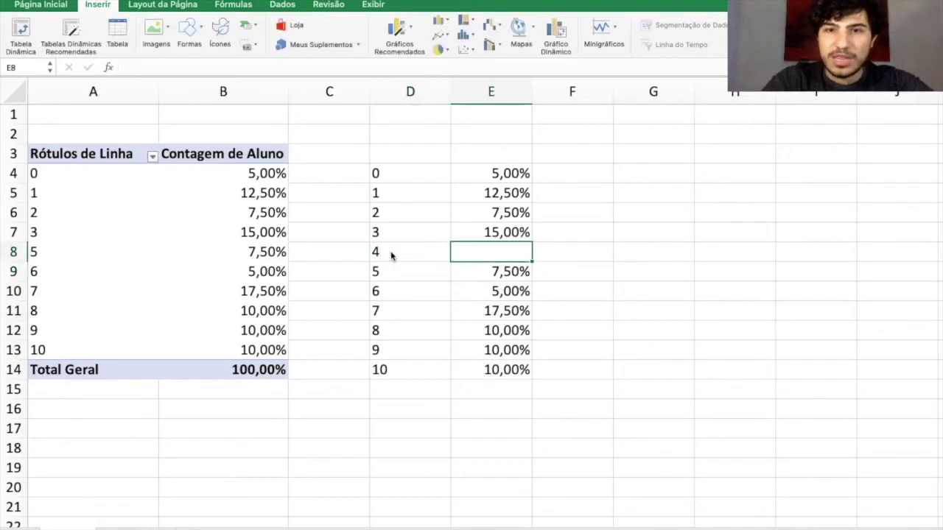
{"action": "type", "text": "0"}
{"action": "key", "text": "Return"}
{"action": "key", "text": "Up"}
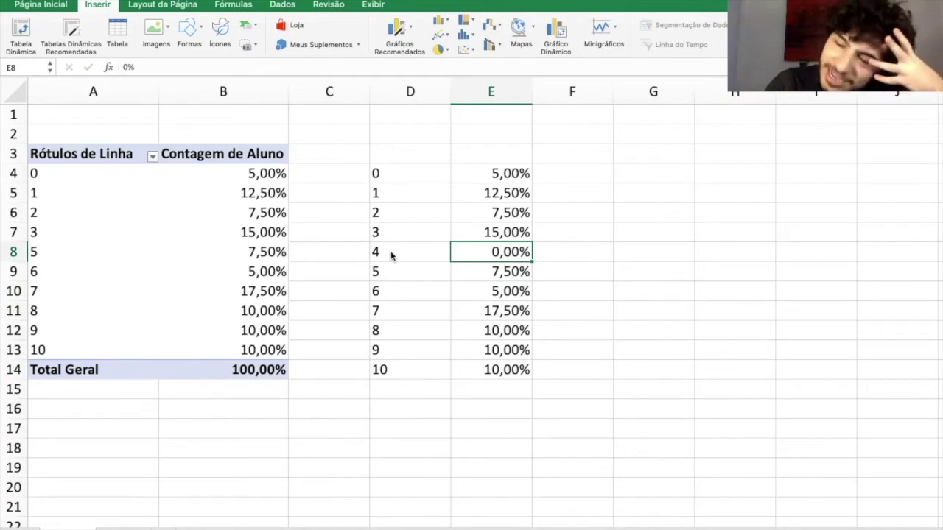
- Insert a 2D clustered column chart from D4:E14 and move it lower to uncover the first rows of its source data
{"action": "left_click_drag", "start_coordinate": [380, 175], "coordinate": [480, 369]}
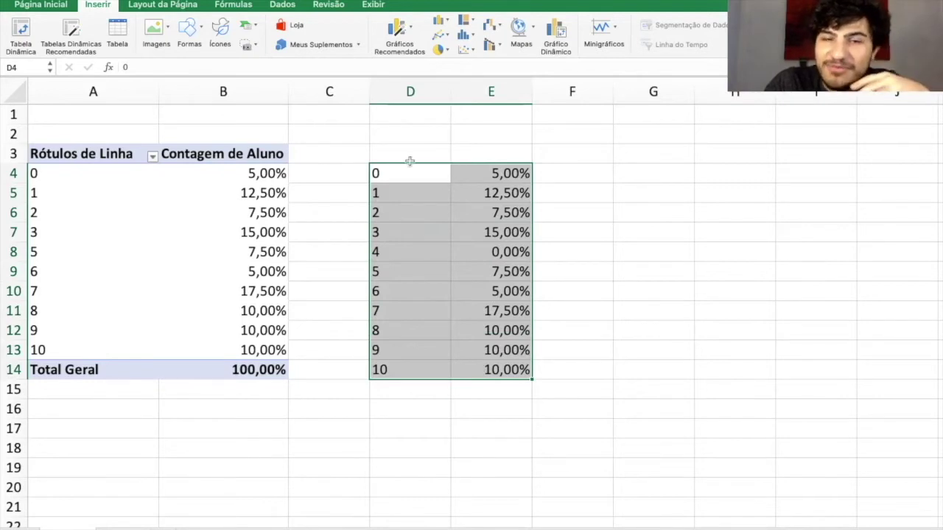
{"action": "left_click_drag", "start_coordinate": [400, 173], "coordinate": [508, 376]}
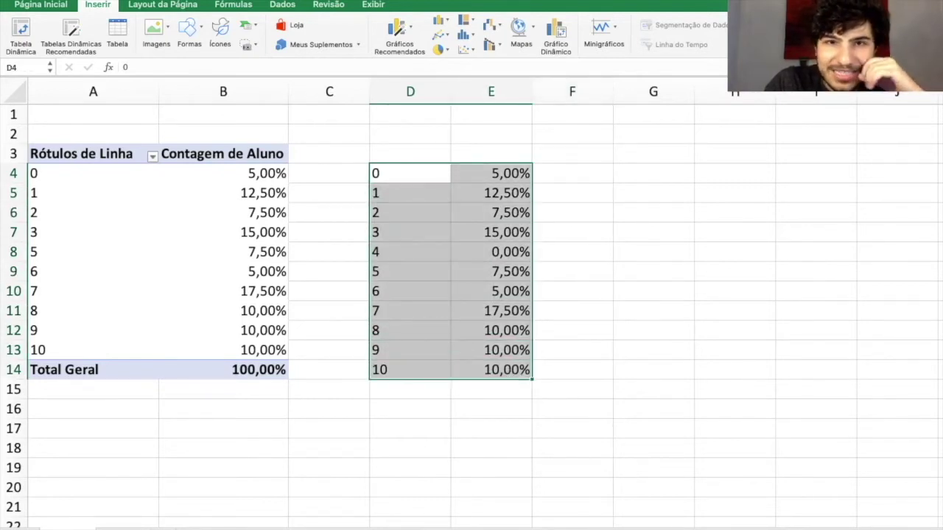
{"action": "left_click", "coordinate": [441, 20]}
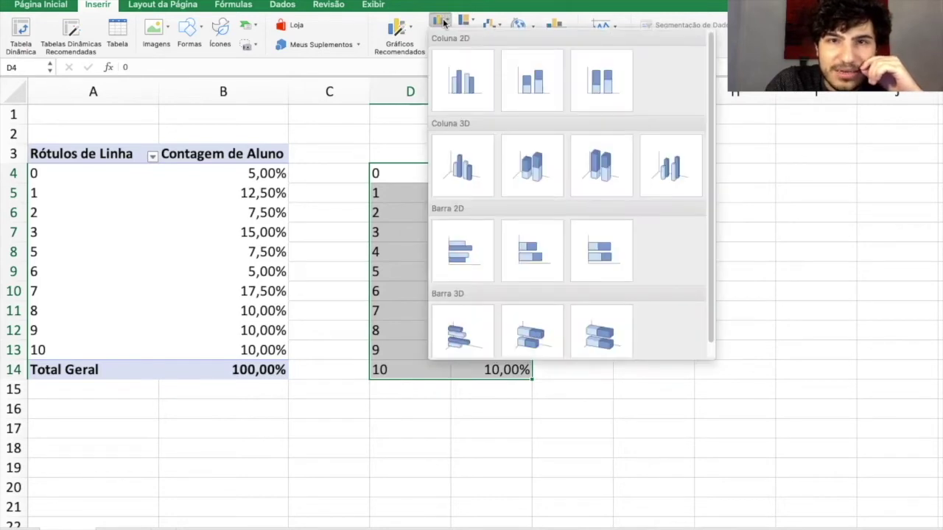
{"action": "left_click", "coordinate": [444, 22]}
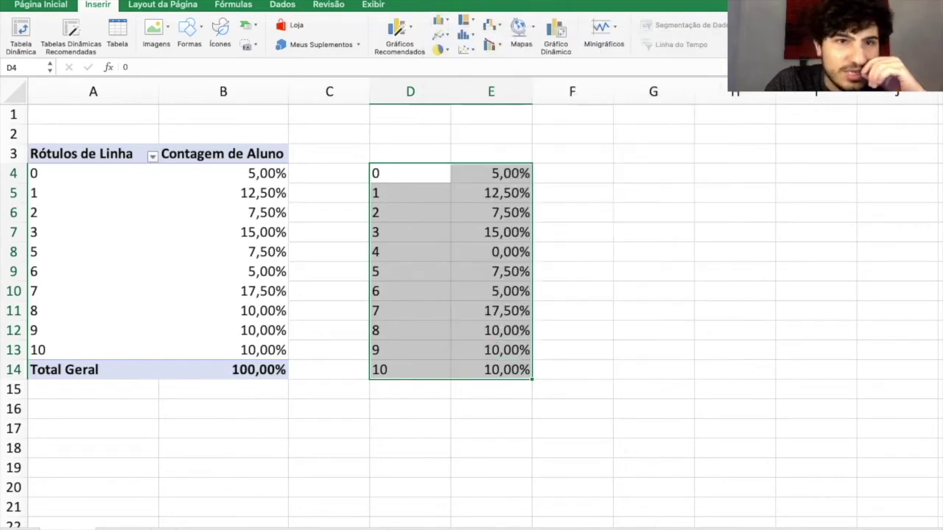
{"action": "left_click", "coordinate": [447, 22]}
{"action": "left_click", "coordinate": [465, 89]}
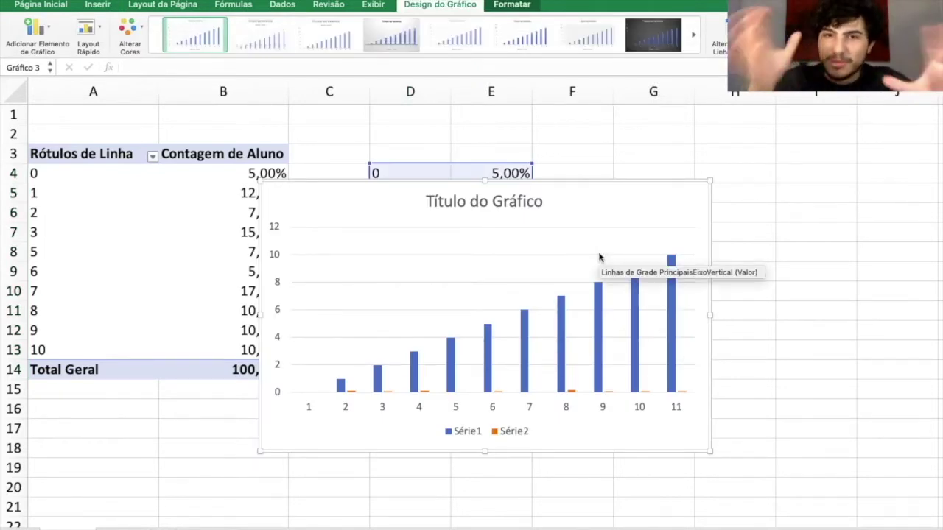
{"action": "scroll", "coordinate": [589, 238], "scroll_direction": "down", "scroll_amount": 1}
{"action": "scroll", "coordinate": [590, 238], "scroll_direction": "down", "scroll_amount": 3}
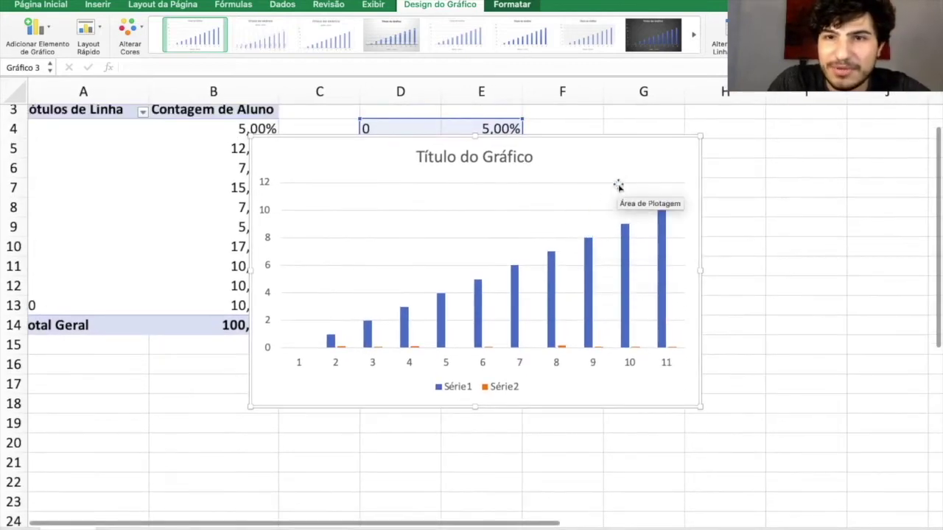
{"action": "left_click_drag", "start_coordinate": [623, 174], "coordinate": [707, 265]}
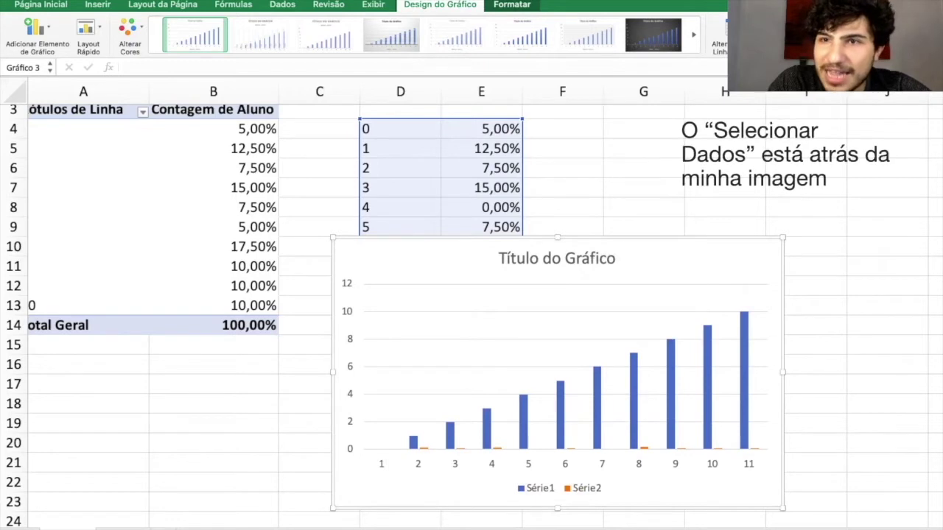
- Open the new chart's data source settings and remove the Série1 series
{"action": "right_click", "coordinate": [657, 271]}
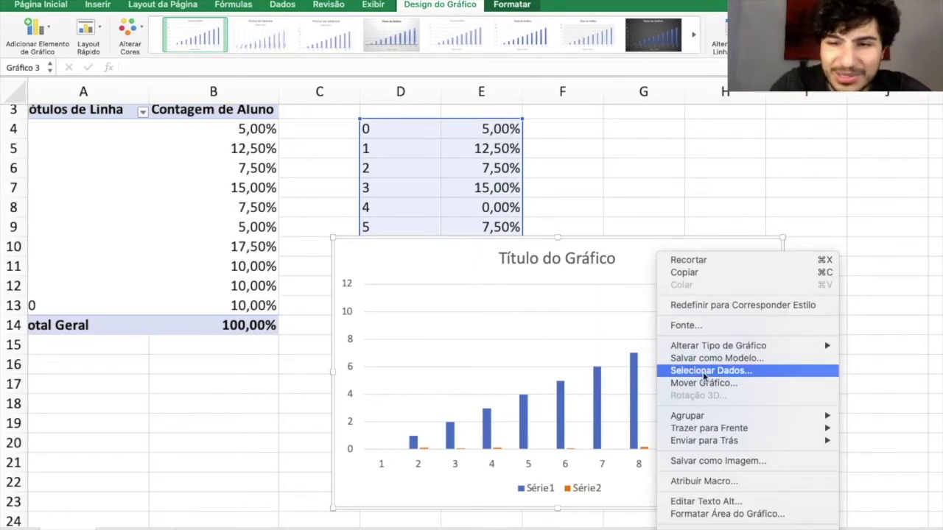
{"action": "left_click", "coordinate": [704, 371]}
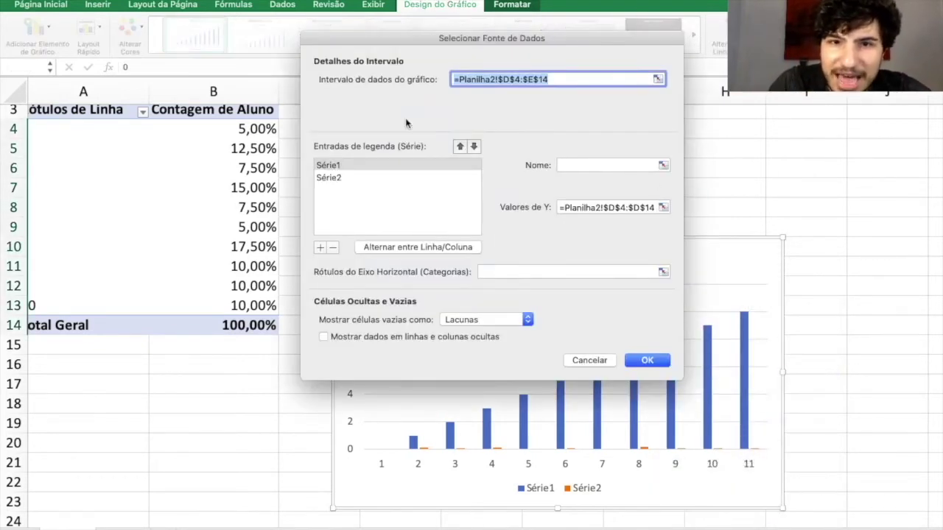
{"action": "left_click", "coordinate": [357, 166]}
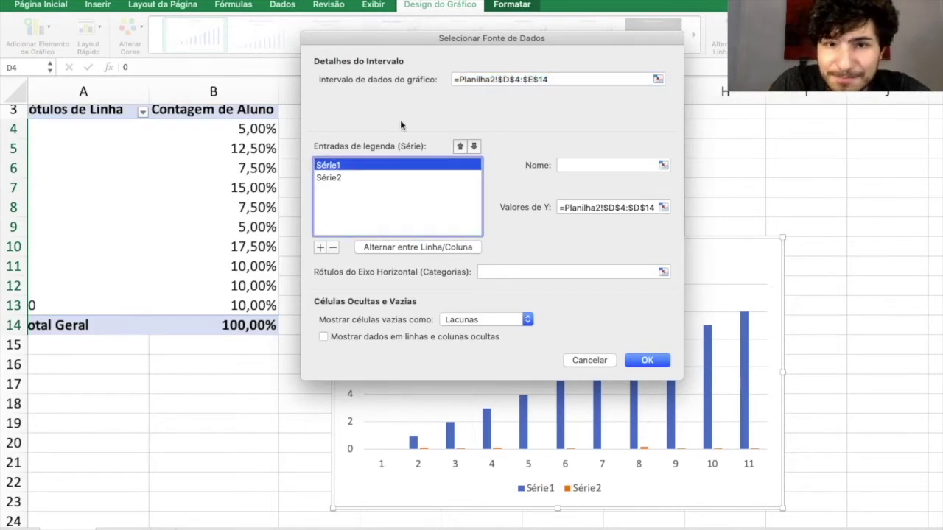
{"action": "left_click_drag", "start_coordinate": [491, 38], "coordinate": [290, 93]}
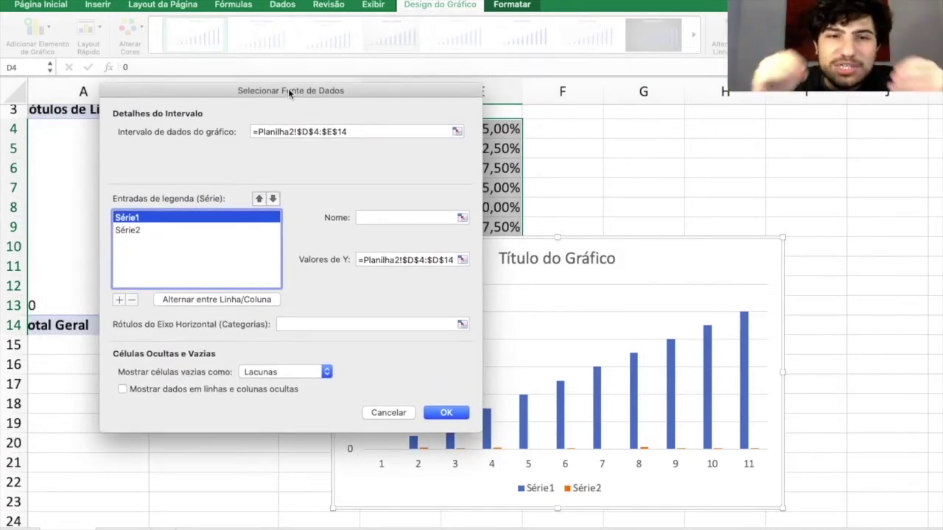
{"action": "left_click", "coordinate": [273, 199]}
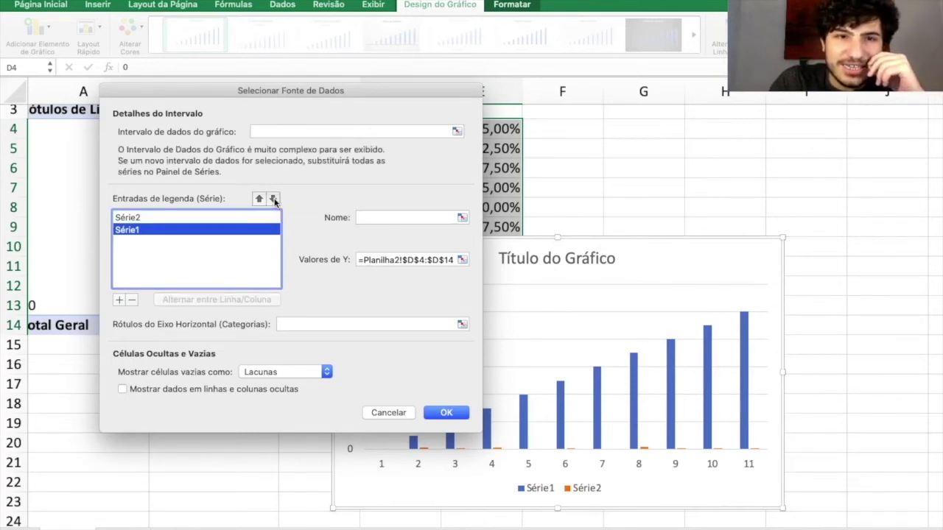
{"action": "left_click", "coordinate": [258, 200]}
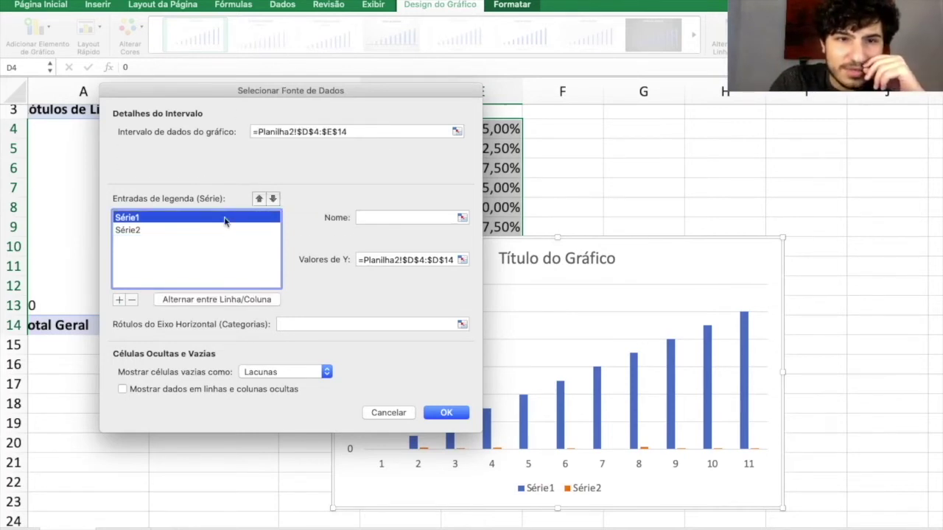
{"action": "left_click", "coordinate": [132, 301]}
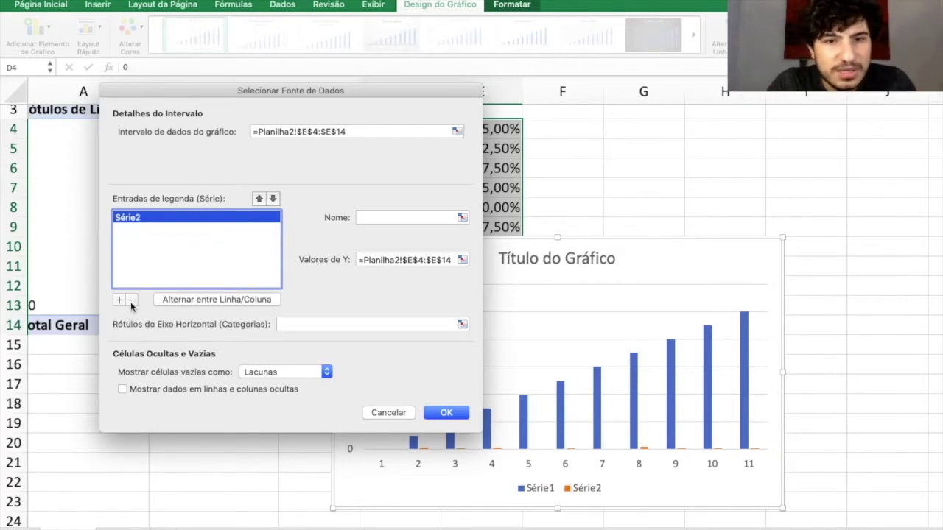
{"action": "left_click", "coordinate": [381, 259]}
{"action": "left_click", "coordinate": [462, 259]}
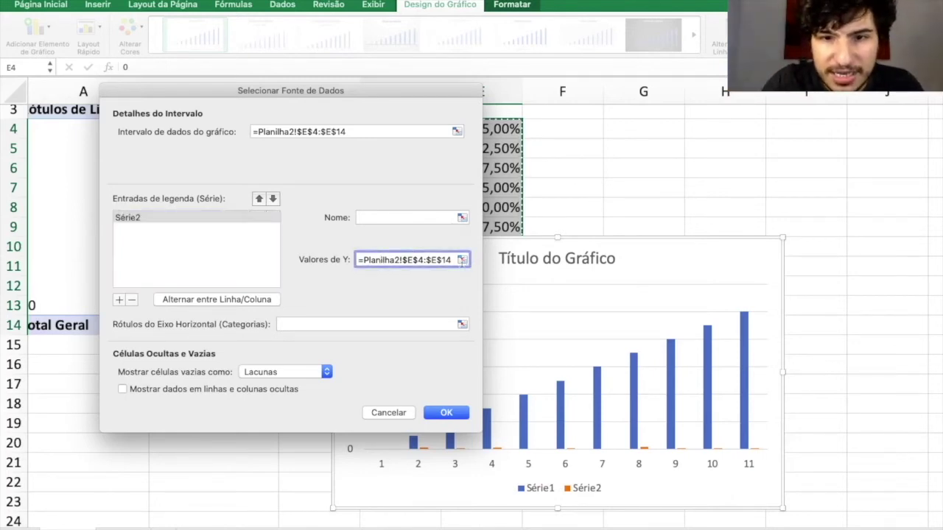
{"action": "left_click_drag", "start_coordinate": [501, 137], "coordinate": [498, 316]}
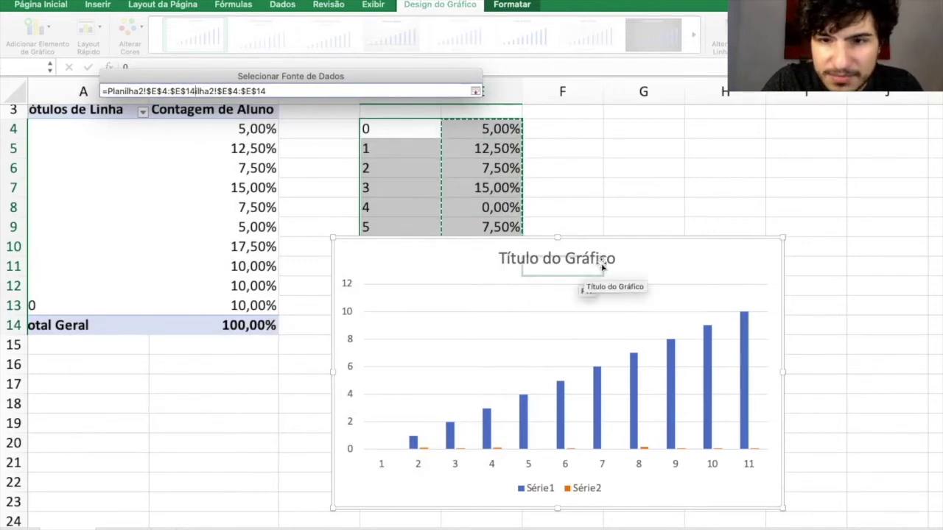
{"action": "key", "text": "BackSpace"}
{"action": "left_click_drag", "start_coordinate": [624, 263], "coordinate": [399, 188]}
{"action": "key", "text": "Escape"}
- Reopen the column chart's data source settings, remove the Série1 series and set Série2's Y values to E4:E14
{"action": "scroll", "coordinate": [149, 252], "scroll_direction": "left", "scroll_amount": 10}
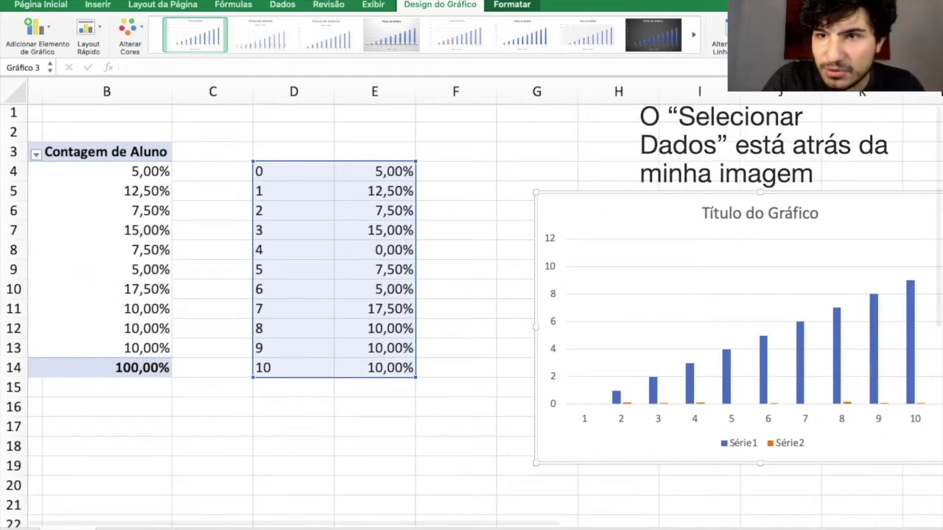
{"action": "left_click", "coordinate": [751, 37]}
{"action": "left_click", "coordinate": [343, 166]}
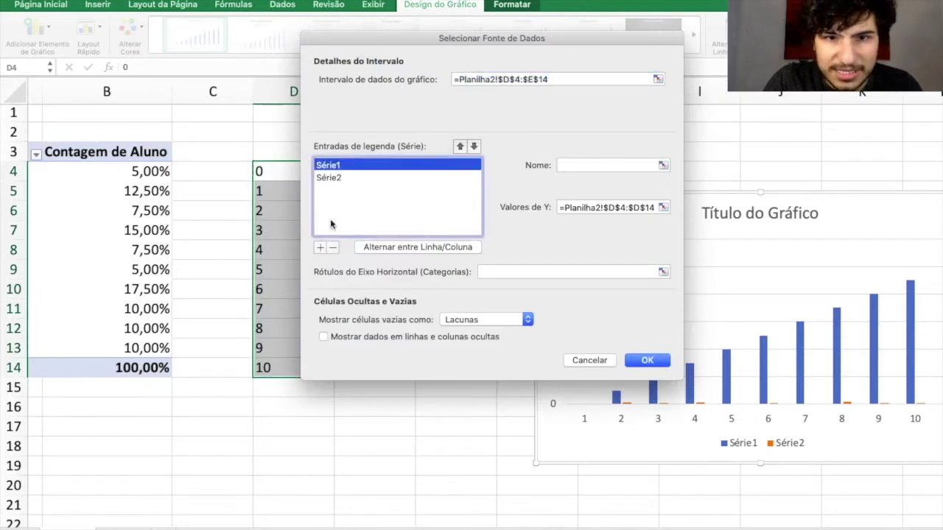
{"action": "left_click", "coordinate": [332, 247]}
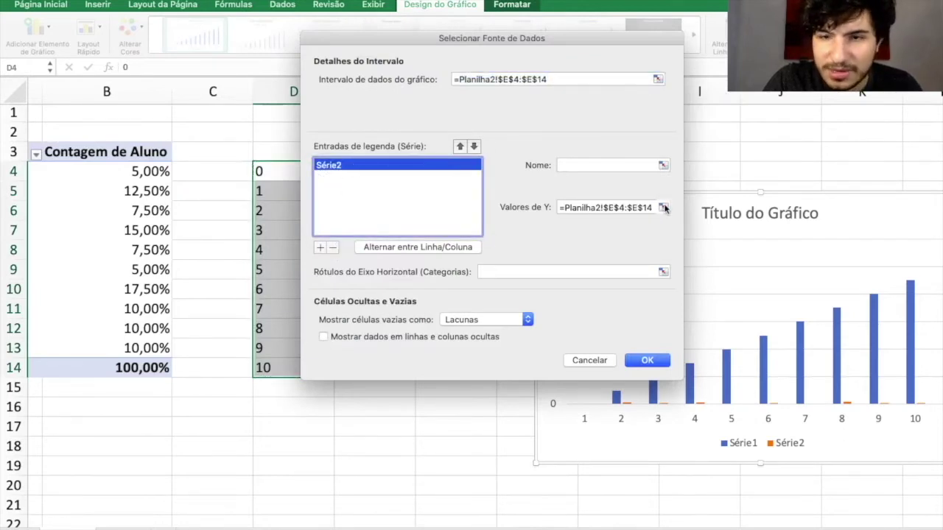
{"action": "left_click", "coordinate": [663, 208]}
{"action": "left_click_drag", "start_coordinate": [393, 171], "coordinate": [384, 369]}
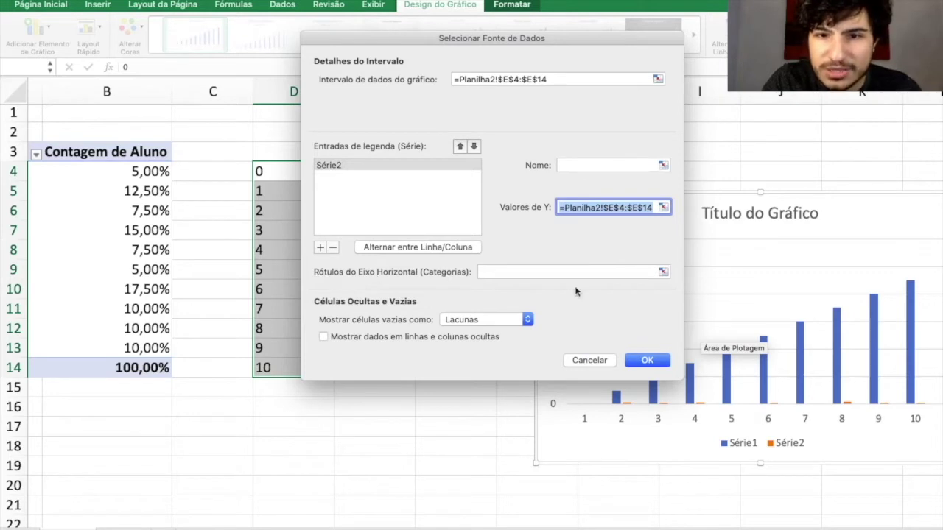
- Set the chart's horizontal axis labels to D4:D14 and apply the data source changes
{"action": "left_click", "coordinate": [663, 273]}
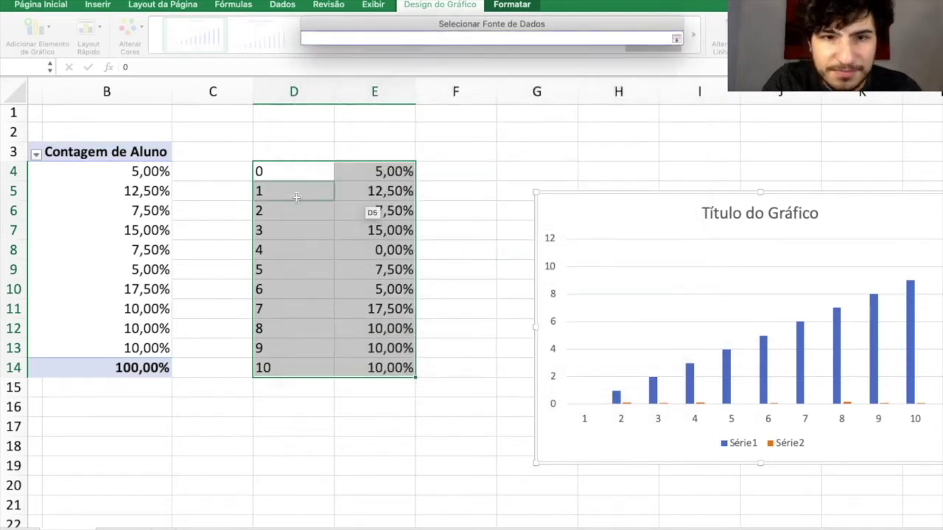
{"action": "left_click_drag", "start_coordinate": [296, 180], "coordinate": [298, 369]}
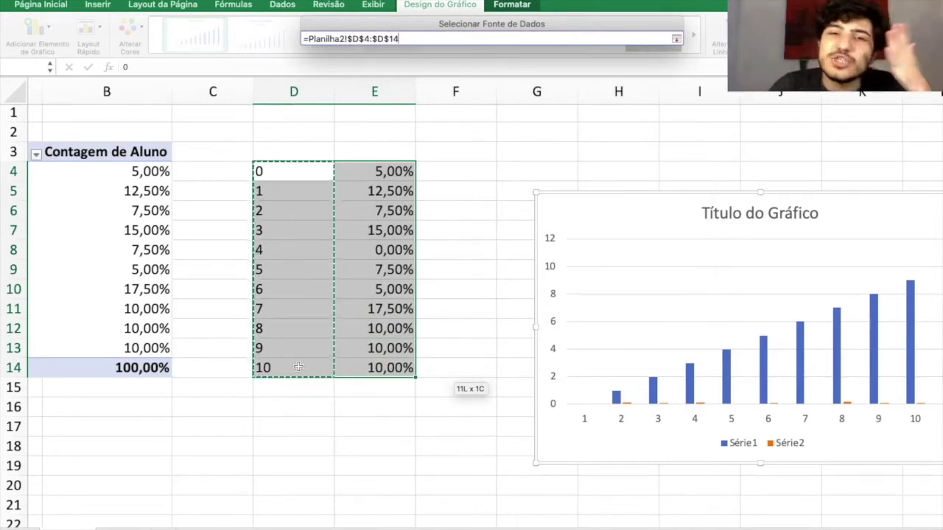
{"action": "key", "text": "Return"}
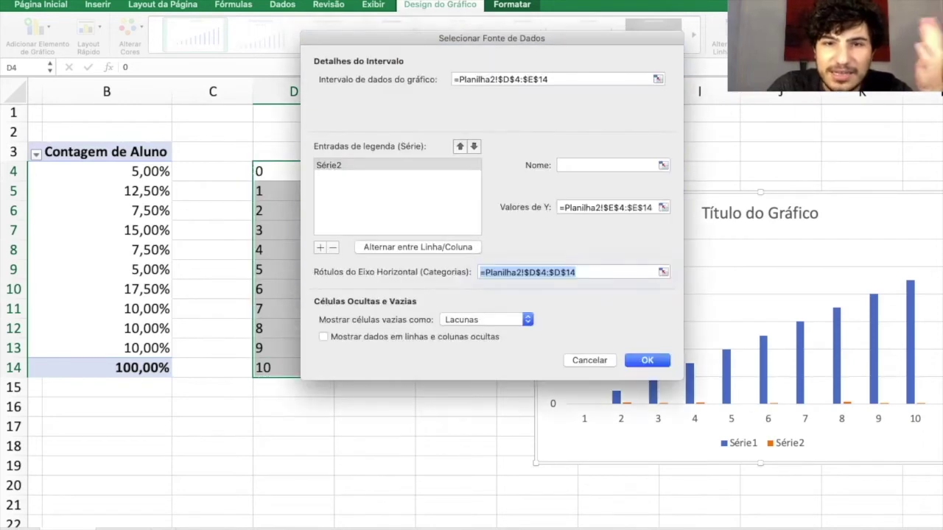
{"action": "left_click", "coordinate": [358, 165]}
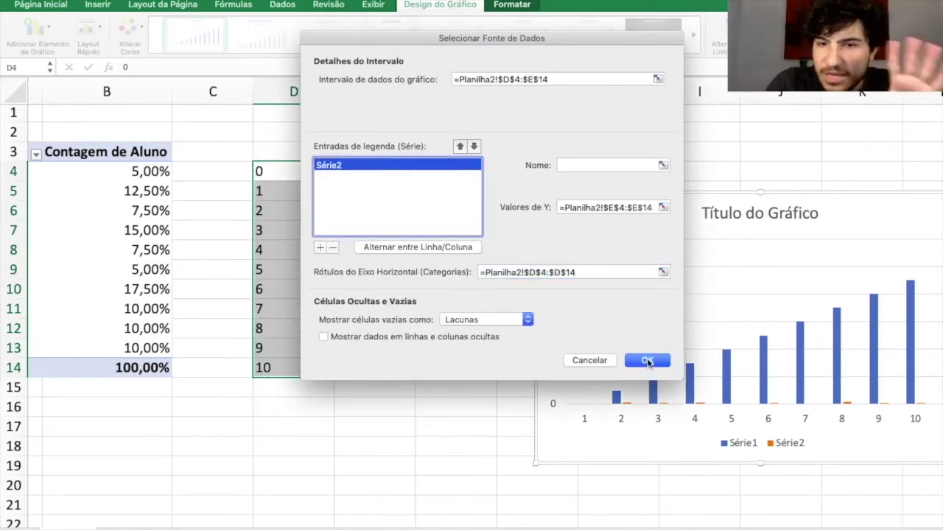
{"action": "left_click", "coordinate": [647, 360]}
- Move the column chart below the pivot table and the copied table so that it starts at row 15
{"action": "left_click_drag", "start_coordinate": [589, 219], "coordinate": [293, 211]}
{"action": "scroll", "coordinate": [626, 243], "scroll_direction": "down", "scroll_amount": 5}
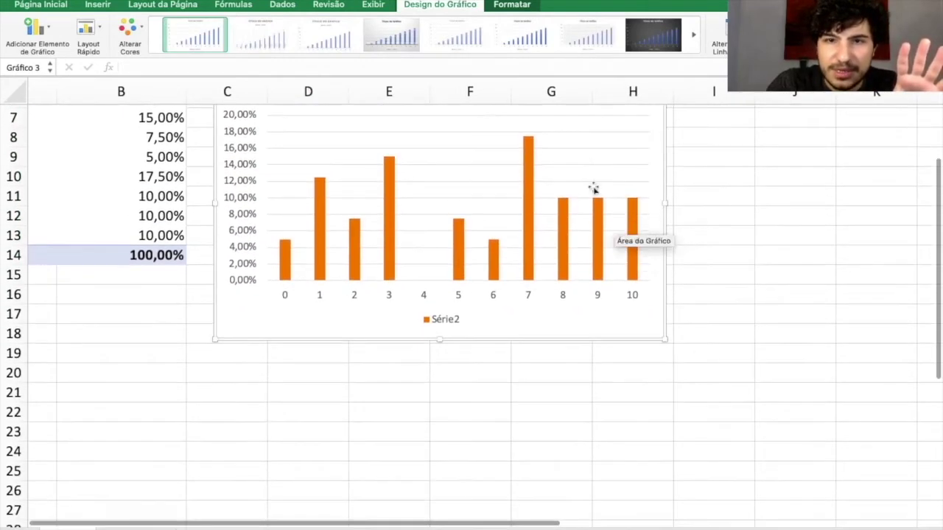
{"action": "scroll", "coordinate": [595, 142], "scroll_direction": "up", "scroll_amount": 3}
{"action": "left_click_drag", "start_coordinate": [599, 198], "coordinate": [492, 297]}
{"action": "scroll", "coordinate": [492, 296], "scroll_direction": "down", "scroll_amount": 6}
{"action": "left_click_drag", "start_coordinate": [528, 154], "coordinate": [445, 221]}
{"action": "scroll", "coordinate": [446, 221], "scroll_direction": "left", "scroll_amount": 2}
{"action": "scroll", "coordinate": [446, 221], "scroll_direction": "down", "scroll_amount": 3}
{"action": "scroll", "coordinate": [446, 221], "scroll_direction": "up", "scroll_amount": 2}
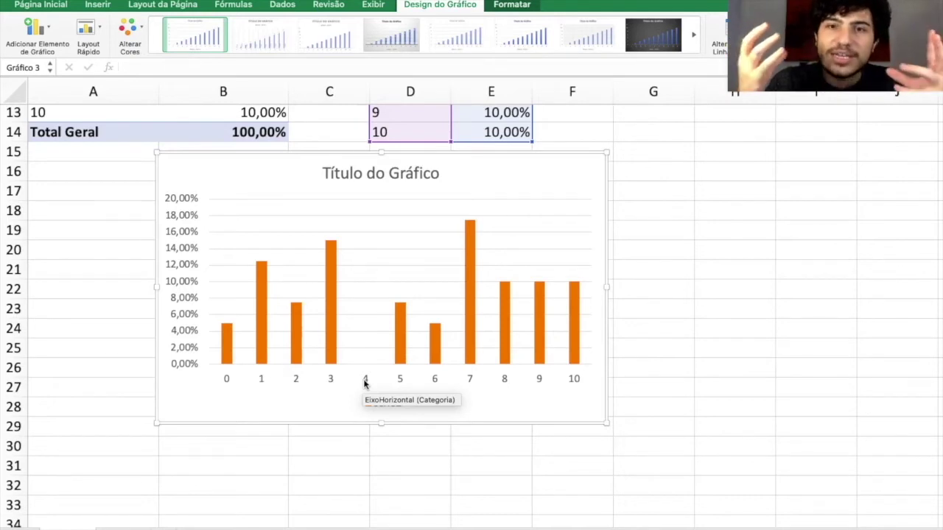
- Open the formatting options of the orange column series and reduce its gap width to 0%
{"action": "left_click", "coordinate": [385, 175]}
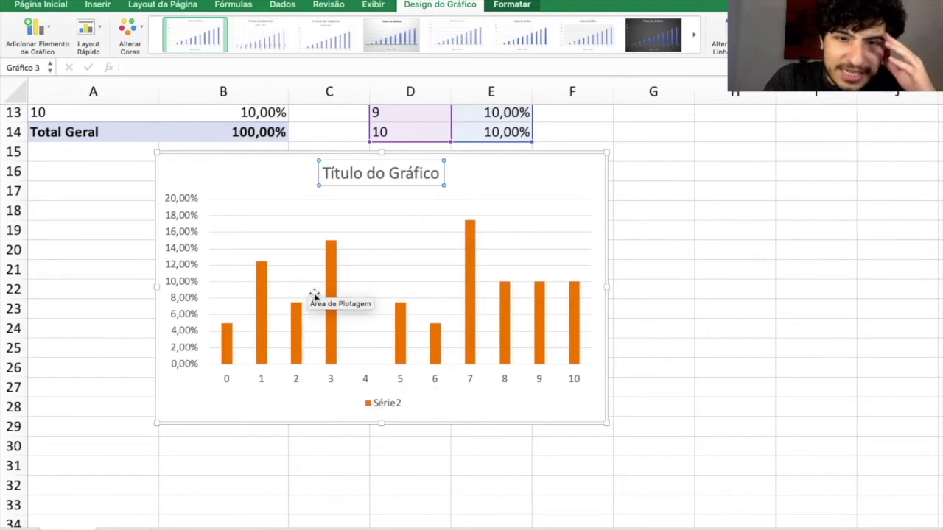
{"action": "left_click", "coordinate": [329, 296]}
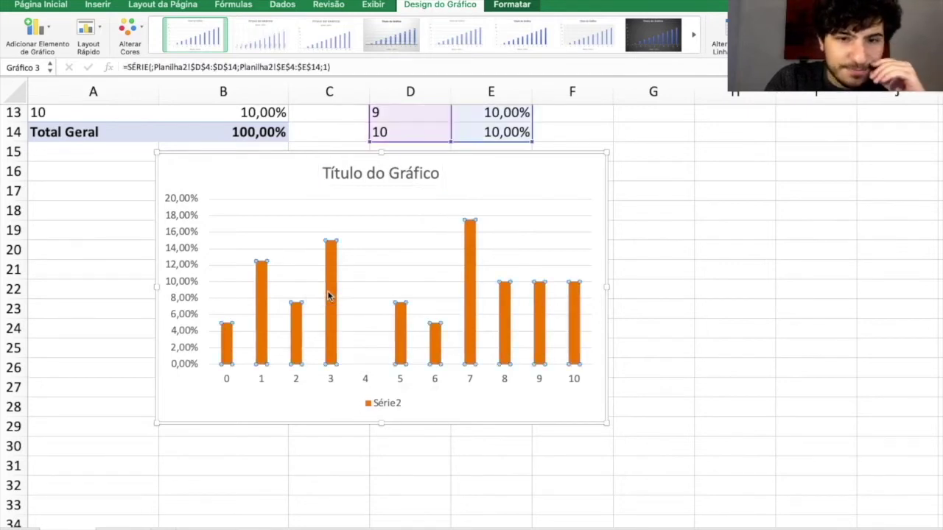
{"action": "double_click", "coordinate": [329, 296]}
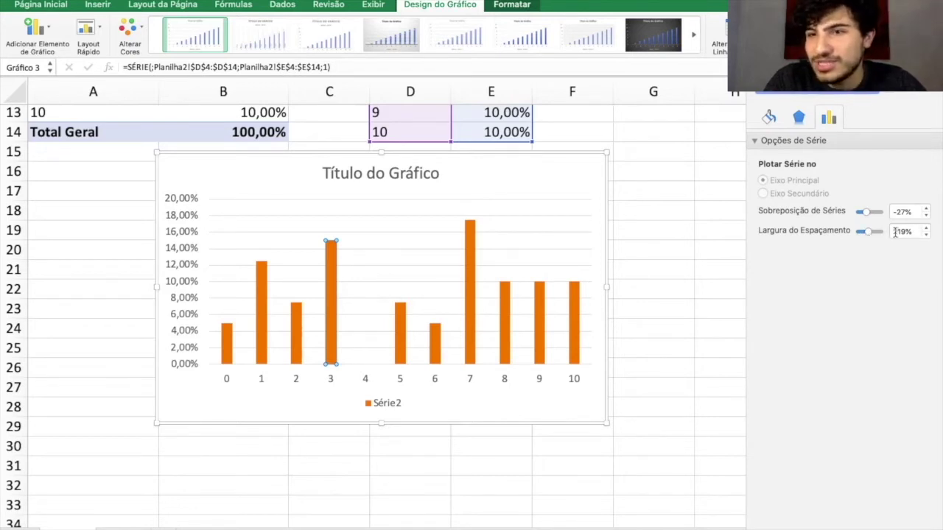
{"action": "left_click_drag", "start_coordinate": [869, 234], "coordinate": [837, 266]}
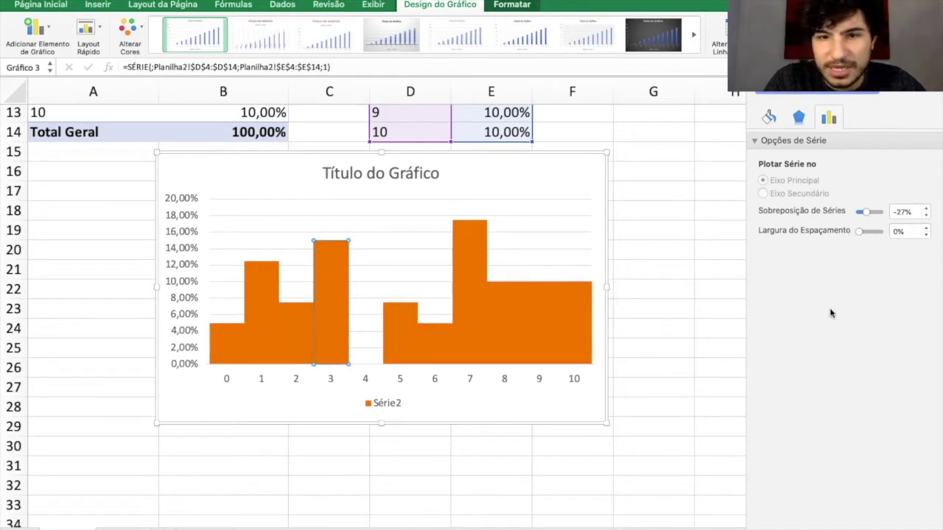
{"action": "left_click", "coordinate": [649, 344]}
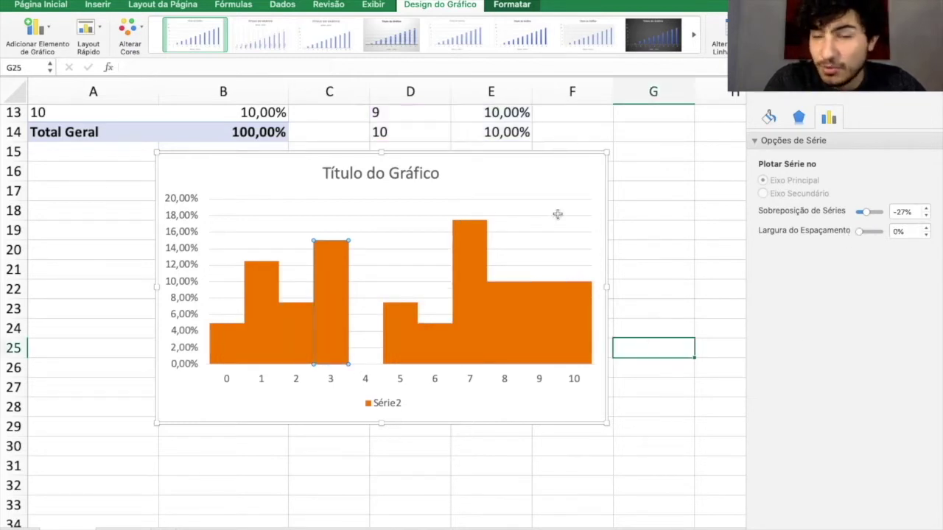
- Set the gap width of the whole column series to 2%, leaving thin separations between the columns
{"action": "left_click", "coordinate": [484, 310]}
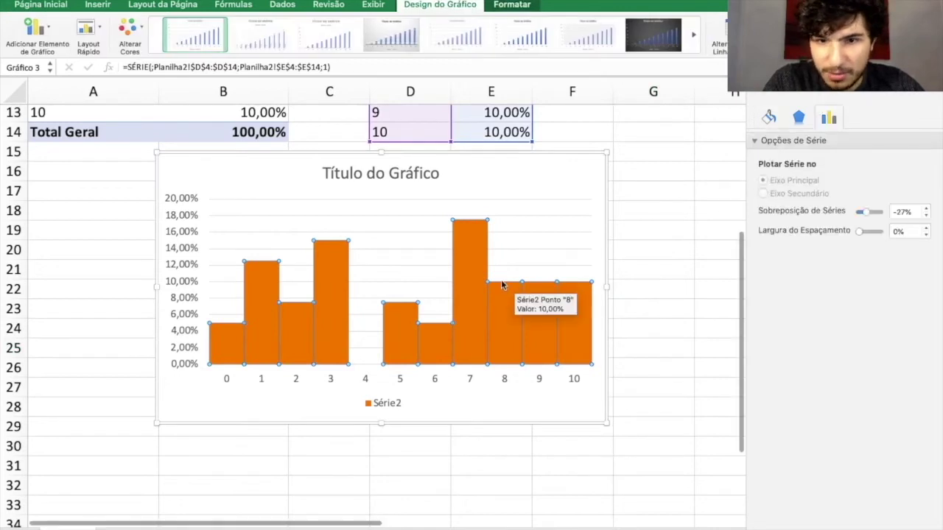
{"action": "left_click", "coordinate": [926, 229]}
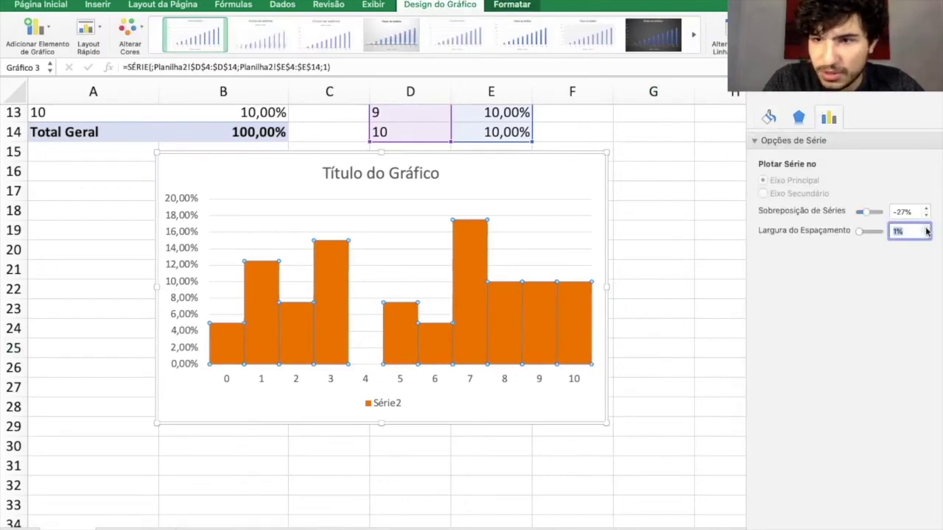
{"action": "left_click", "coordinate": [697, 266]}
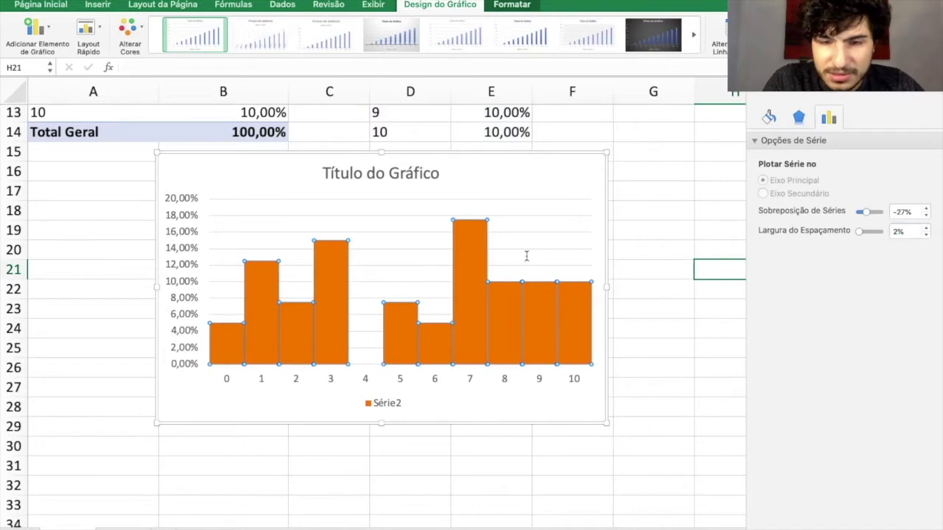
{"action": "key", "text": "Escape"}
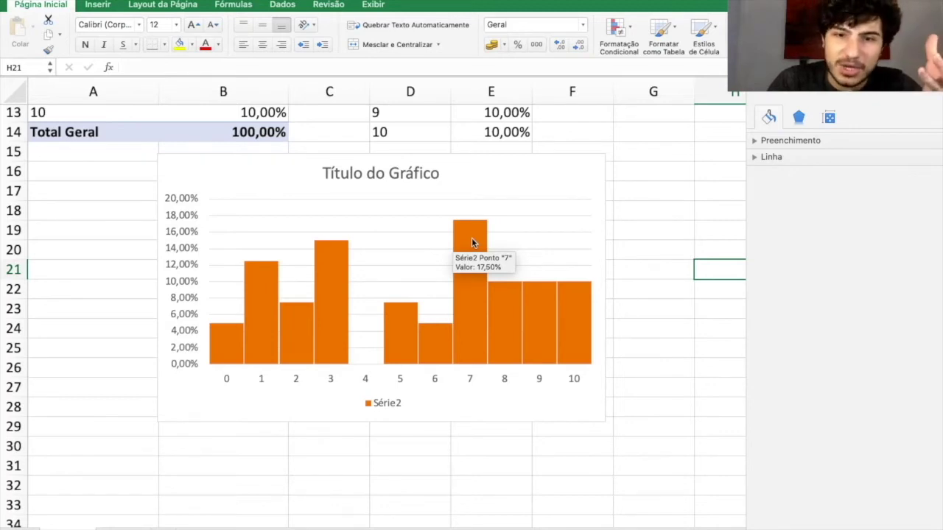
- Delete the chart's legend and its horizontal gridlines
{"action": "left_click", "coordinate": [384, 410]}
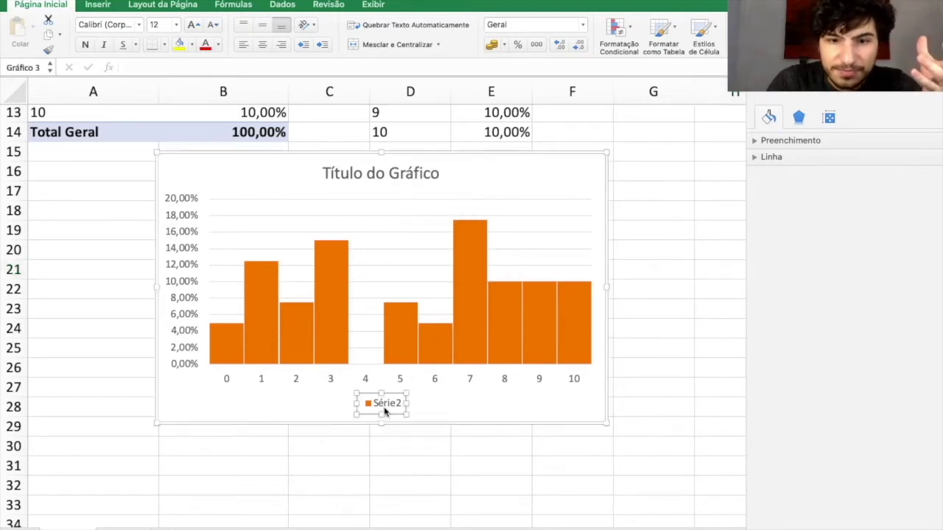
{"action": "key", "text": "Delete"}
{"action": "left_click", "coordinate": [384, 250]}
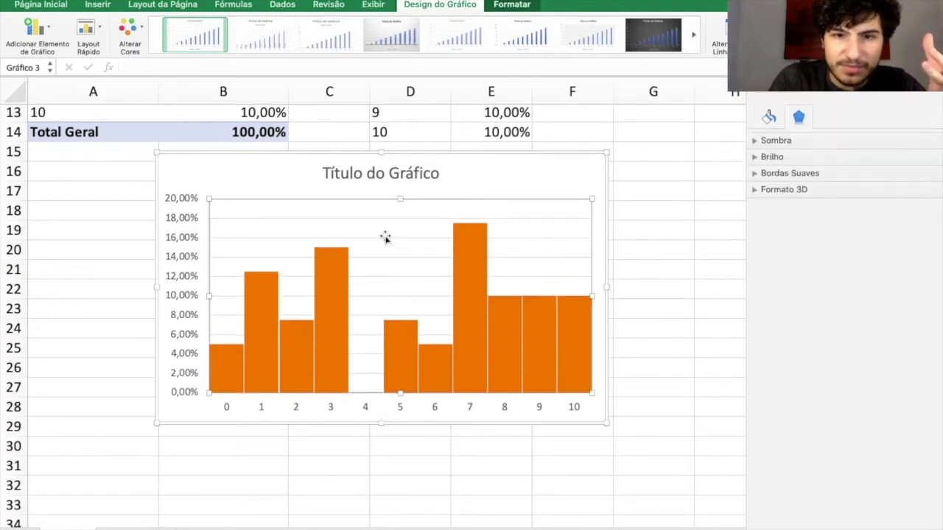
{"action": "left_click", "coordinate": [383, 244]}
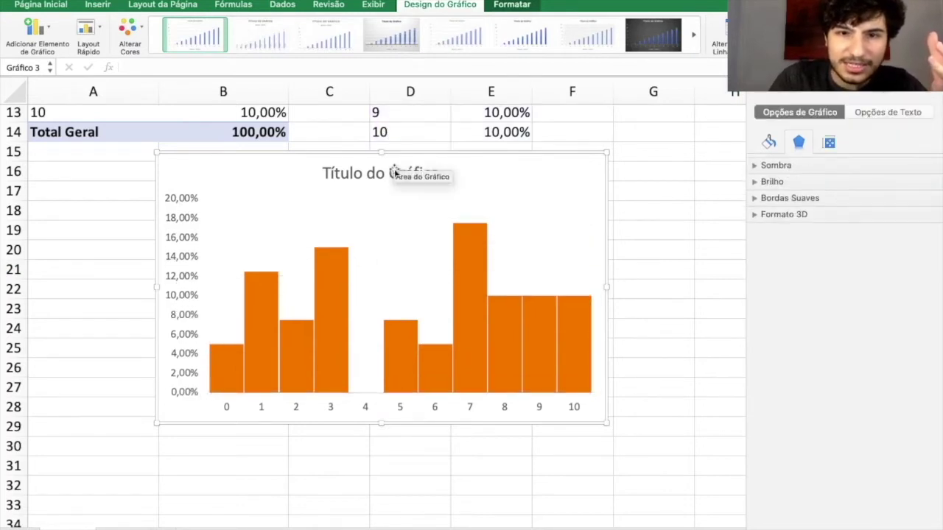
- Change the chart title to "Histograma de Frequências - Nota da prova"
{"action": "left_click", "coordinate": [435, 176]}
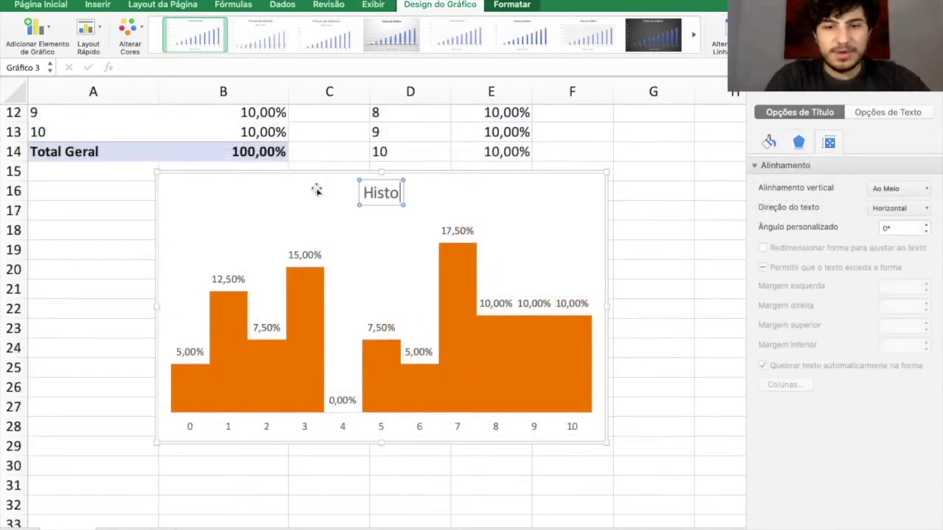
{"action": "type", "text": "grama"}
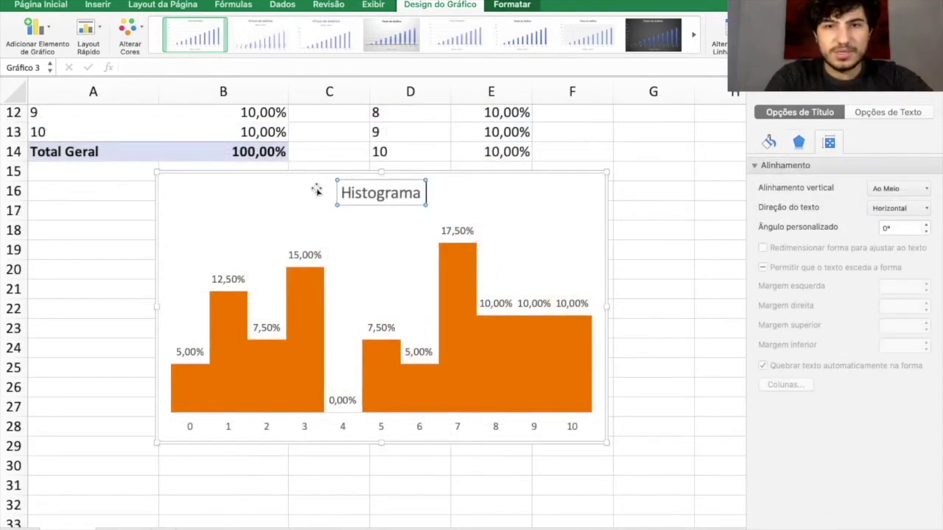
{"action": "type", "text": " de Frequ"}
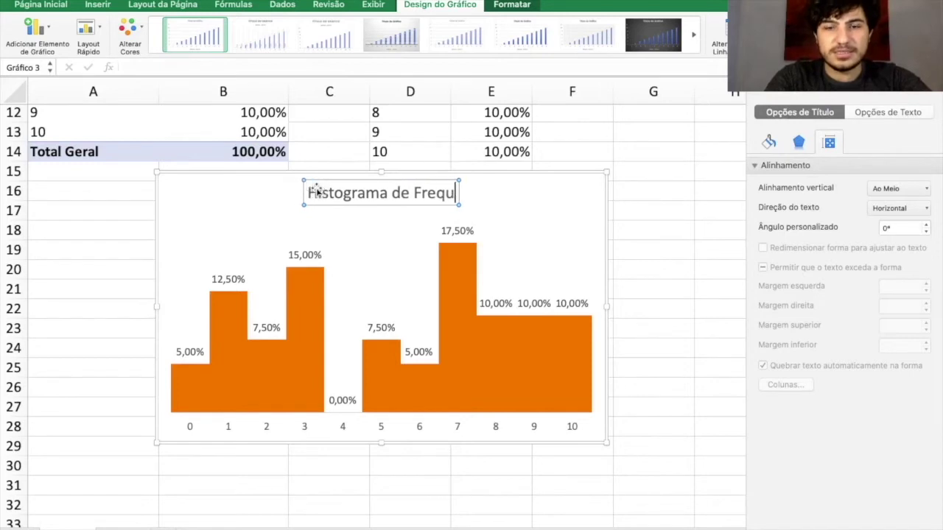
{"action": "type", "text": "ências"}
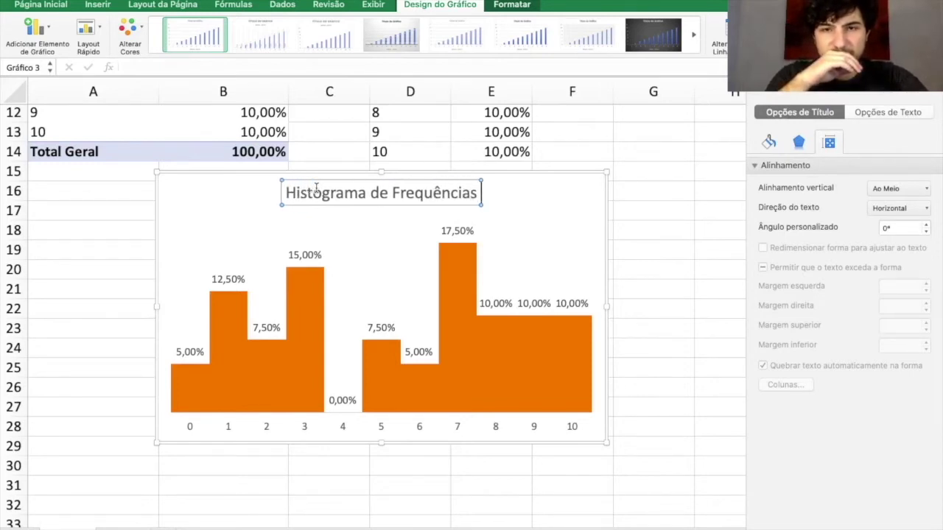
{"action": "type", "text": " e"}
{"action": "key", "text": "BackSpace"}
{"action": "key", "text": "BackSpace"}
{"action": "type", "text": "- Nota da prova"}
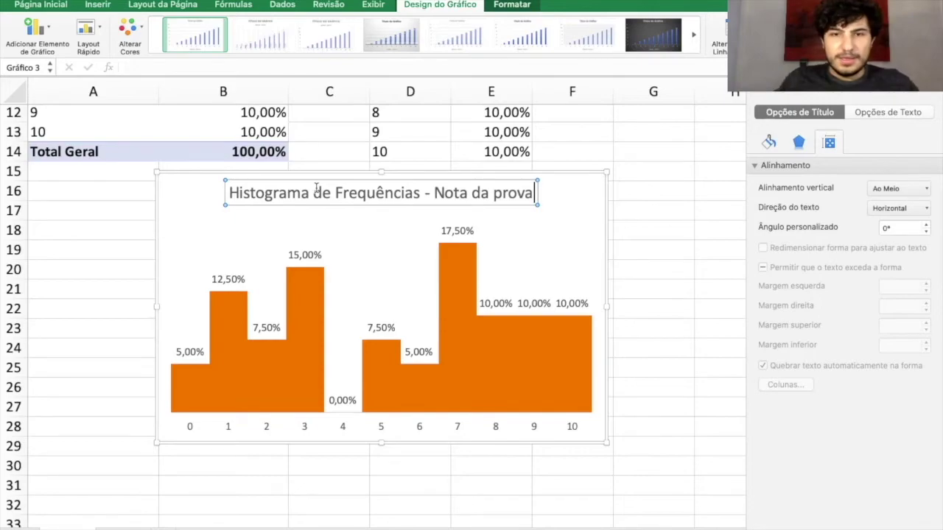
{"action": "left_click", "coordinate": [656, 262]}
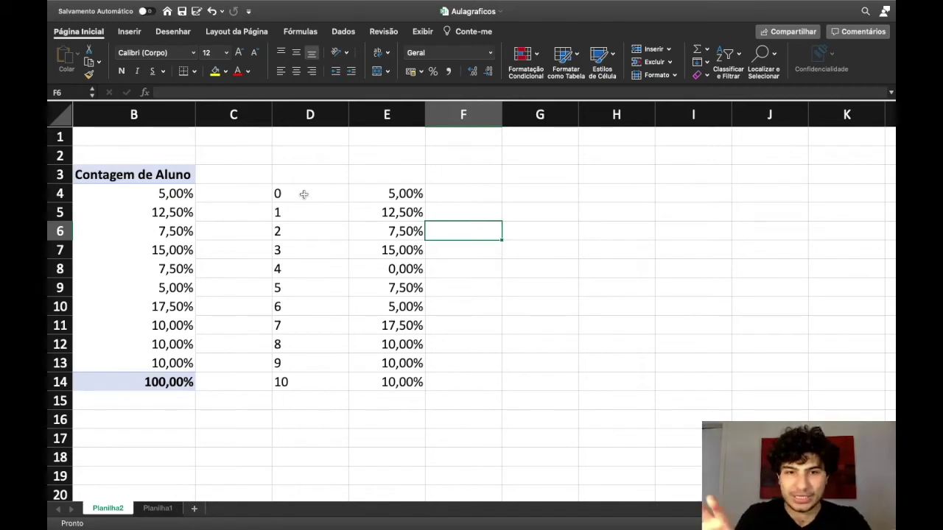
- Insert a 2D clustered column chart from the grades and percentages in D4:E14
{"action": "left_click_drag", "start_coordinate": [304, 194], "coordinate": [384, 382]}
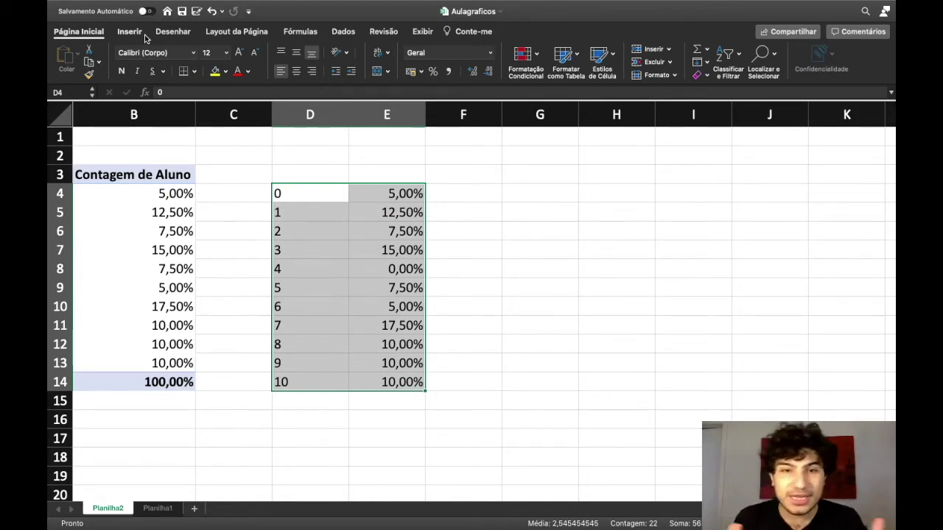
{"action": "left_click_drag", "start_coordinate": [401, 193], "coordinate": [397, 389]}
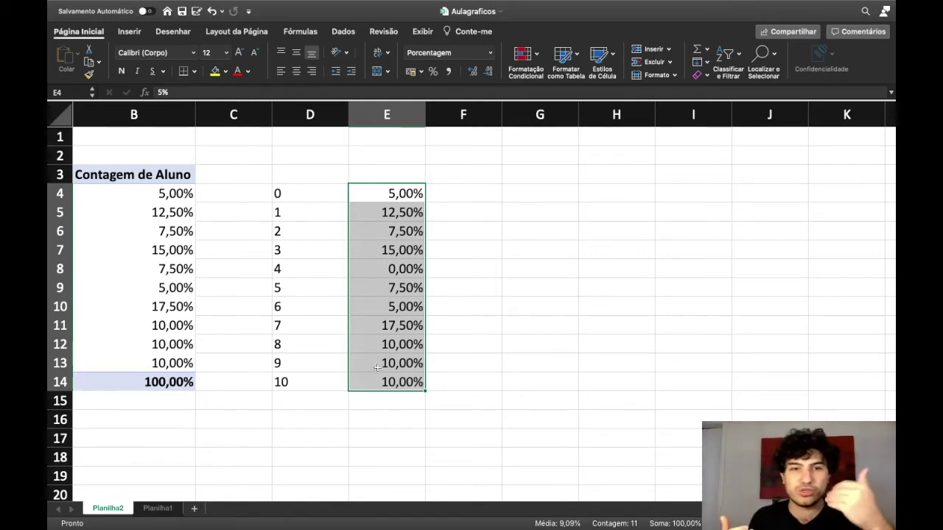
{"action": "left_click", "coordinate": [320, 189]}
{"action": "left_click_drag", "start_coordinate": [321, 189], "coordinate": [412, 384]}
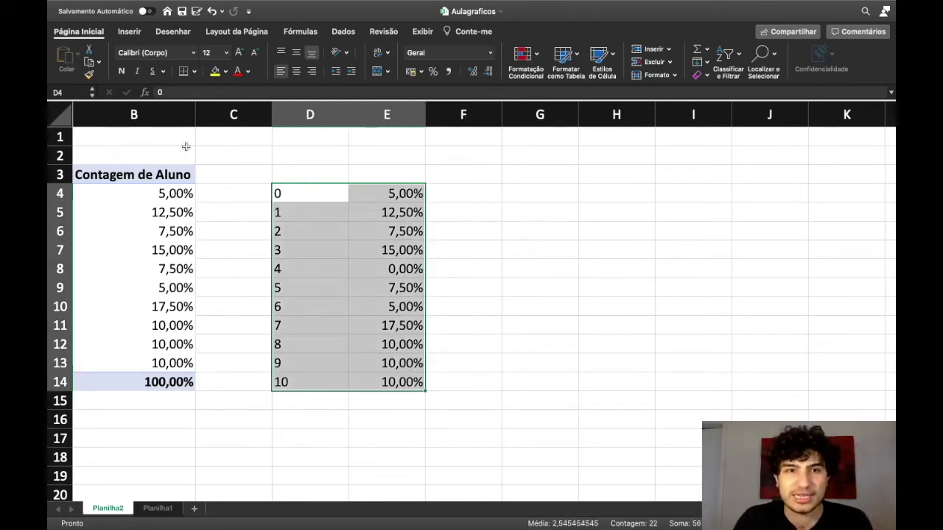
{"action": "left_click", "coordinate": [131, 31]}
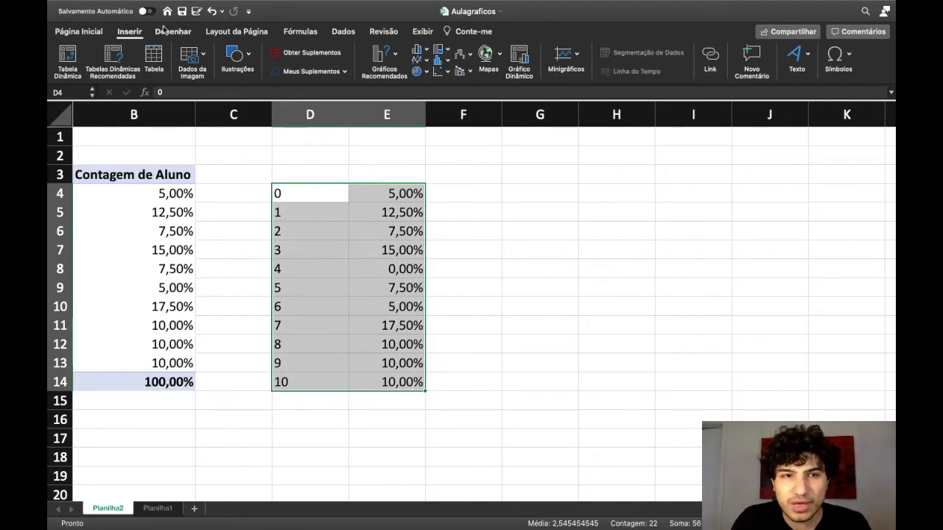
{"action": "left_click", "coordinate": [426, 52]}
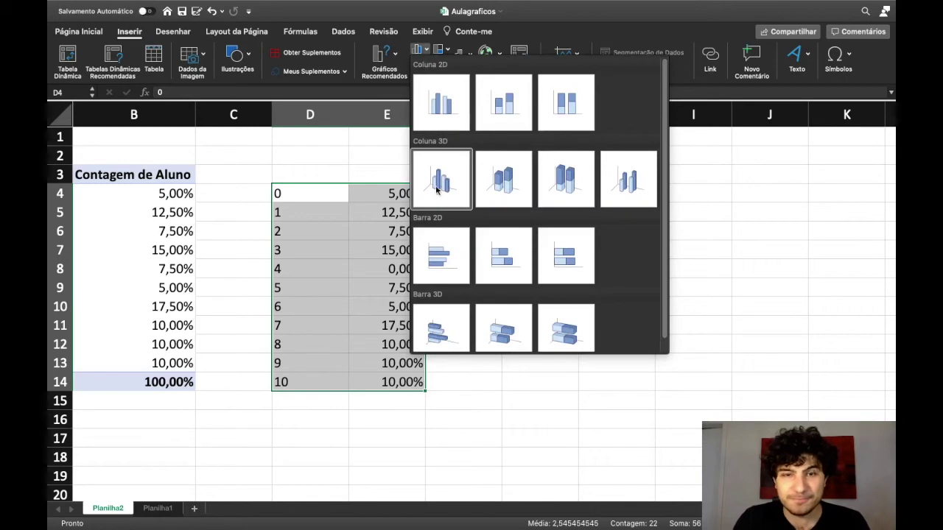
{"action": "left_click", "coordinate": [439, 101]}
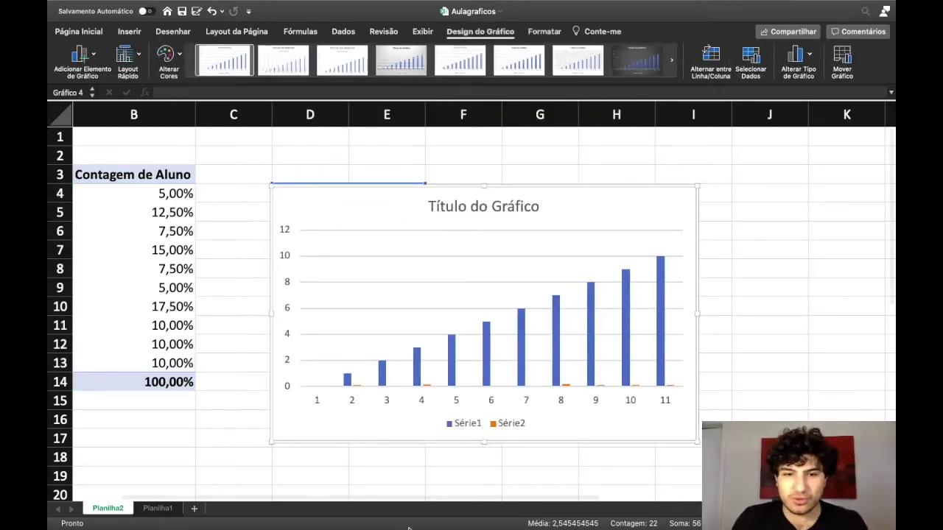
- Move the new column chart beside the data table so that it covers columns F to K
{"action": "left_click_drag", "start_coordinate": [399, 499], "coordinate": [492, 497]}
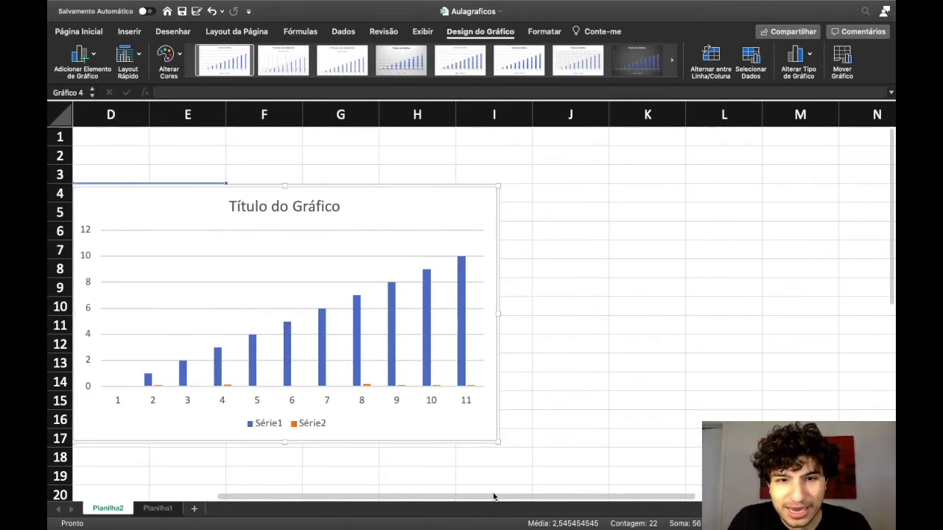
{"action": "left_click_drag", "start_coordinate": [383, 218], "coordinate": [579, 211]}
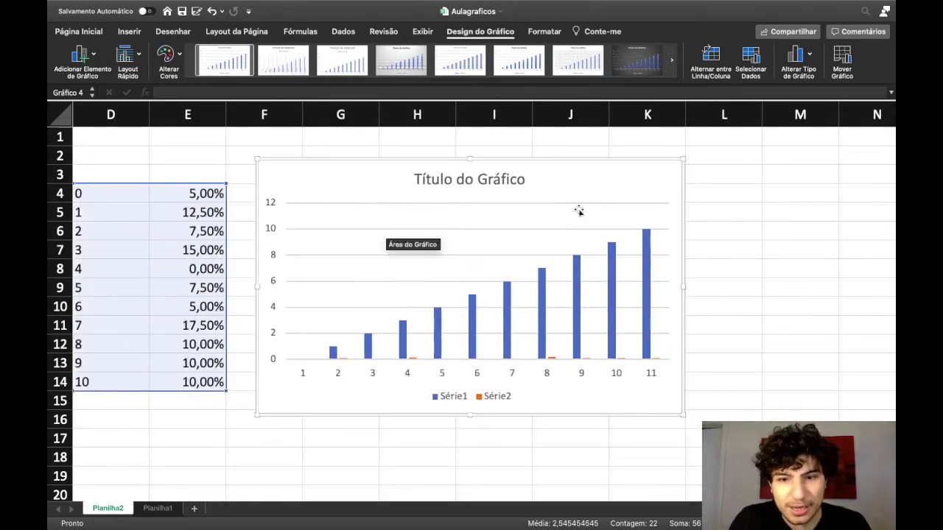
{"action": "left_click_drag", "start_coordinate": [618, 501], "coordinate": [515, 499]}
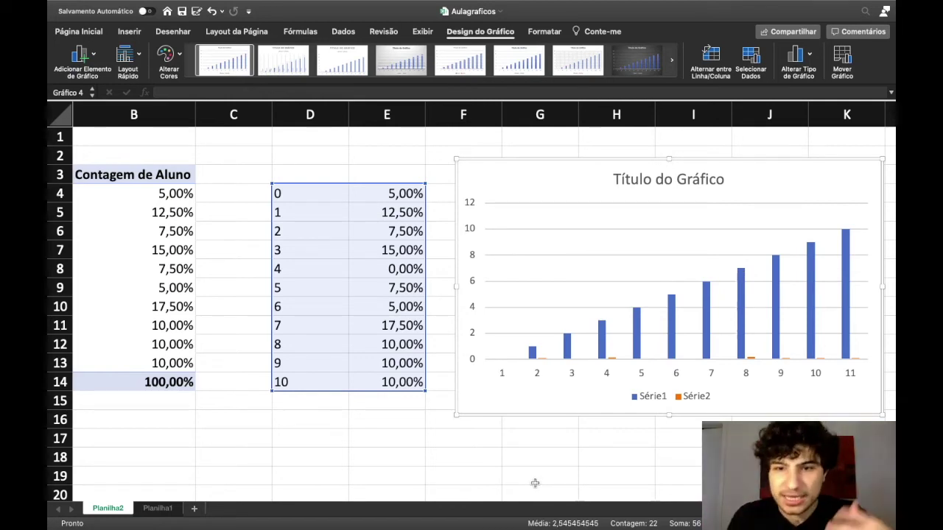
- Check the cells behind each chart series and remove Série1, which plots the grades in D4:D14, from the chart's data source
{"action": "mouse_move", "coordinate": [532, 354]}
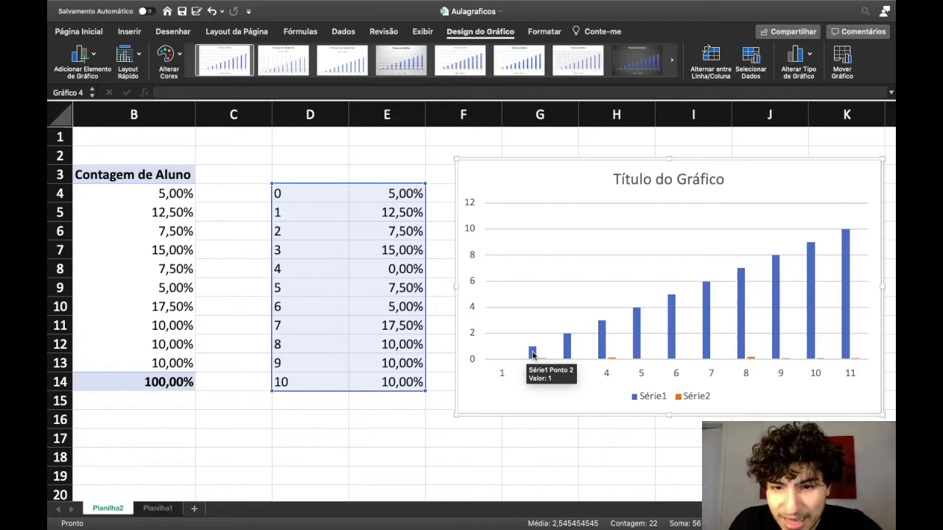
{"action": "left_click", "coordinate": [533, 355]}
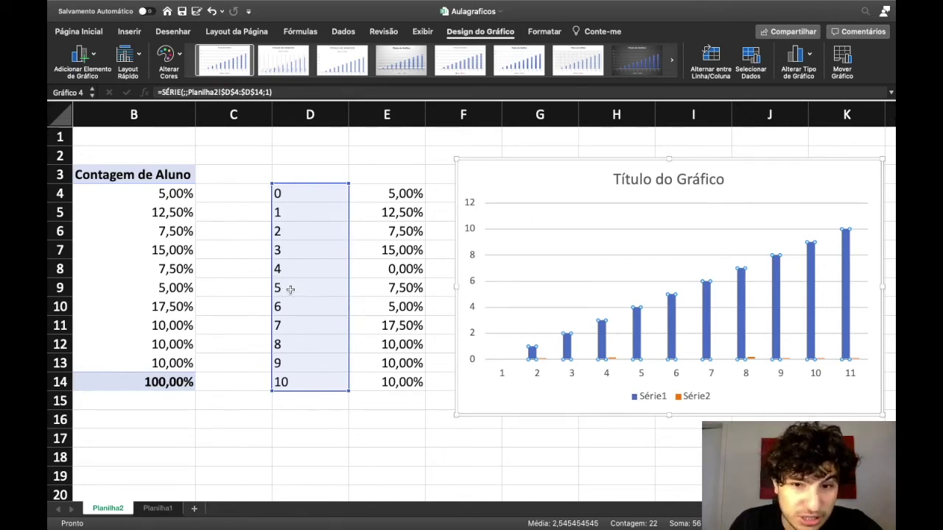
{"action": "left_click", "coordinate": [541, 363]}
{"action": "left_click", "coordinate": [544, 359]}
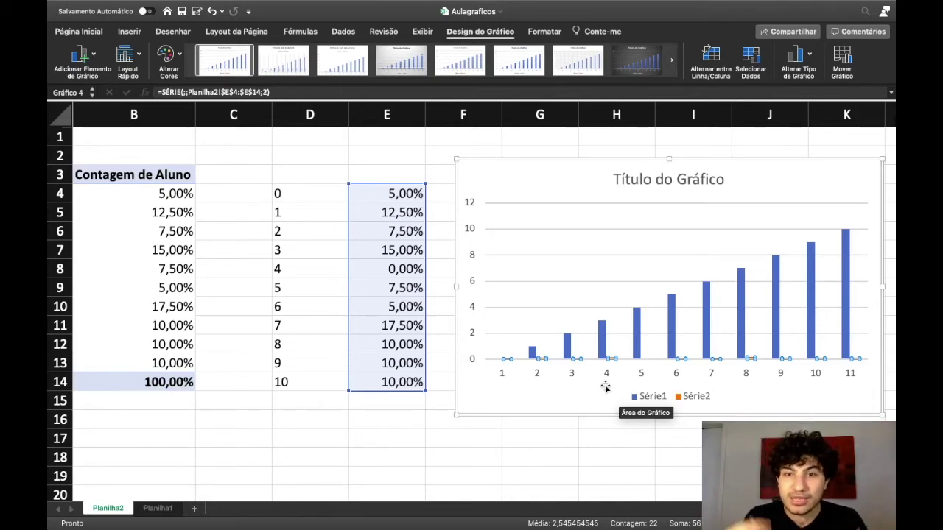
{"action": "right_click", "coordinate": [531, 184]}
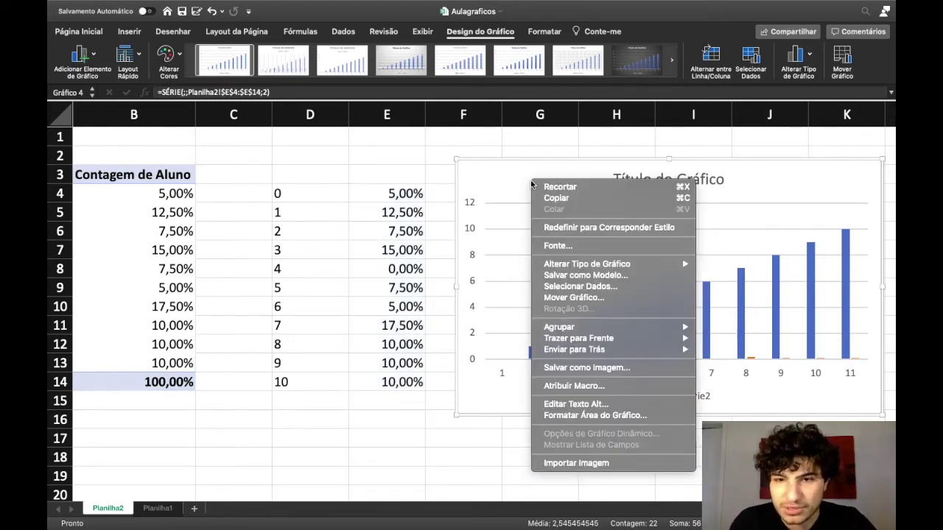
{"action": "left_click", "coordinate": [597, 288]}
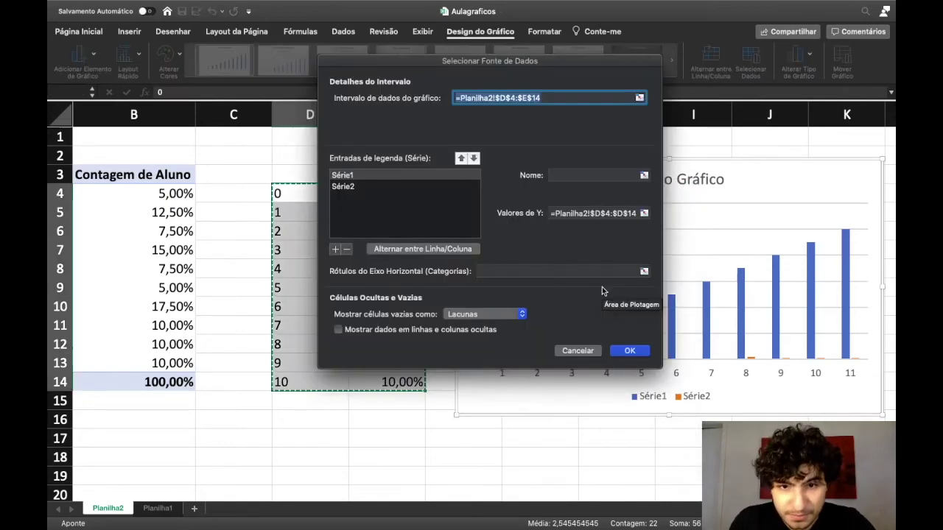
{"action": "left_click", "coordinate": [406, 175]}
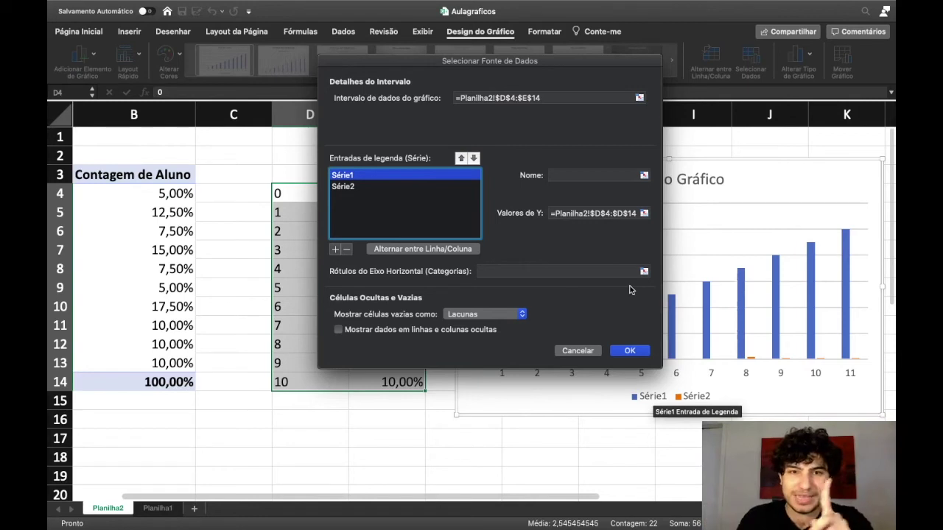
{"action": "left_click", "coordinate": [347, 249]}
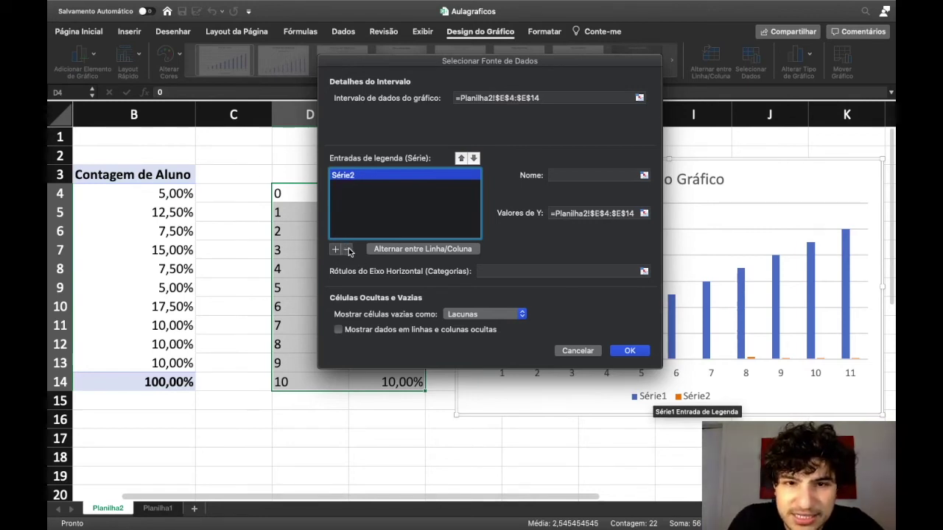
- Set the remaining series' Y values to E4:E14 and its horizontal axis category labels to D4:D14
{"action": "left_click", "coordinate": [603, 213]}
{"action": "left_click", "coordinate": [644, 213]}
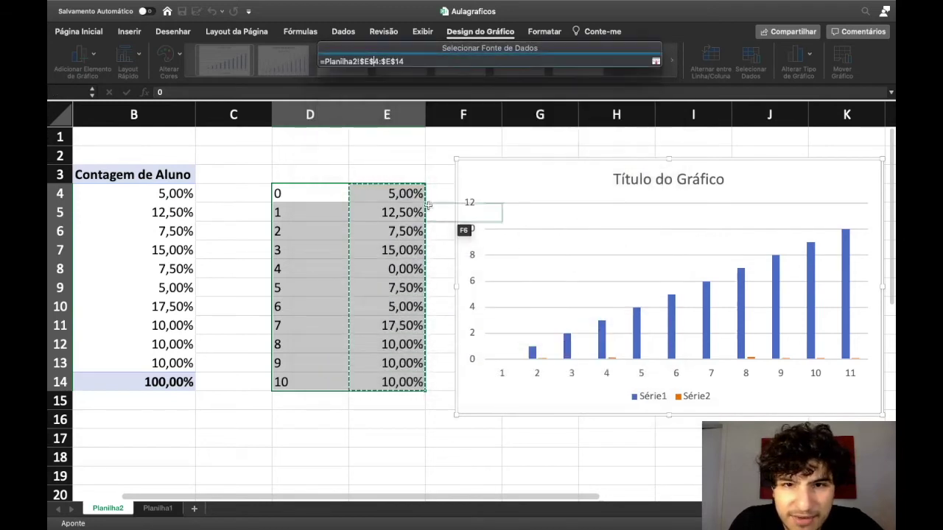
{"action": "triple_click", "coordinate": [423, 63]}
{"action": "key", "text": "BackSpace"}
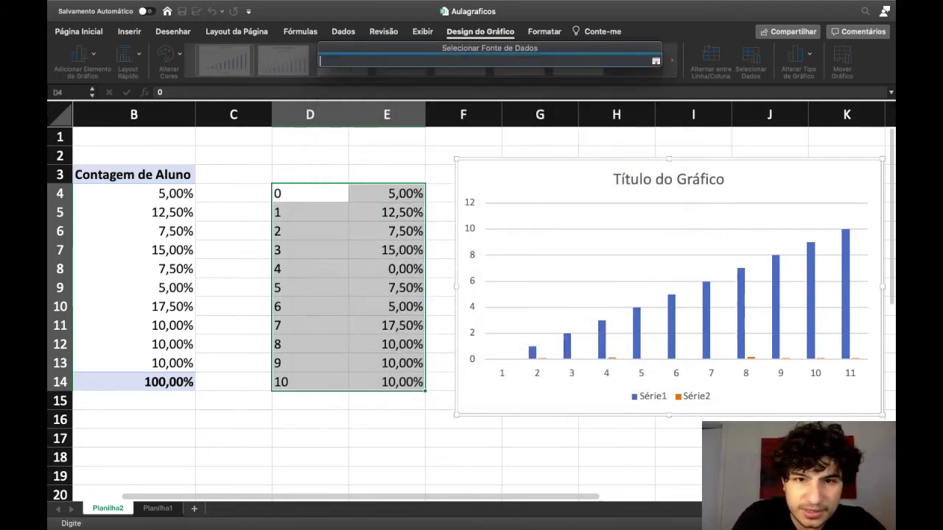
{"action": "left_click_drag", "start_coordinate": [420, 193], "coordinate": [415, 380]}
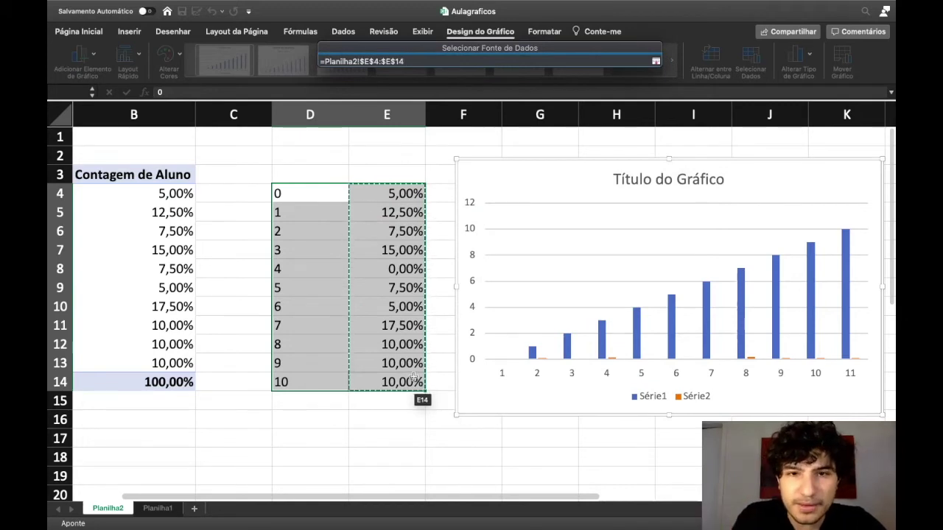
{"action": "key", "text": "Return"}
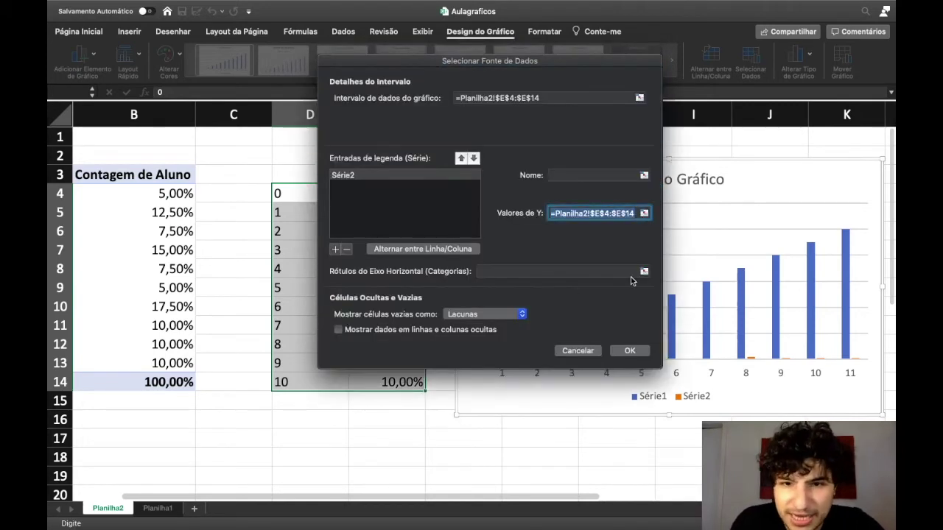
{"action": "left_click", "coordinate": [643, 272]}
{"action": "left_click_drag", "start_coordinate": [324, 195], "coordinate": [321, 377]}
{"action": "key", "text": "Return"}
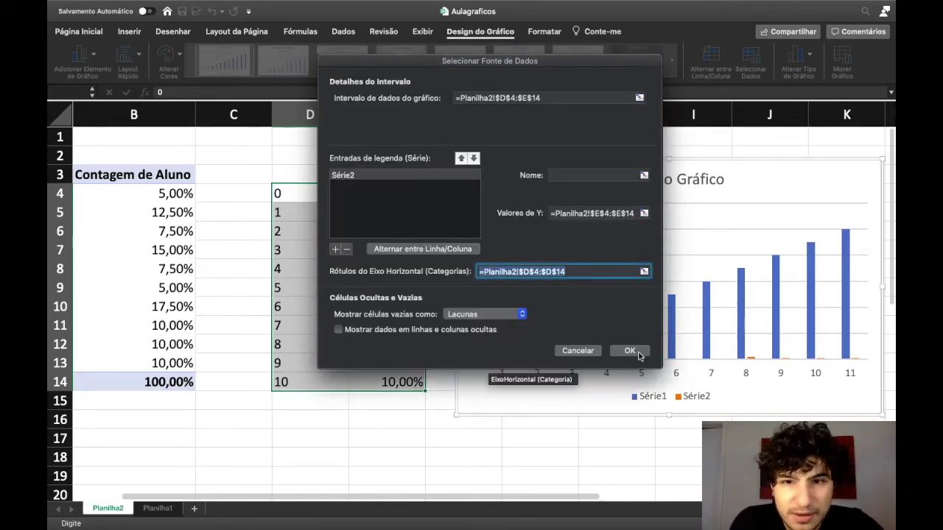
- Name the series "Histograma Notas" and apply the data source changes to the chart
{"action": "left_click", "coordinate": [587, 173]}
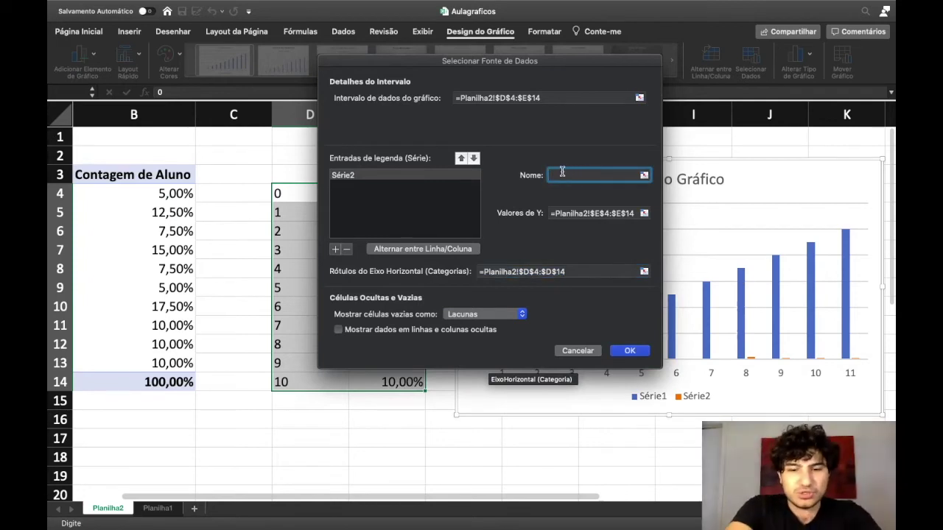
{"action": "type", "text": "Histograma Notas"}
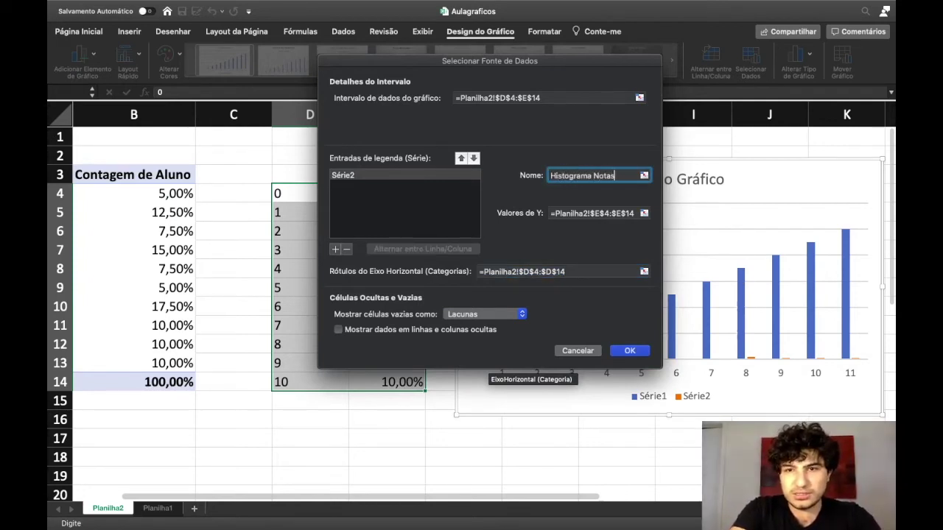
{"action": "key", "text": "Return"}
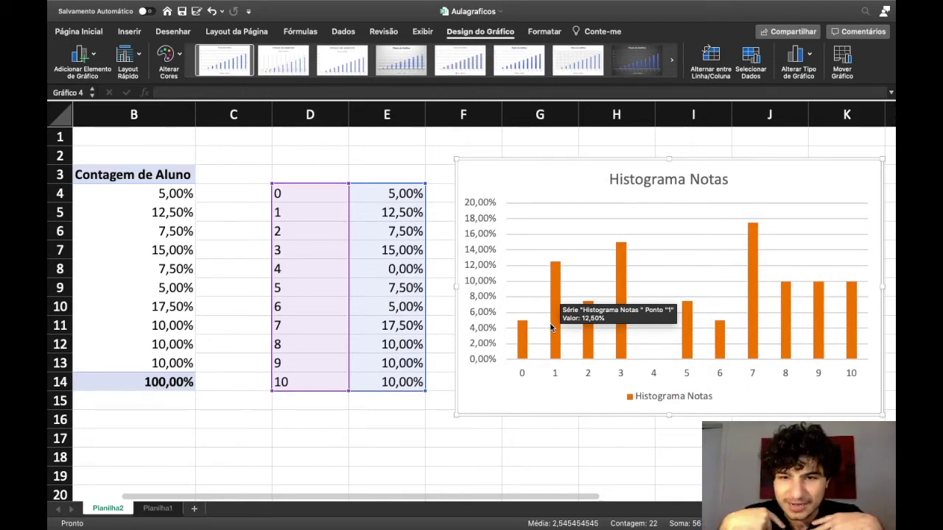
{"action": "left_click", "coordinate": [524, 339]}
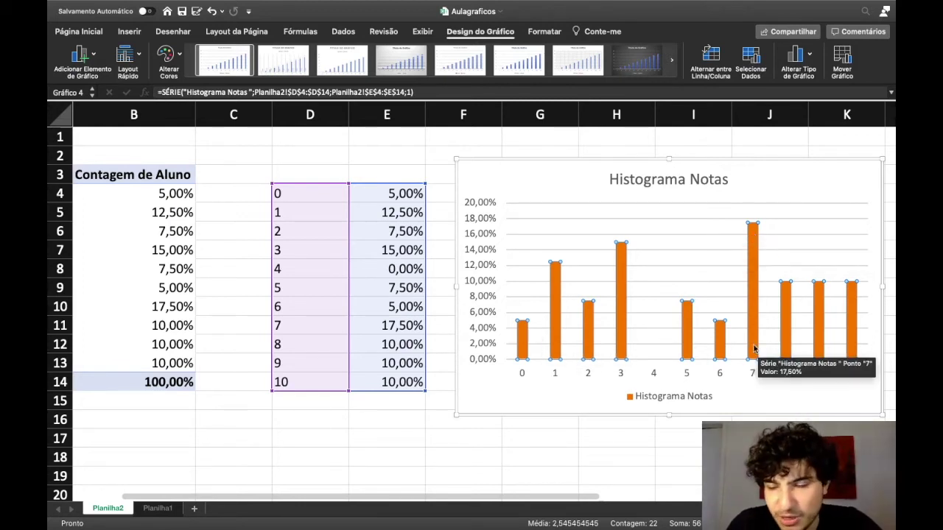
{"action": "left_click", "coordinate": [766, 392]}
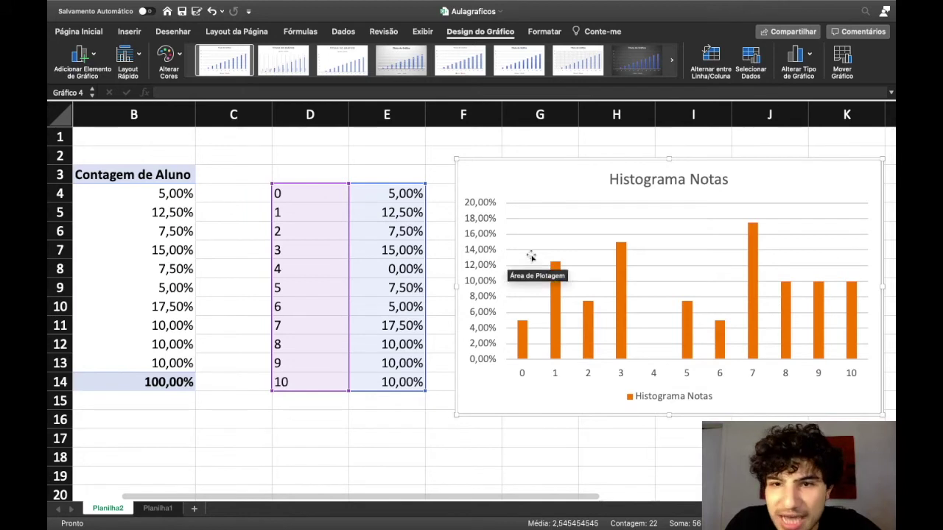
{"action": "right_click", "coordinate": [526, 185]}
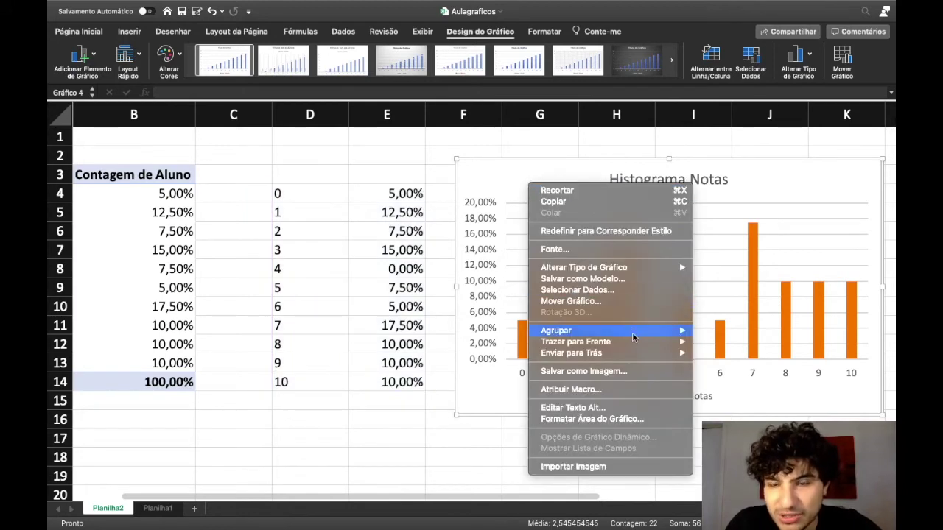
{"action": "left_click", "coordinate": [514, 184]}
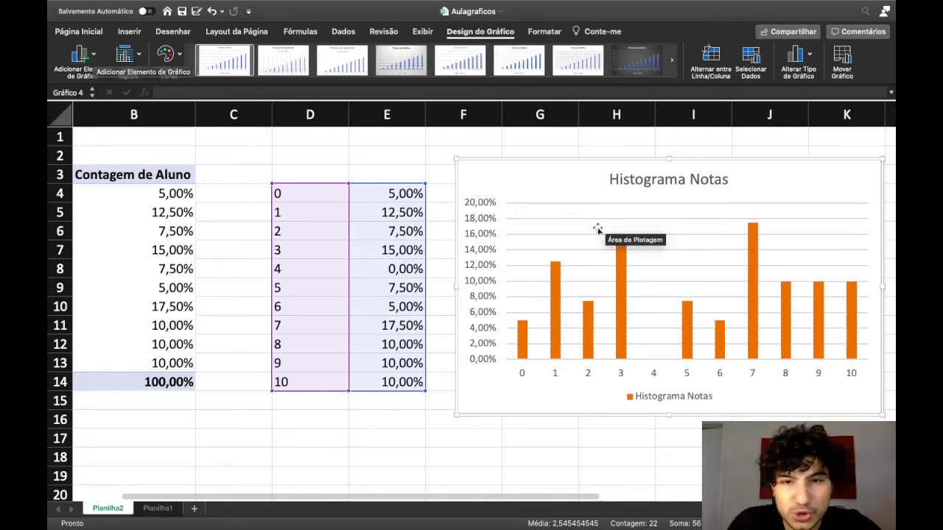
- Add a primary horizontal axis title to the chart and set its text to "Nota da Prova"
{"action": "left_click", "coordinate": [94, 59]}
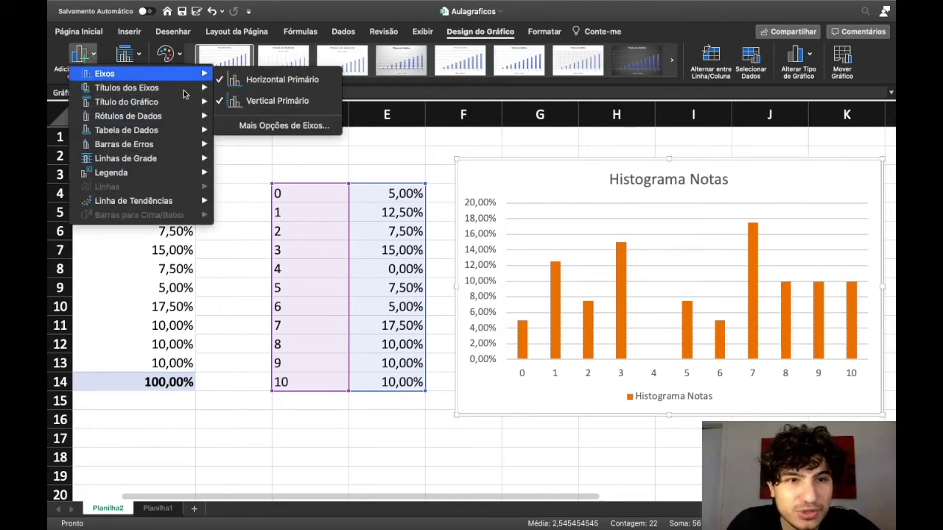
{"action": "mouse_move", "coordinate": [184, 87]}
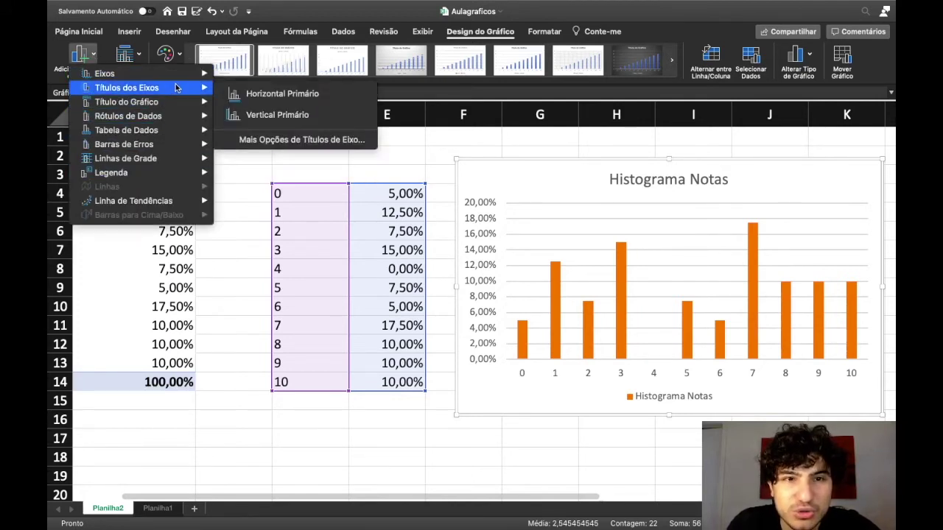
{"action": "left_click", "coordinate": [268, 96]}
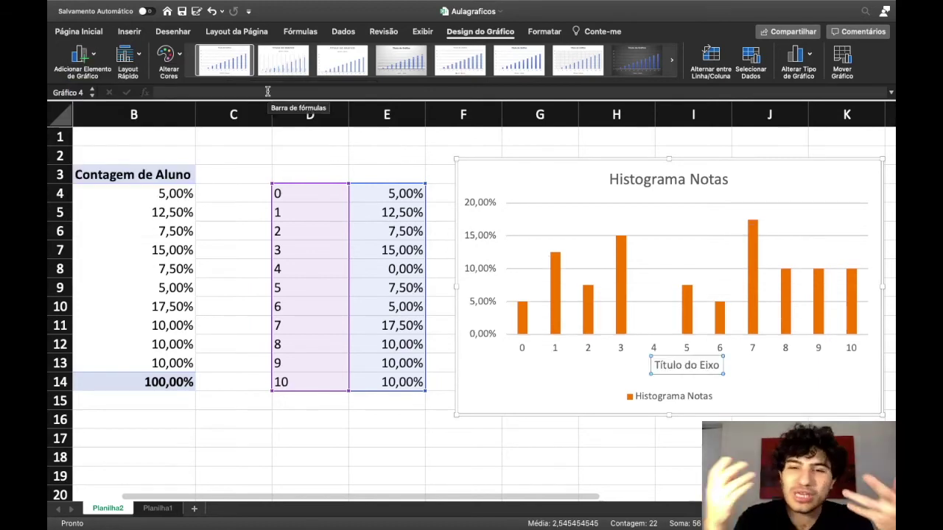
{"action": "triple_click", "coordinate": [703, 364]}
{"action": "type", "text": "Nota da Prova"}
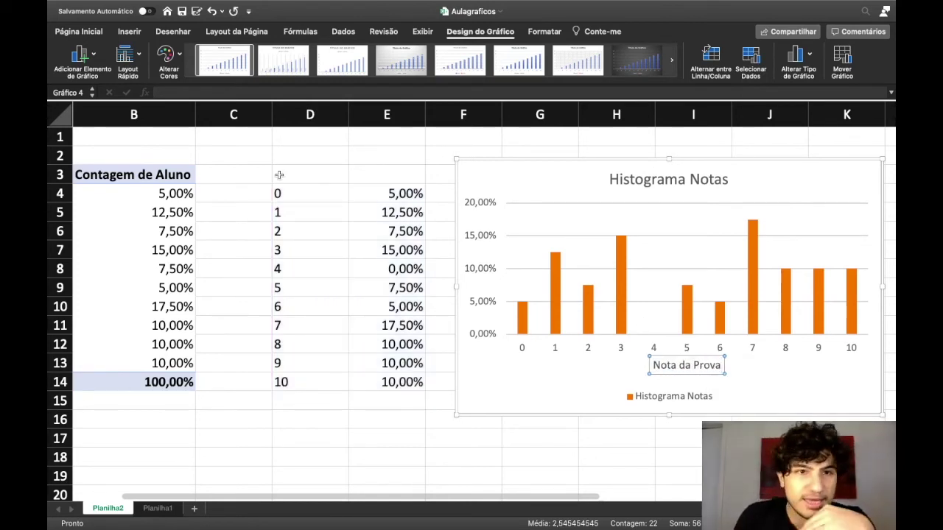
- Add a primary vertical axis title to the chart and set its text to "Freq. Percentual"
{"action": "left_click", "coordinate": [81, 56]}
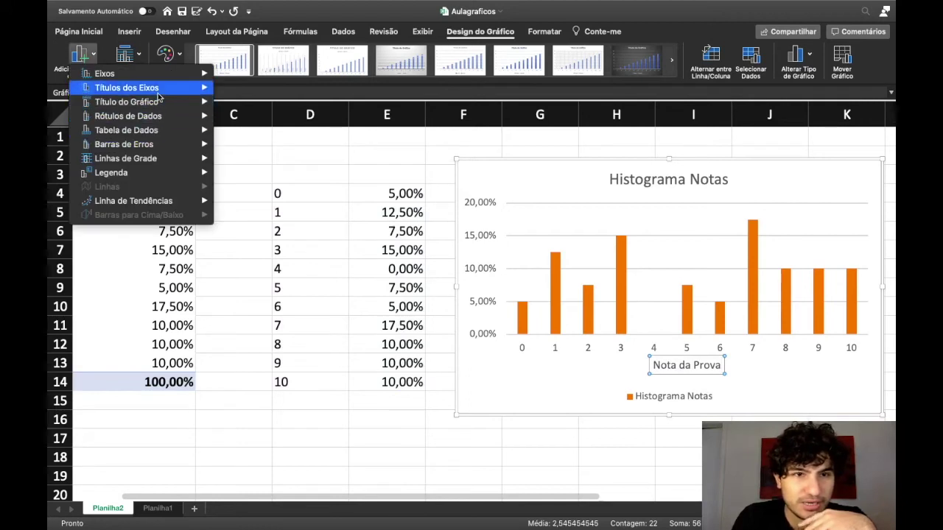
{"action": "mouse_move", "coordinate": [159, 89]}
{"action": "left_click", "coordinate": [273, 118]}
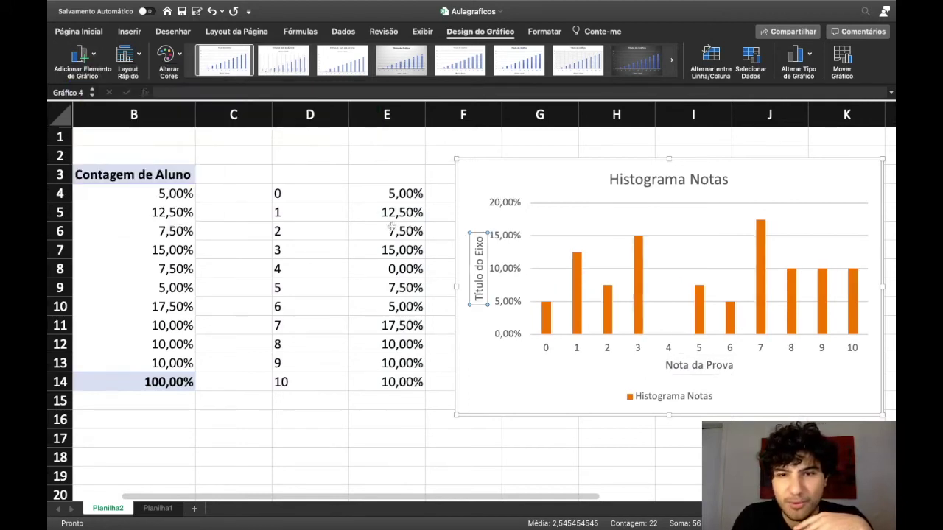
{"action": "triple_click", "coordinate": [480, 286]}
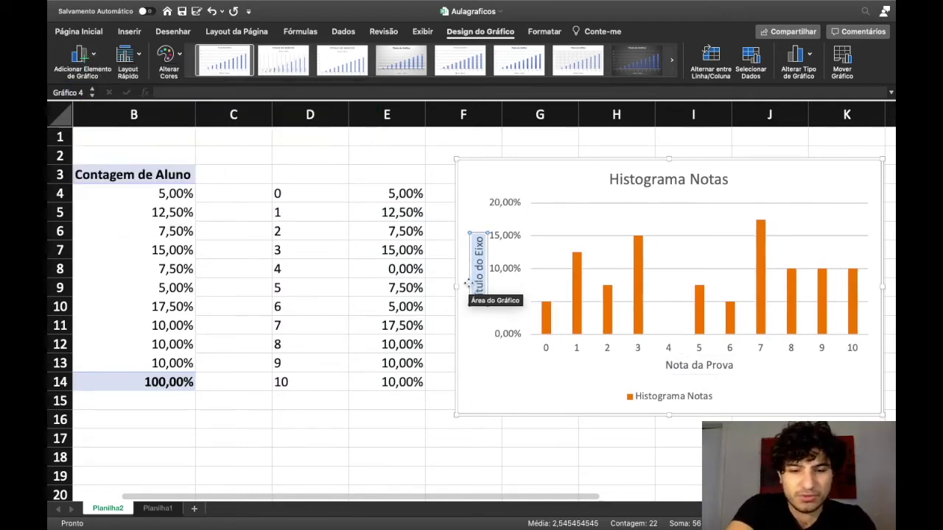
{"action": "type", "text": "Freq. Percentual"}
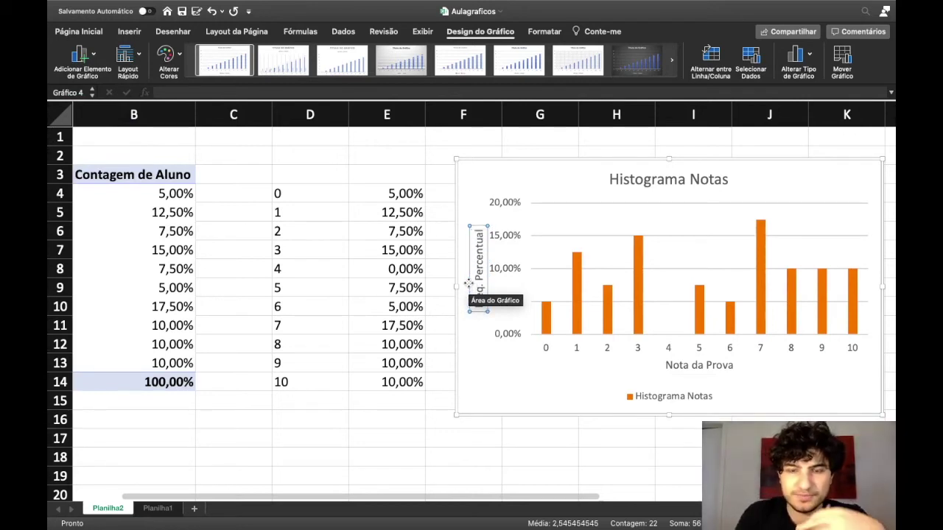
{"action": "left_click", "coordinate": [396, 435]}
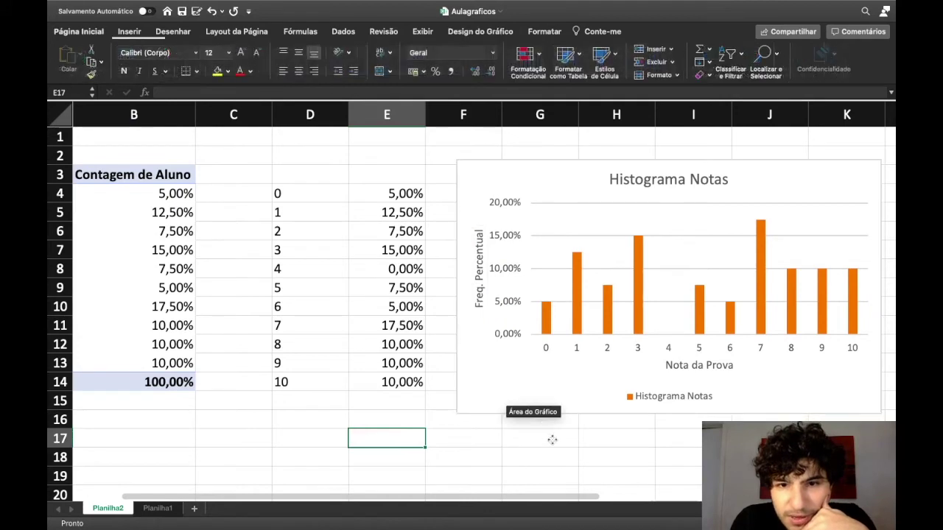
- Enlarge the histogram chart for viewing and shrink it back to span about columns G to K and rows 3 to 16
{"action": "left_click", "coordinate": [552, 440]}
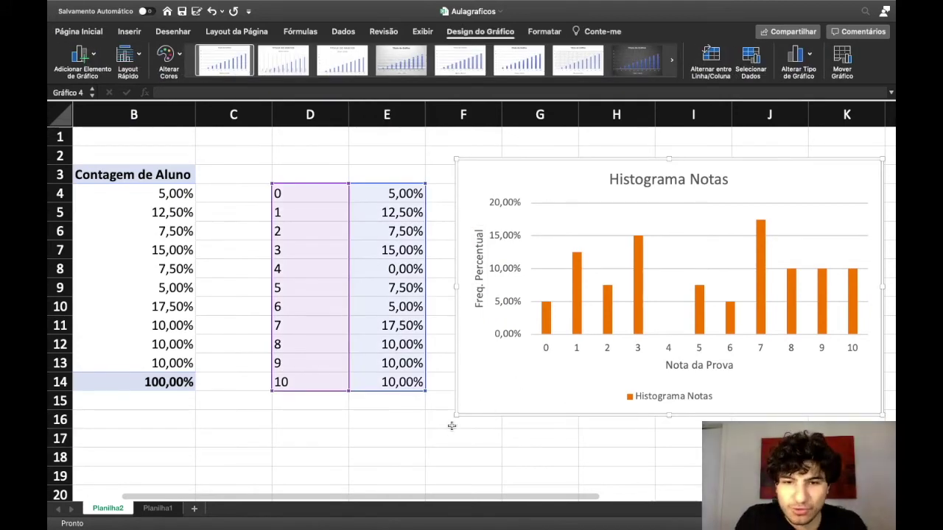
{"action": "left_click_drag", "start_coordinate": [456, 414], "coordinate": [209, 483]}
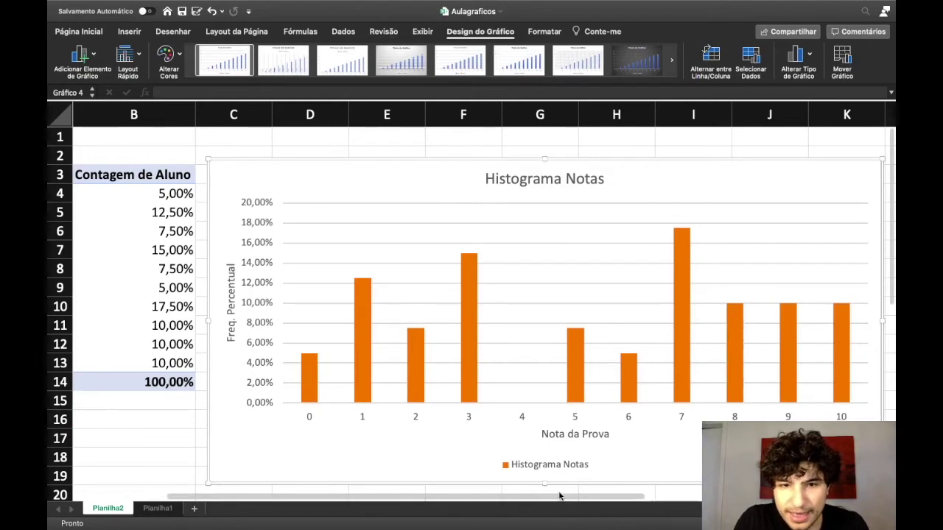
{"action": "scroll", "coordinate": [560, 496], "scroll_direction": "right", "scroll_amount": 3}
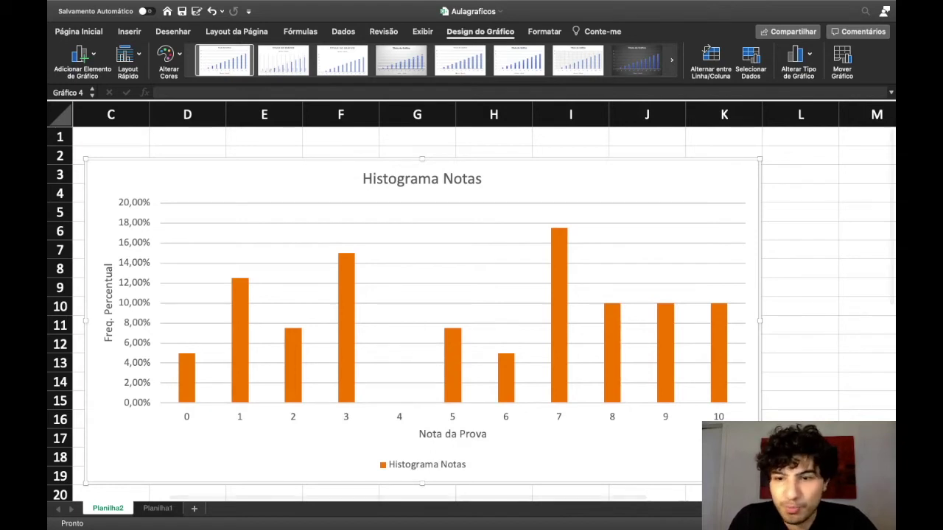
{"action": "left_click_drag", "start_coordinate": [83, 484], "coordinate": [395, 423]}
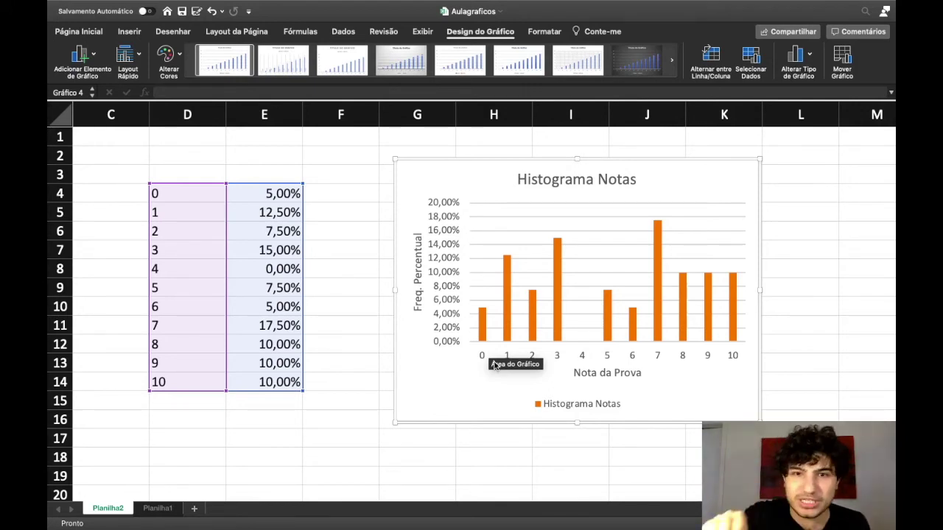
- Examine the grades in D4:D14 and their percentages in E4:E14 that the histogram is built from
{"action": "left_click_drag", "start_coordinate": [188, 197], "coordinate": [280, 381]}
{"action": "left_click", "coordinate": [188, 193]}
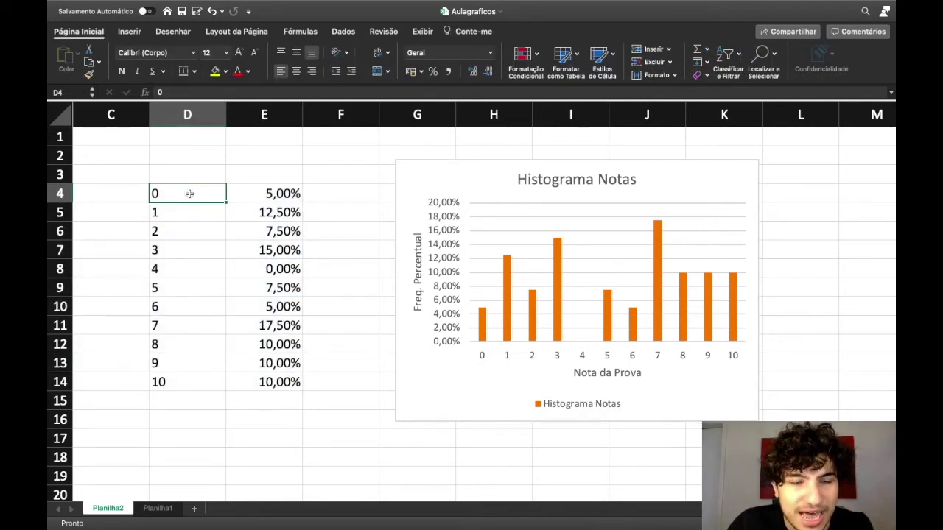
{"action": "left_click_drag", "start_coordinate": [182, 195], "coordinate": [221, 377]}
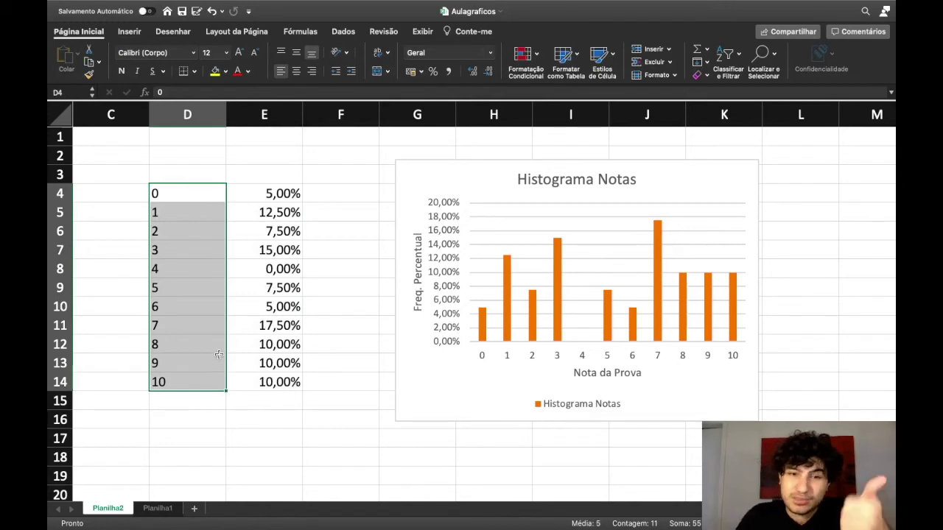
{"action": "left_click_drag", "start_coordinate": [274, 196], "coordinate": [286, 386]}
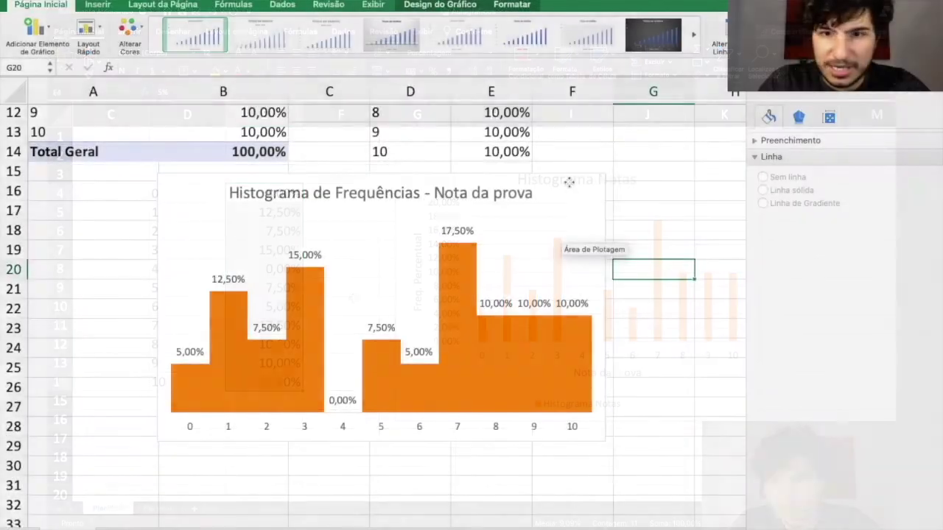
- Delete the "Histograma de Frequências - Nota da prova" chart and clear the helper table in D4:E14
{"action": "scroll", "coordinate": [623, 225], "scroll_direction": "up", "scroll_amount": 5}
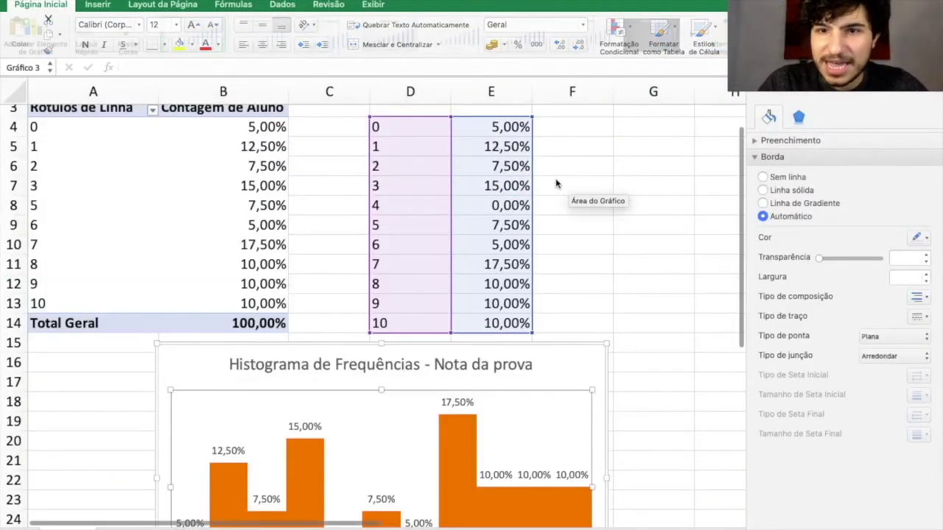
{"action": "left_click", "coordinate": [582, 371]}
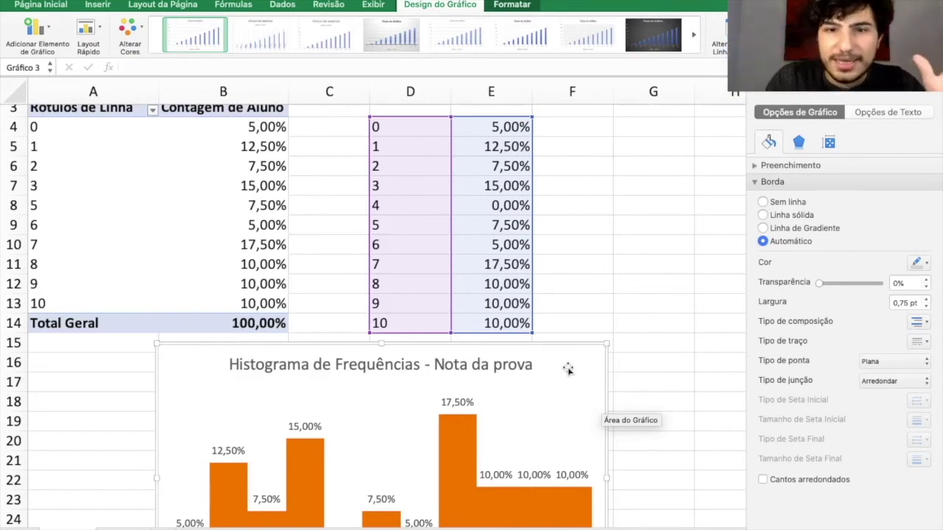
{"action": "scroll", "coordinate": [568, 369], "scroll_direction": "down", "scroll_amount": 2}
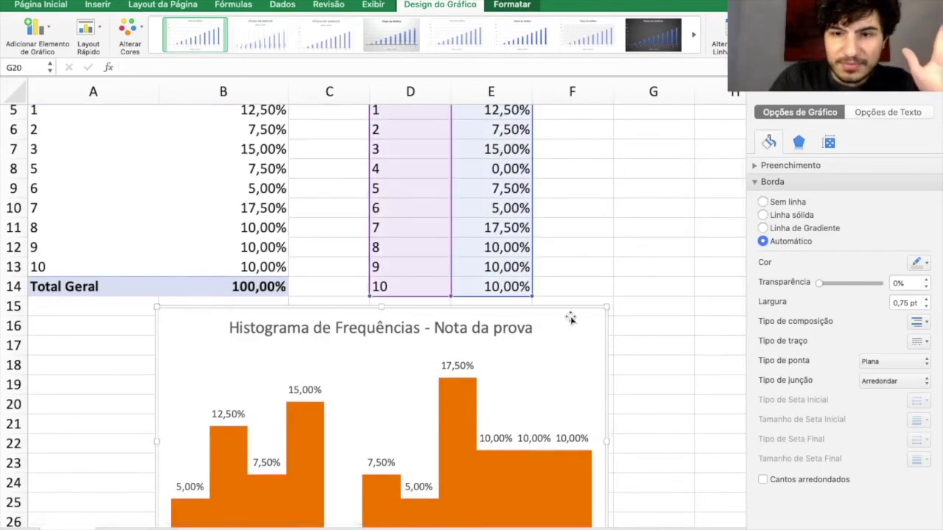
{"action": "key", "text": "Delete"}
{"action": "scroll", "coordinate": [444, 341], "scroll_direction": "up", "scroll_amount": 4}
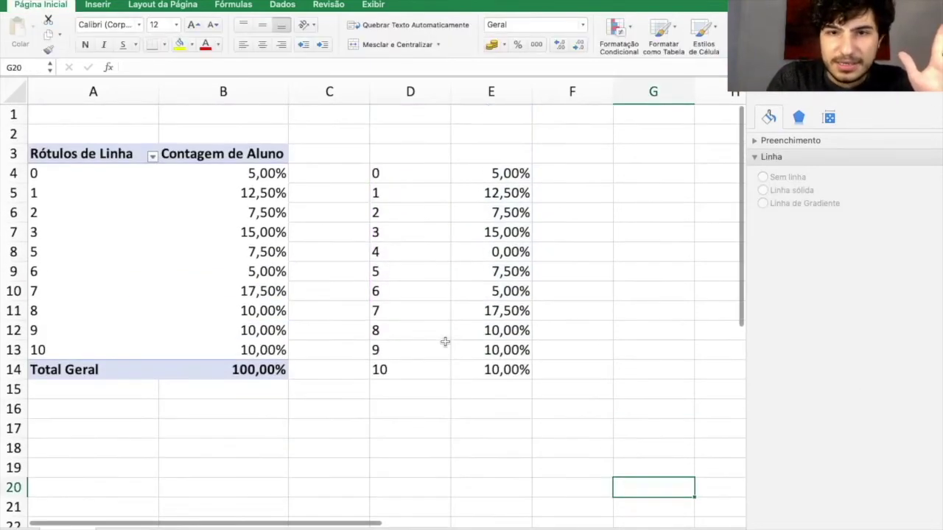
{"action": "left_click_drag", "start_coordinate": [412, 174], "coordinate": [486, 372]}
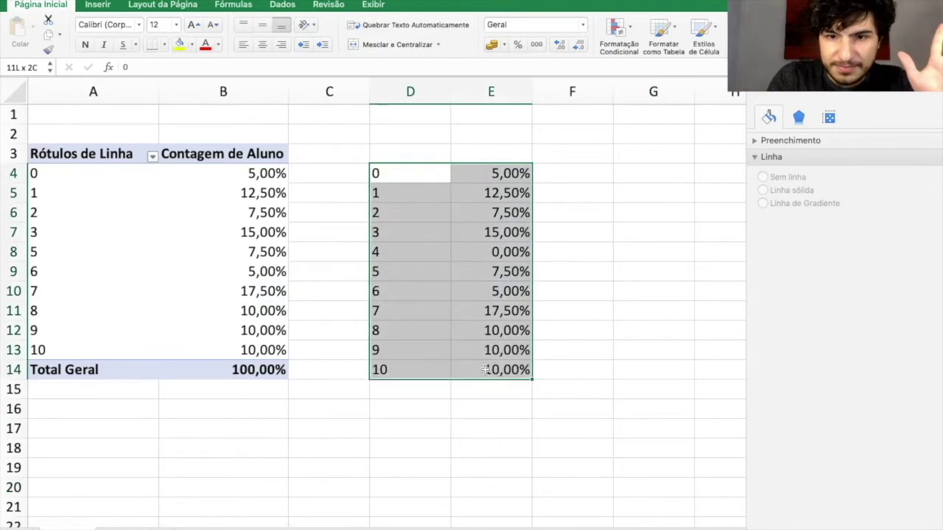
{"action": "key", "text": "Delete"}
- Replace the Nota field with Salário in the pivot table's rows
{"action": "left_click", "coordinate": [165, 244]}
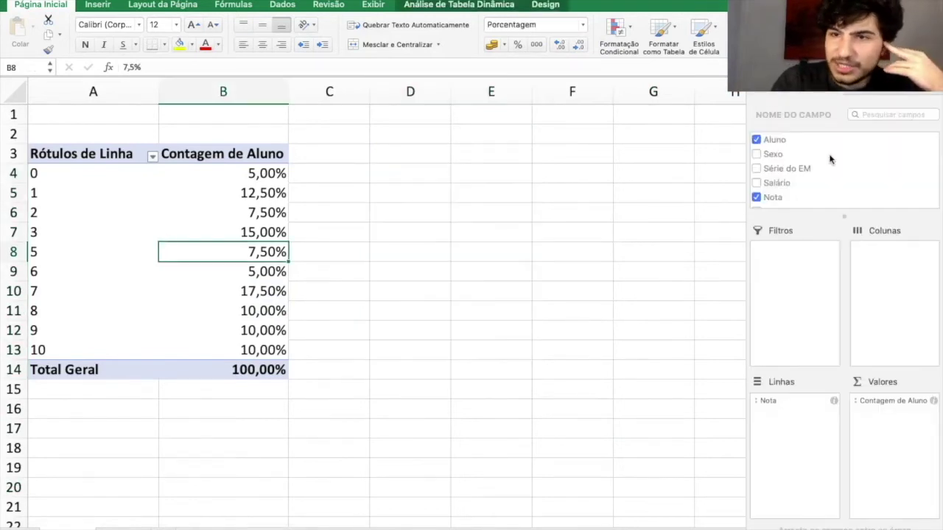
{"action": "left_click", "coordinate": [756, 197]}
{"action": "scroll", "coordinate": [756, 199], "scroll_direction": "down", "scroll_amount": 2}
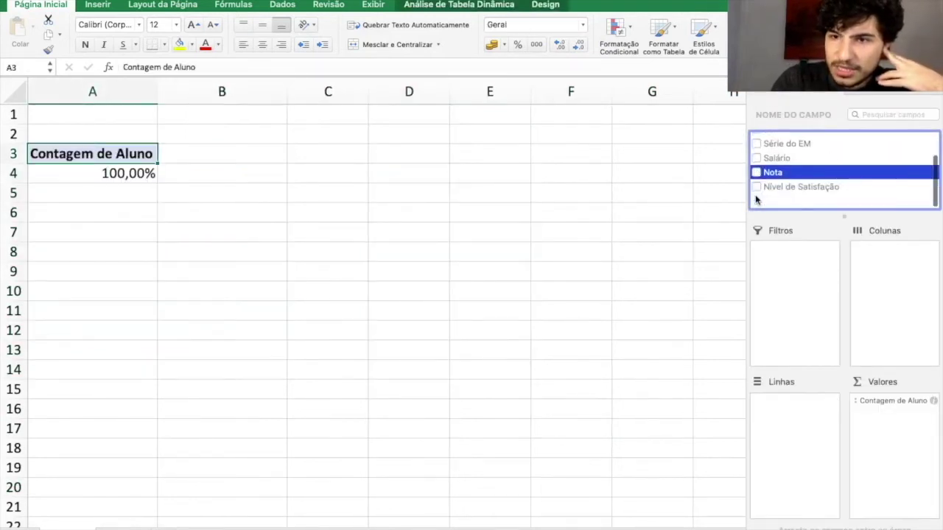
{"action": "left_click", "coordinate": [757, 172]}
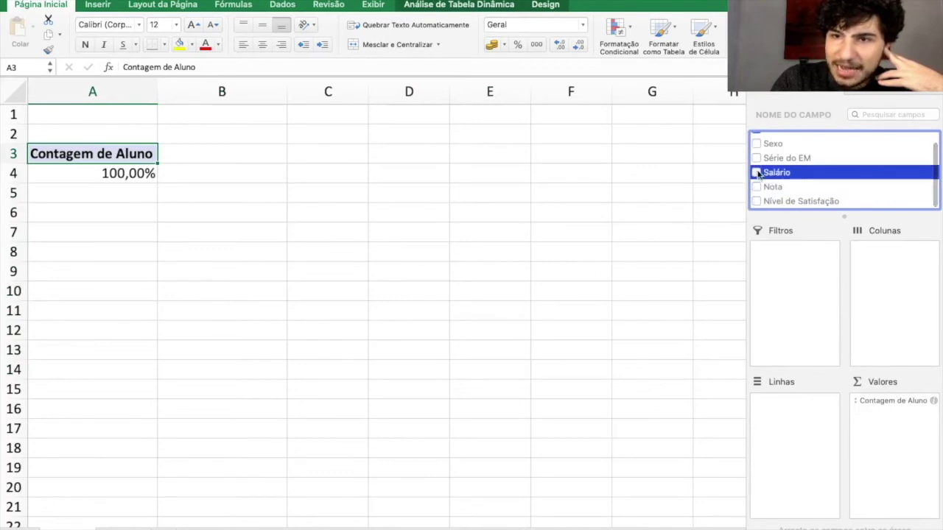
{"action": "left_click", "coordinate": [757, 172]}
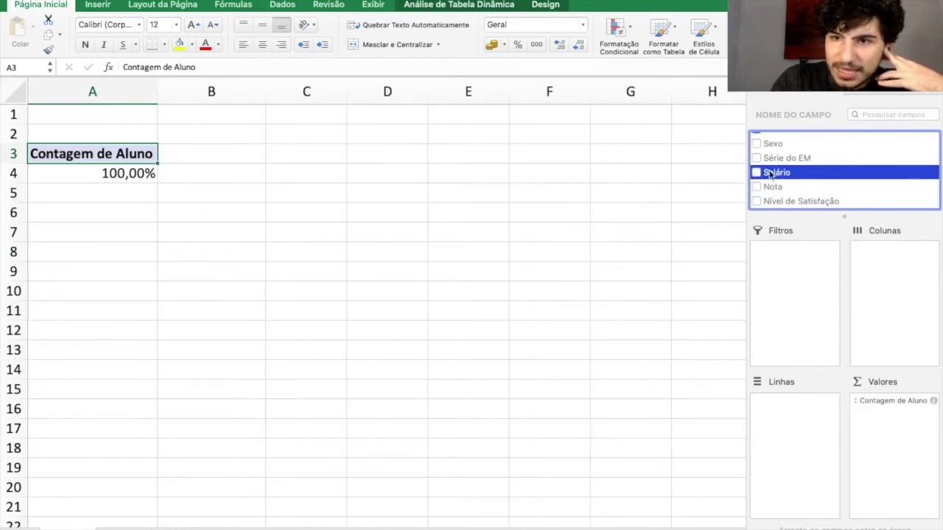
{"action": "left_click_drag", "start_coordinate": [778, 174], "coordinate": [806, 437]}
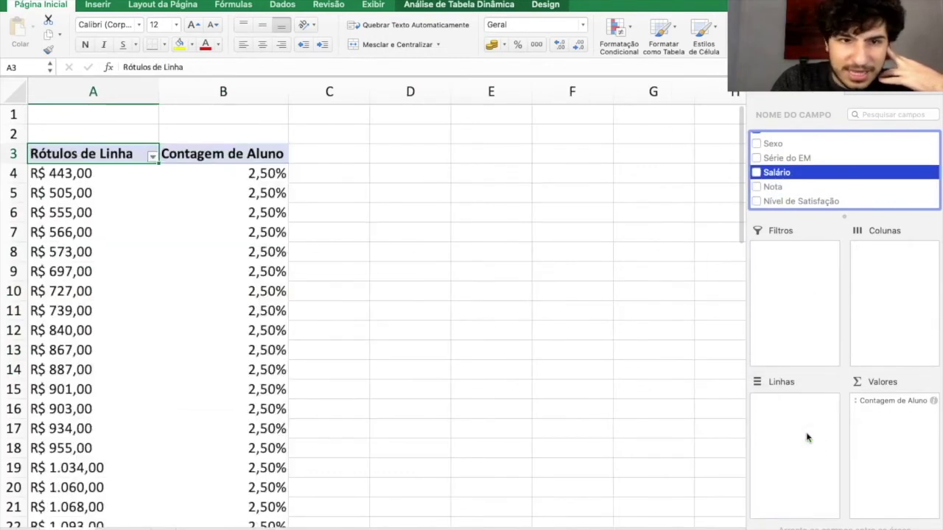
- Examine the individual salary rows of the pivot table and their student percentages down to Total Geral
{"action": "scroll", "coordinate": [440, 263], "scroll_direction": "down", "scroll_amount": 13}
{"action": "scroll", "coordinate": [441, 264], "scroll_direction": "up", "scroll_amount": 13}
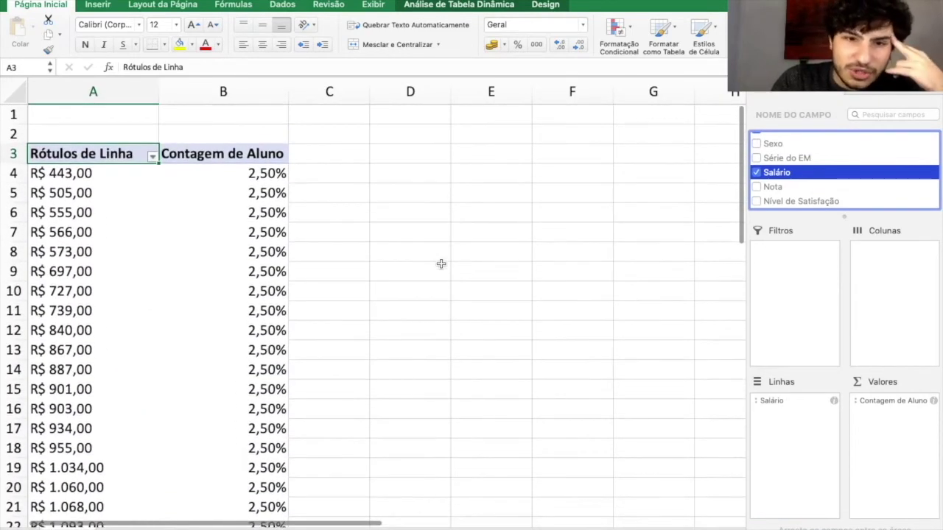
{"action": "scroll", "coordinate": [440, 263], "scroll_direction": "down", "scroll_amount": 5}
{"action": "scroll", "coordinate": [440, 264], "scroll_direction": "down", "scroll_amount": 4}
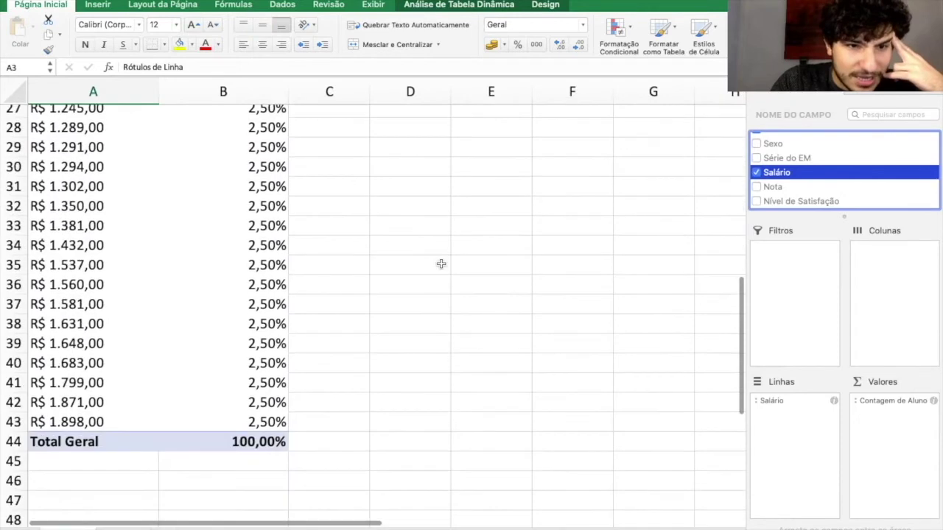
{"action": "scroll", "coordinate": [441, 264], "scroll_direction": "up", "scroll_amount": 9}
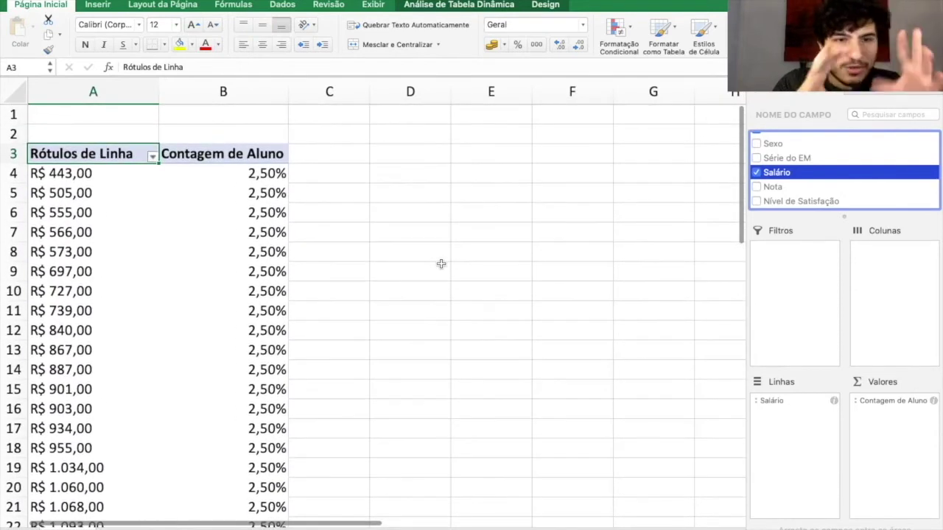
{"action": "scroll", "coordinate": [440, 263], "scroll_direction": "down", "scroll_amount": 1}
{"action": "scroll", "coordinate": [440, 264], "scroll_direction": "down", "scroll_amount": 10}
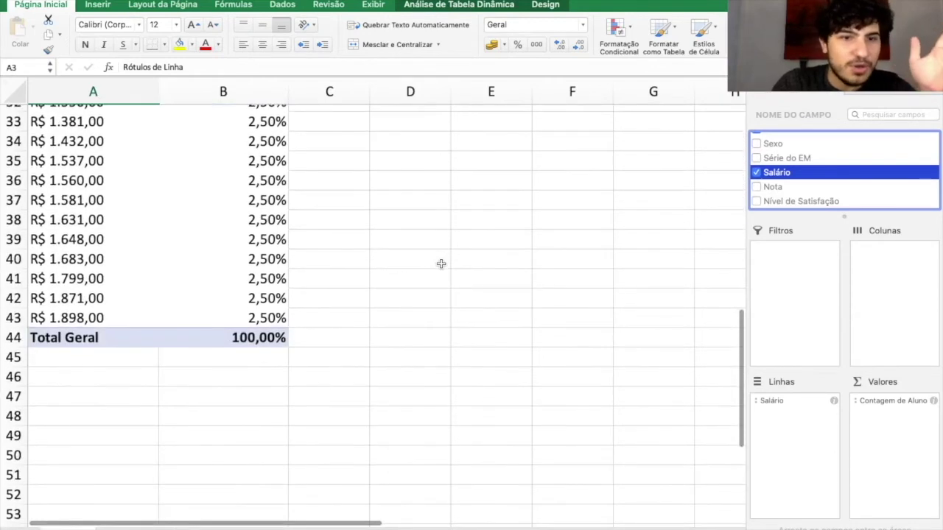
{"action": "scroll", "coordinate": [441, 264], "scroll_direction": "up", "scroll_amount": 11}
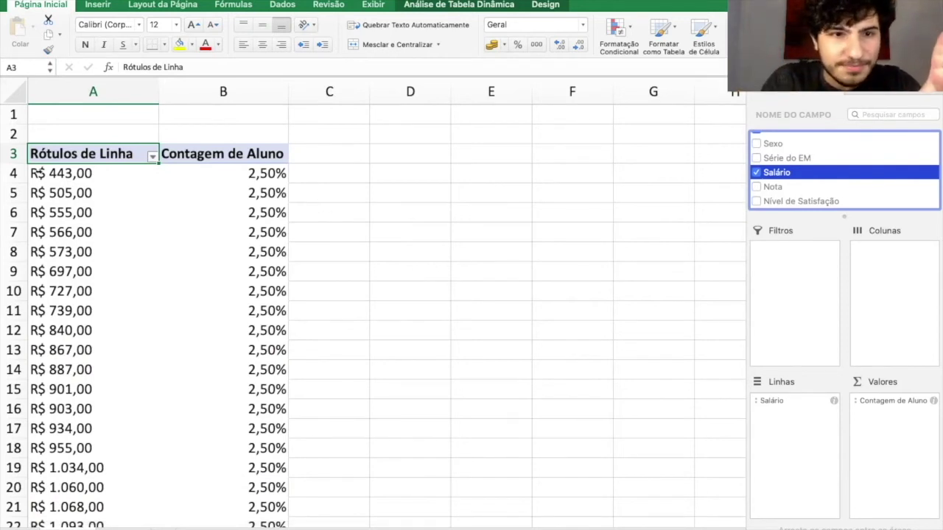
- Group the salary rows from R$ 443,00 to R$ 573,00 in the pivot table and collapse the group
{"action": "left_click", "coordinate": [87, 173]}
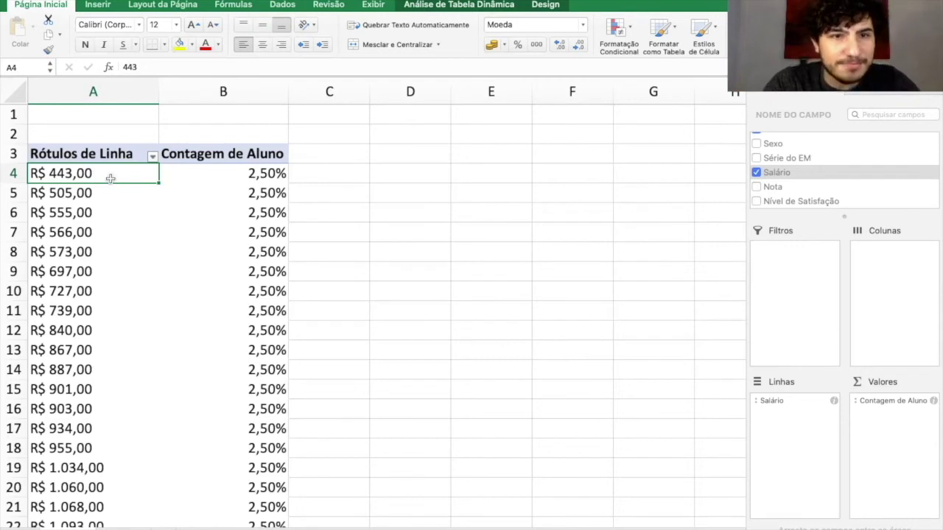
{"action": "left_click_drag", "start_coordinate": [110, 177], "coordinate": [120, 252]}
{"action": "right_click", "coordinate": [121, 251]}
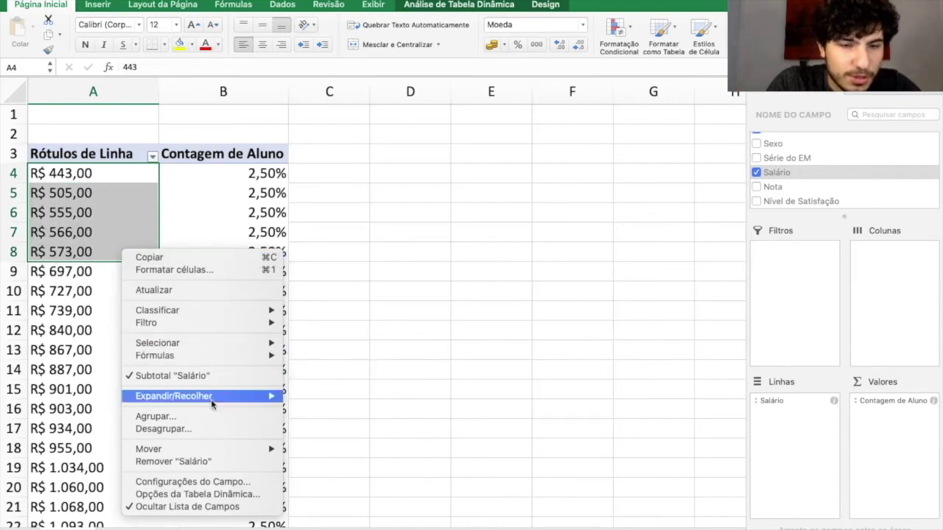
{"action": "left_click", "coordinate": [191, 417]}
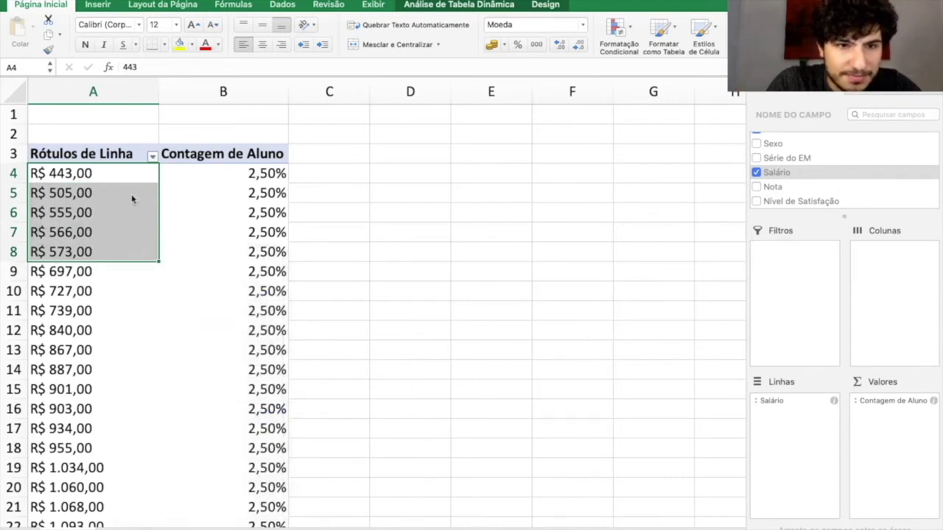
{"action": "left_click", "coordinate": [37, 174]}
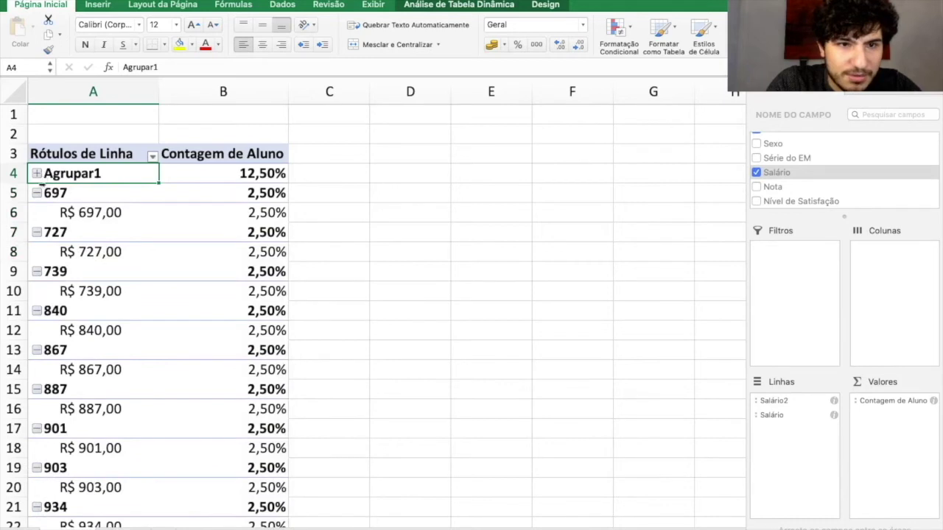
- Group the salary rows from R$ 697,00 to R$ 739,00 into a second pivot table group
{"action": "left_click", "coordinate": [73, 193]}
{"action": "left_click", "coordinate": [74, 196]}
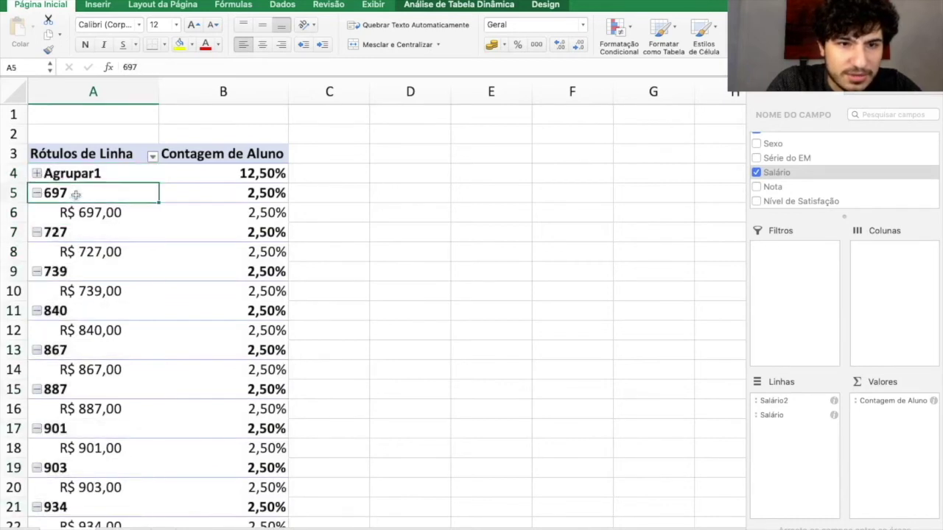
{"action": "left_click_drag", "start_coordinate": [83, 193], "coordinate": [85, 287]}
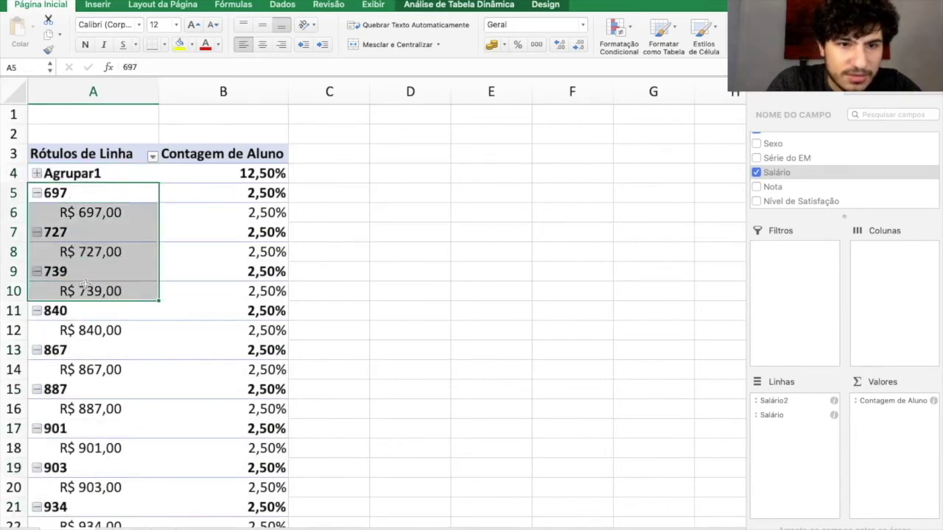
{"action": "right_click", "coordinate": [85, 285]}
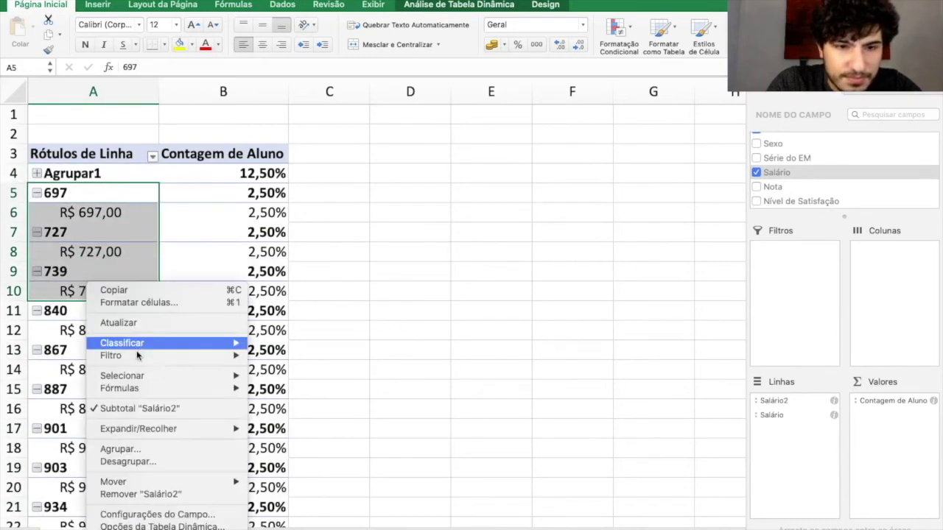
{"action": "left_click", "coordinate": [132, 449]}
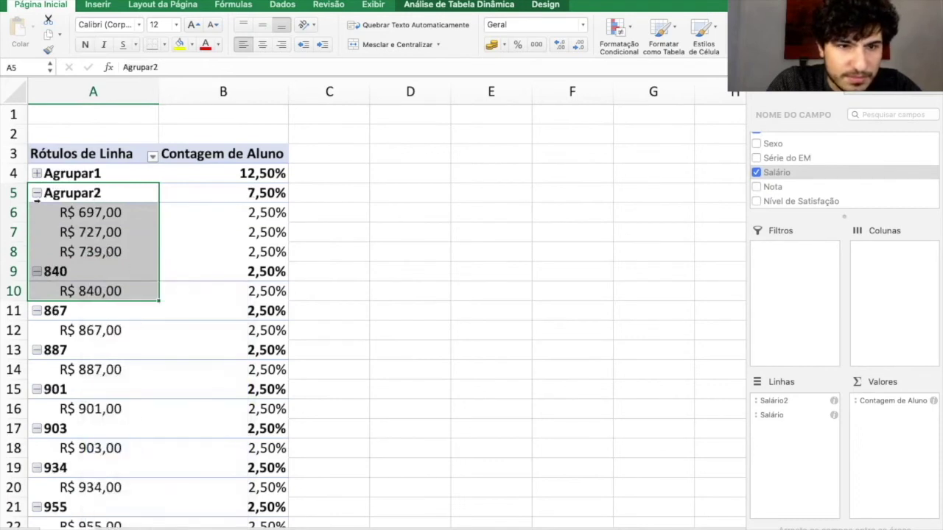
- Collapse the second salary group, and group the rows from R$ 840,00 to R$ 955,00 into a third collapsed group
{"action": "left_click", "coordinate": [37, 193]}
{"action": "left_click_drag", "start_coordinate": [92, 215], "coordinate": [89, 462]}
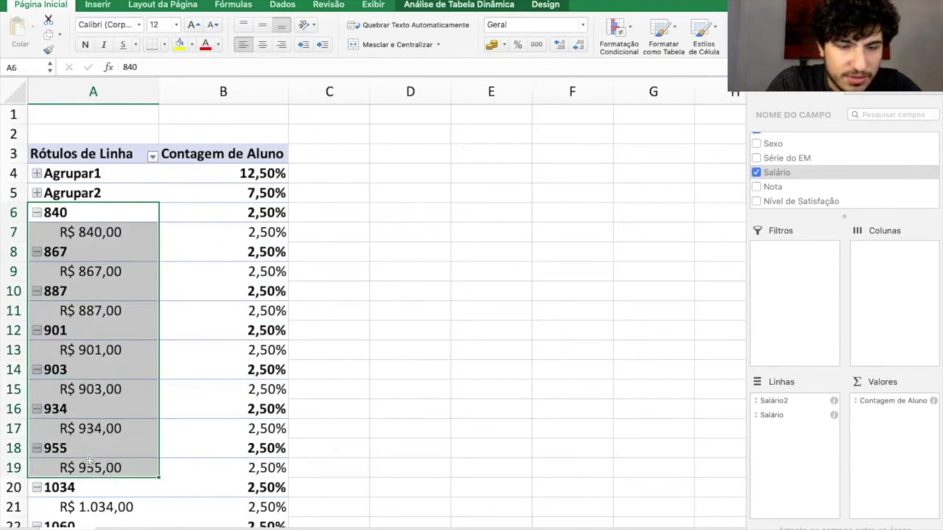
{"action": "right_click", "coordinate": [89, 462]}
{"action": "left_click", "coordinate": [133, 456]}
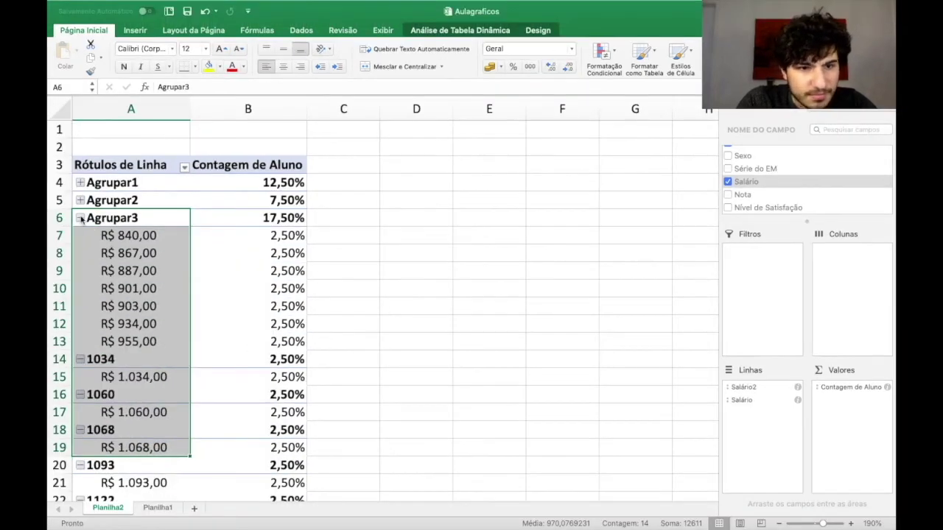
{"action": "left_click", "coordinate": [37, 212]}
- Group the salary rows from R$ 1.034,00 to R$ 1.157,00 in the pivot table and collapse the group
{"action": "left_click_drag", "start_coordinate": [130, 234], "coordinate": [140, 472]}
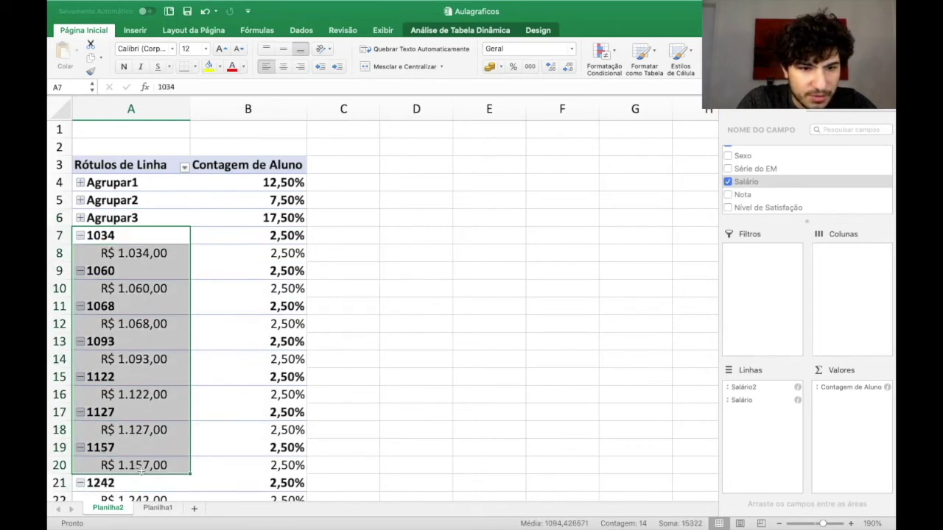
{"action": "right_click", "coordinate": [140, 471]}
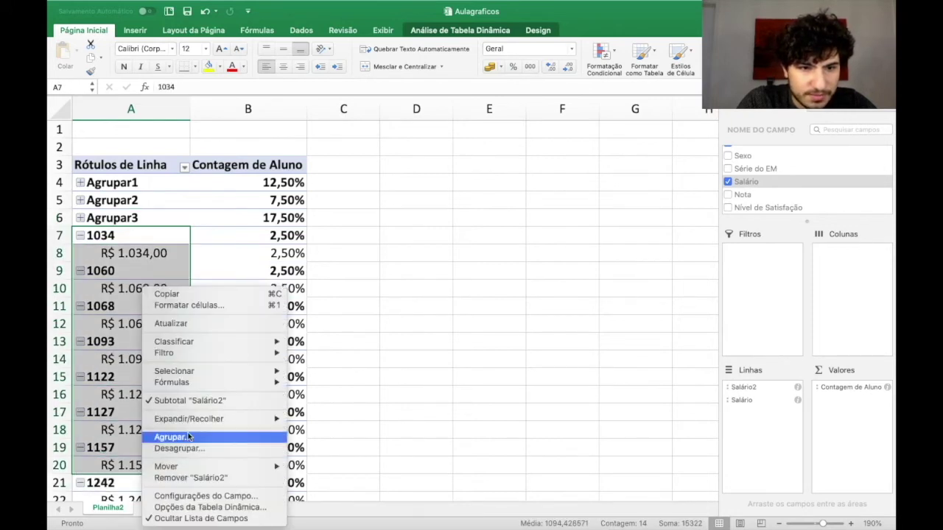
{"action": "left_click", "coordinate": [189, 438]}
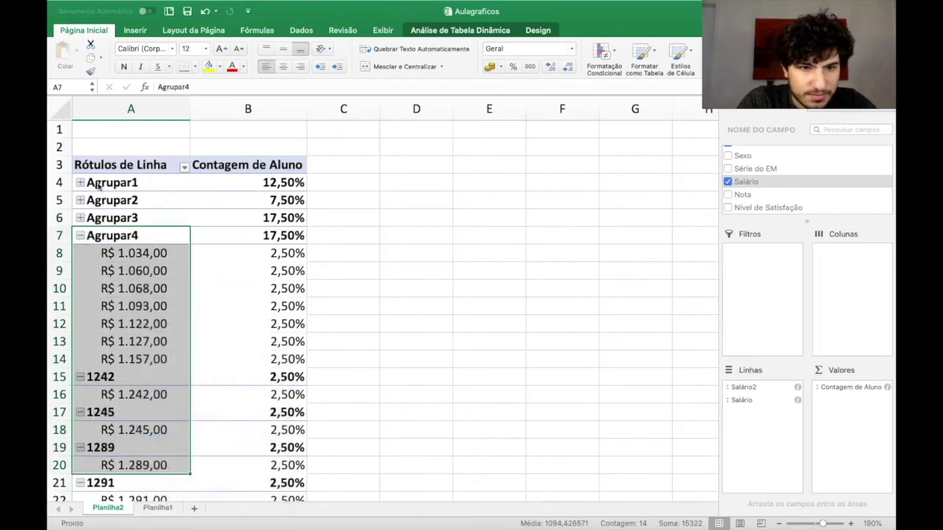
{"action": "left_click", "coordinate": [80, 236]}
- Group the salary rows from R$ 1.242,00 to R$ 1.381,00 in the pivot table and collapse the group
{"action": "scroll", "coordinate": [104, 197], "scroll_direction": "down", "scroll_amount": 3}
{"action": "left_click_drag", "start_coordinate": [127, 190], "coordinate": [150, 455]}
{"action": "right_click", "coordinate": [150, 454]}
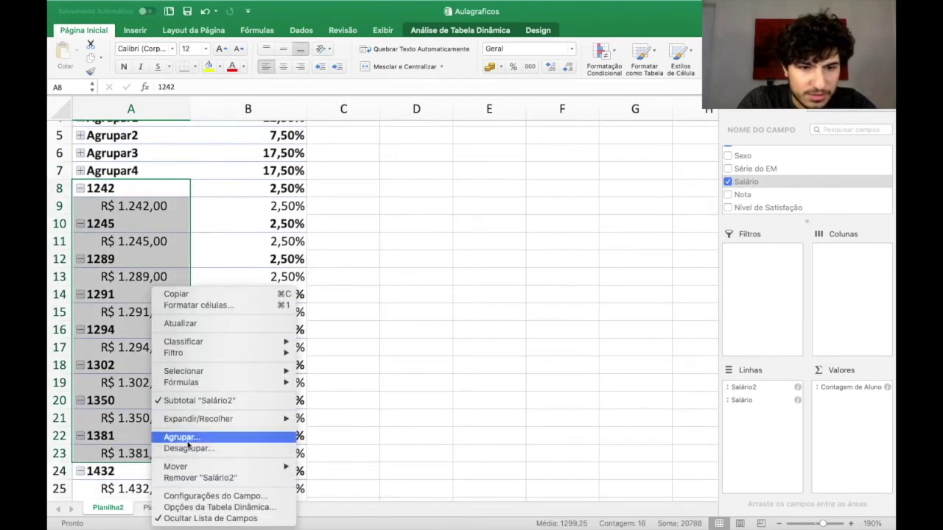
{"action": "left_click", "coordinate": [191, 438]}
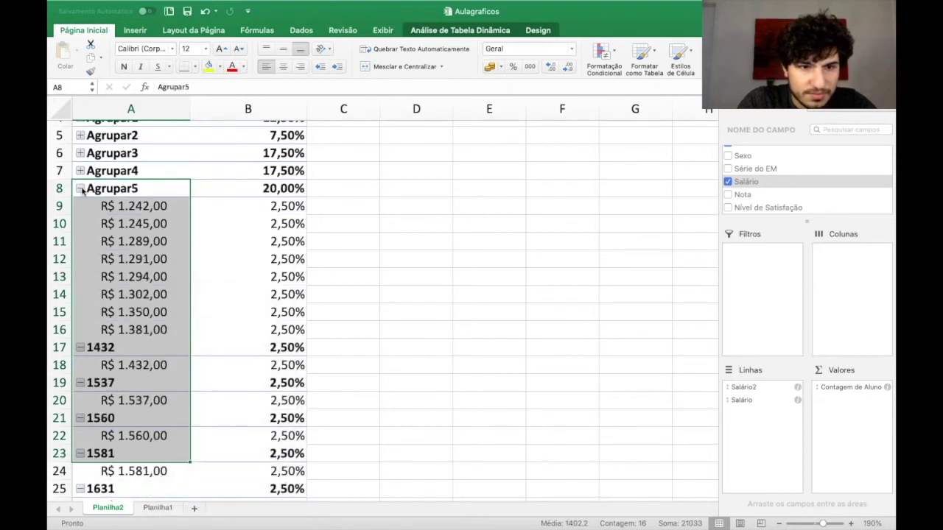
{"action": "left_click", "coordinate": [80, 188]}
- Group the salary rows from R$ 1.432,00 to R$ 1.581,00 in the pivot table and collapse the group
{"action": "scroll", "coordinate": [130, 221], "scroll_direction": "down", "scroll_amount": 2}
{"action": "mouse_move", "coordinate": [134, 164]}
{"action": "left_mouse_down"}
{"action": "mouse_move", "coordinate": [131, 289]}
{"action": "mouse_move", "coordinate": [139, 163]}
{"action": "left_mouse_up"}
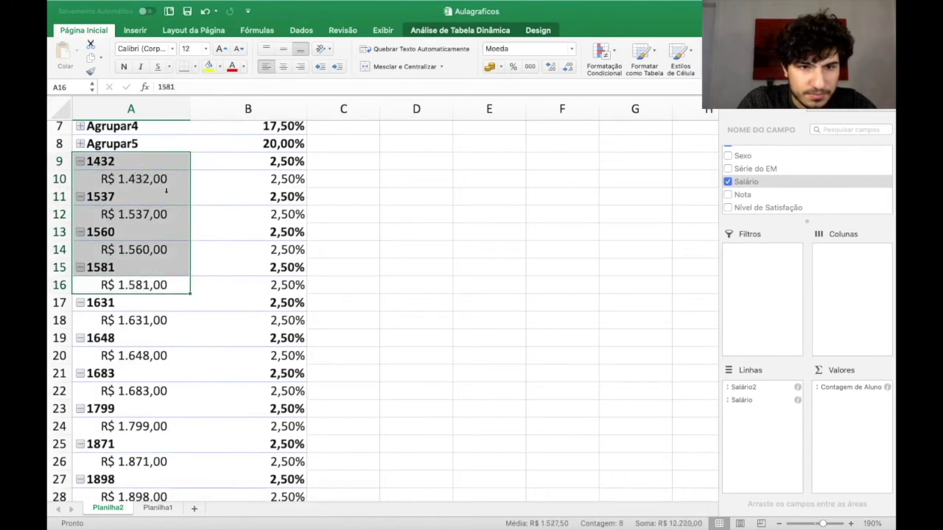
{"action": "right_click", "coordinate": [152, 158]}
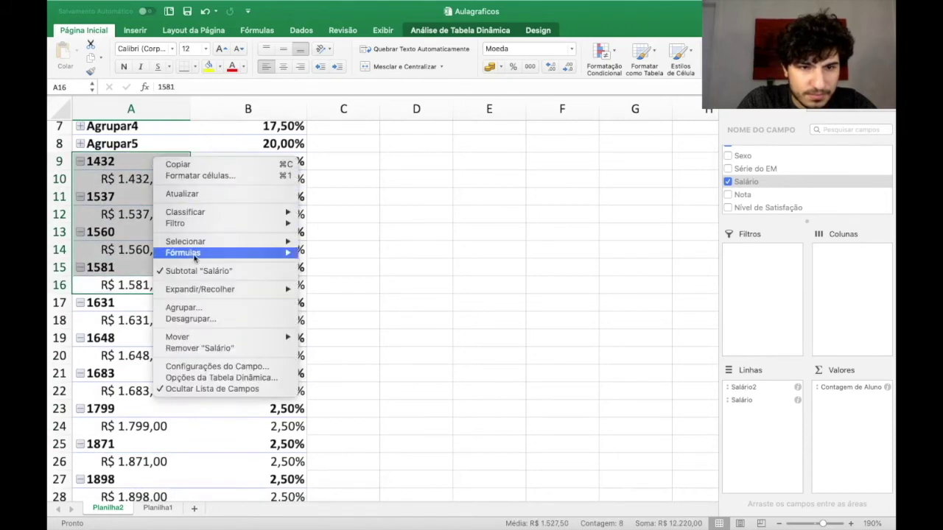
{"action": "left_click", "coordinate": [193, 306]}
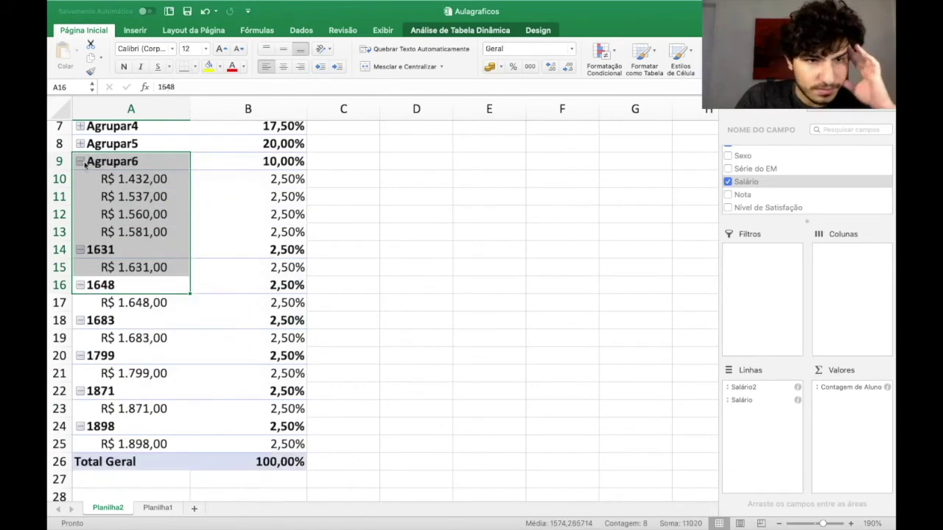
{"action": "double_click", "coordinate": [105, 163]}
- Group the salary rows from R$ 1.631,00 to R$ 1.799,00 in the pivot table and collapse the group
{"action": "left_click_drag", "start_coordinate": [155, 187], "coordinate": [142, 301]}
{"action": "right_click", "coordinate": [145, 307]}
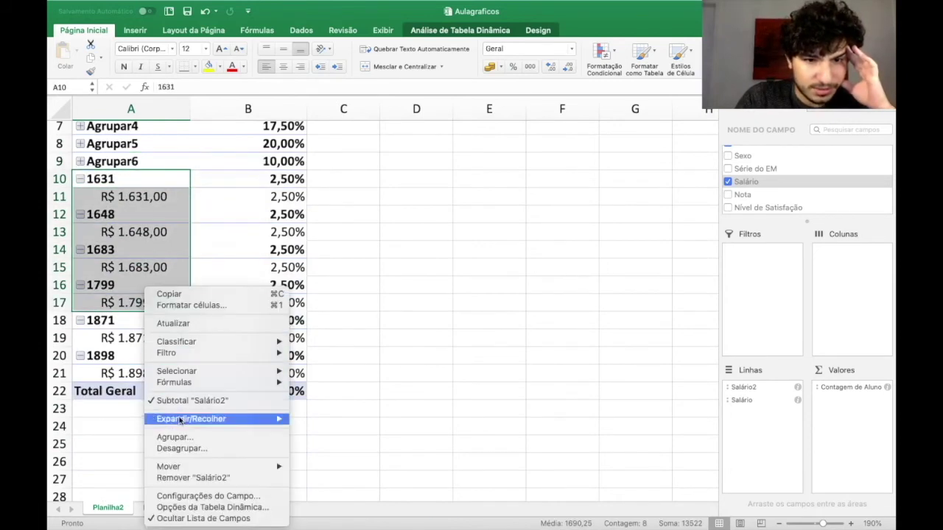
{"action": "left_click", "coordinate": [175, 437]}
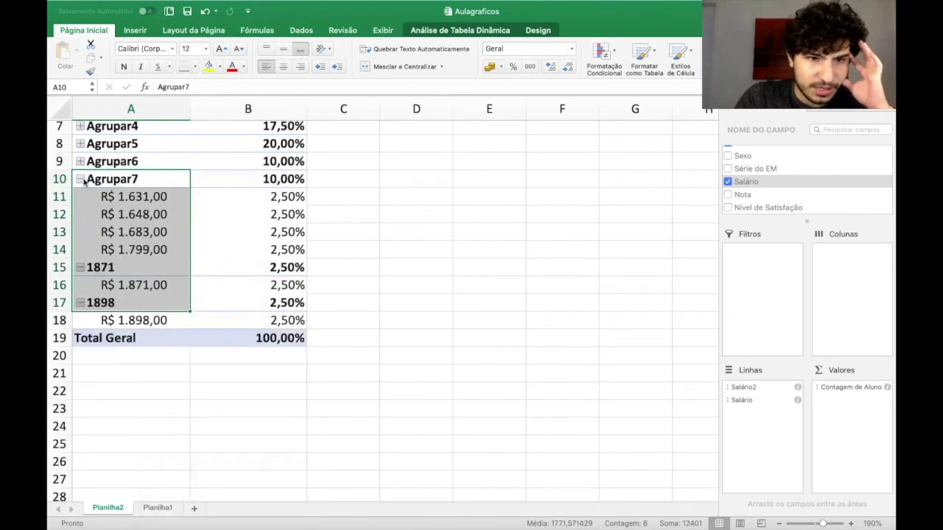
{"action": "double_click", "coordinate": [81, 181]}
- Group the last two salary rows, R$ 1.871,00 and R$ 1.898,00, in the pivot table and collapse the group
{"action": "left_click_drag", "start_coordinate": [133, 198], "coordinate": [134, 250]}
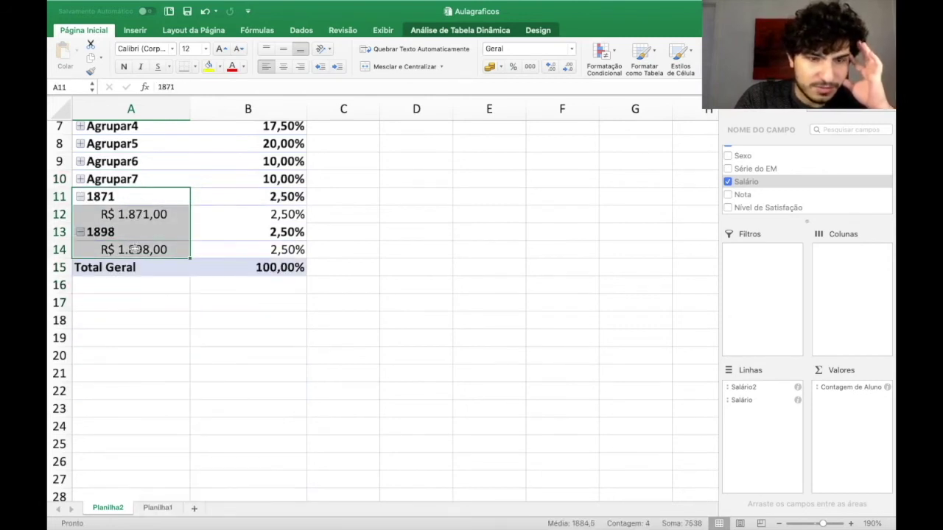
{"action": "right_click", "coordinate": [136, 249]}
{"action": "left_click", "coordinate": [186, 397]}
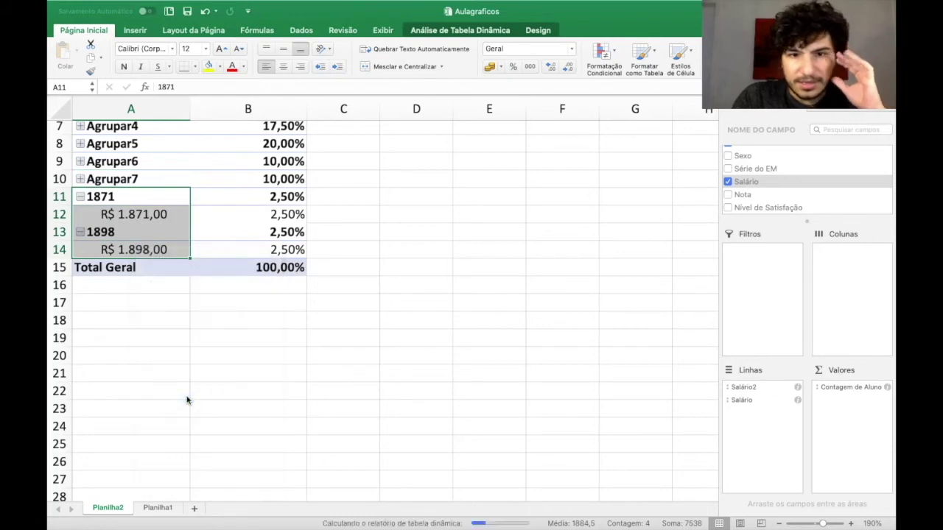
{"action": "left_click", "coordinate": [81, 197]}
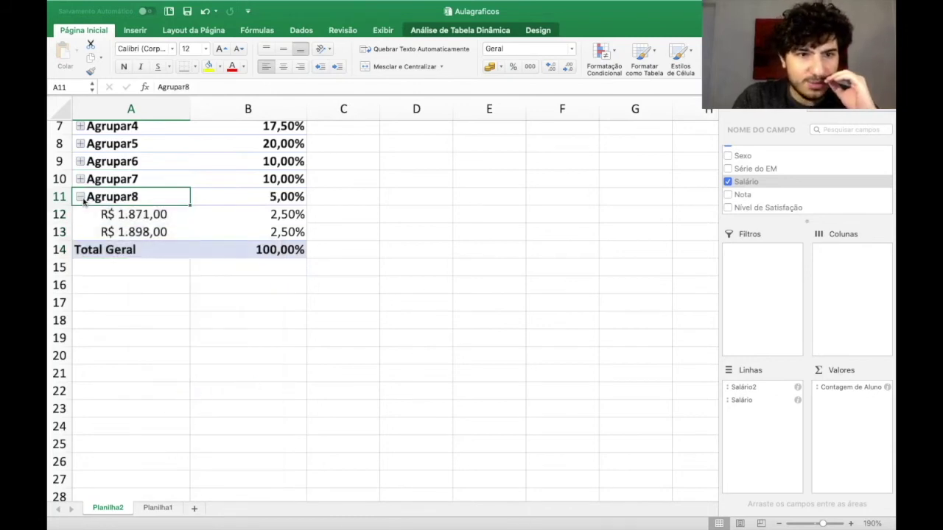
- Check the salaries inside the first pivot table group and rename that group as 400 a 600
{"action": "scroll", "coordinate": [81, 197], "scroll_direction": "up", "scroll_amount": 3}
{"action": "left_click", "coordinate": [124, 182]}
{"action": "left_click", "coordinate": [123, 182]}
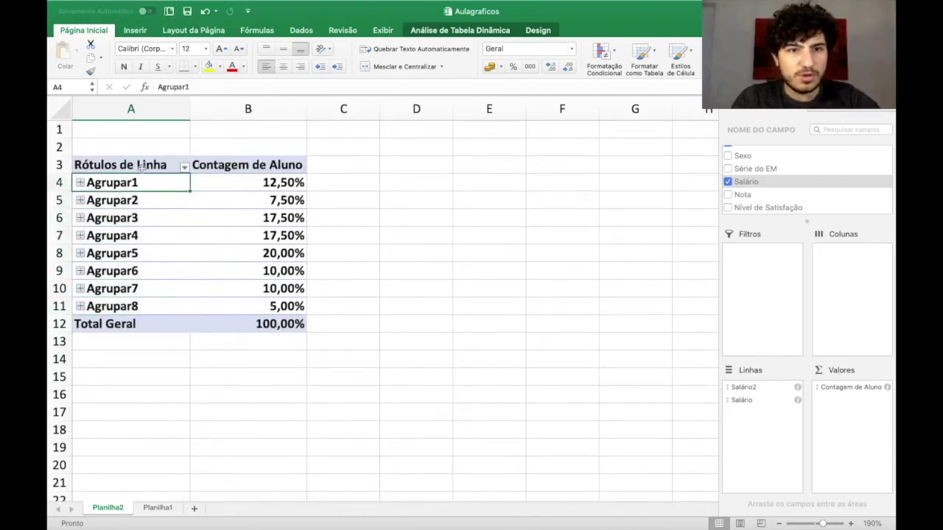
{"action": "left_click", "coordinate": [80, 183]}
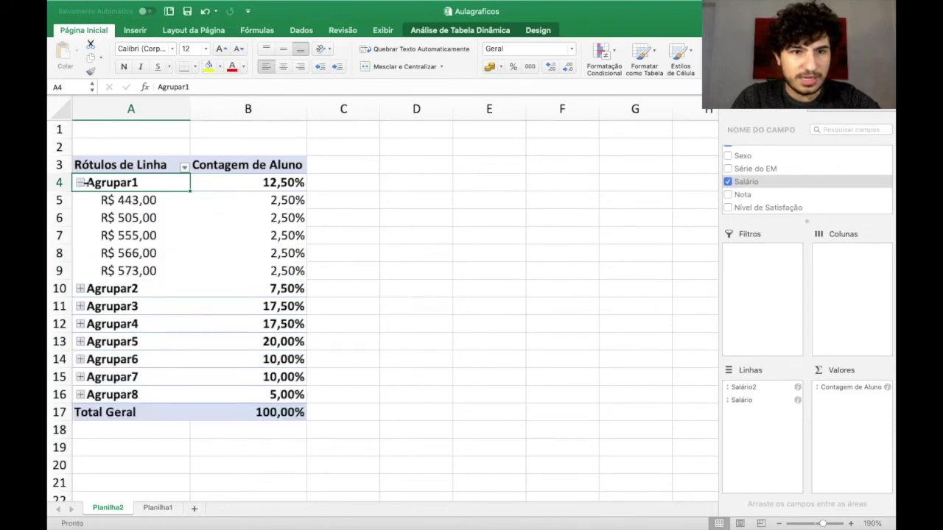
{"action": "left_click", "coordinate": [80, 182]}
{"action": "left_click_drag", "start_coordinate": [192, 87], "coordinate": [58, 87]}
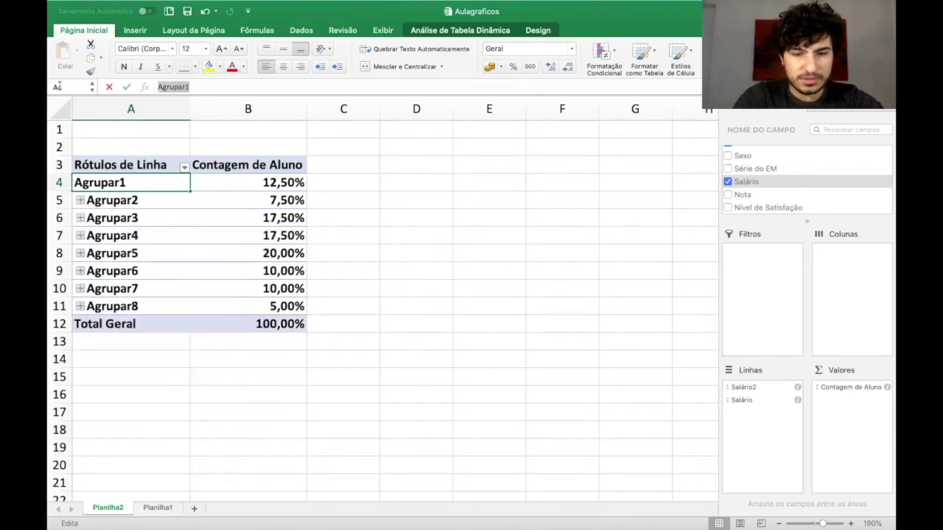
{"action": "type", "text": "400 a 600"}
{"action": "key", "text": "Return"}
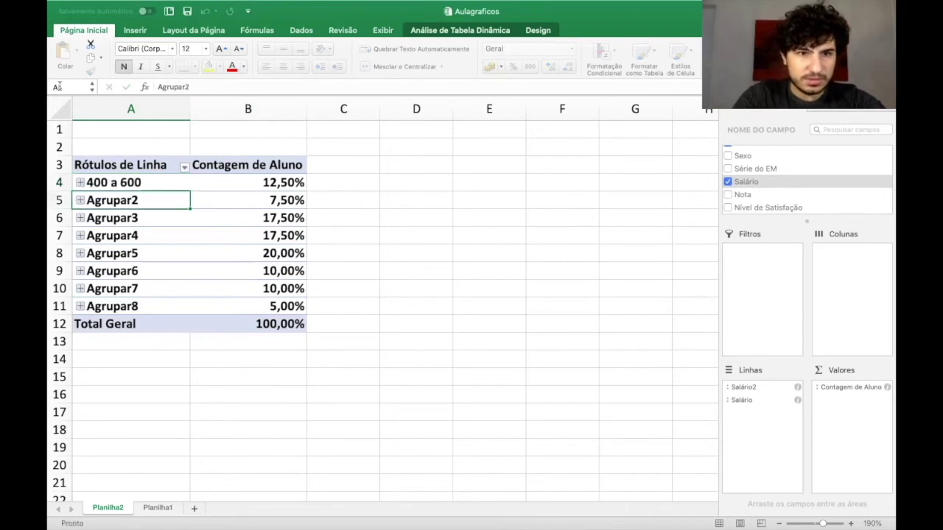
- Rename the Agrupar2 and Agrupar3 salary groups as 600 a 800 and 800 a 1000
{"action": "double_click", "coordinate": [185, 87]}
{"action": "type", "text": "60 q"}
{"action": "type", "text": "00"}
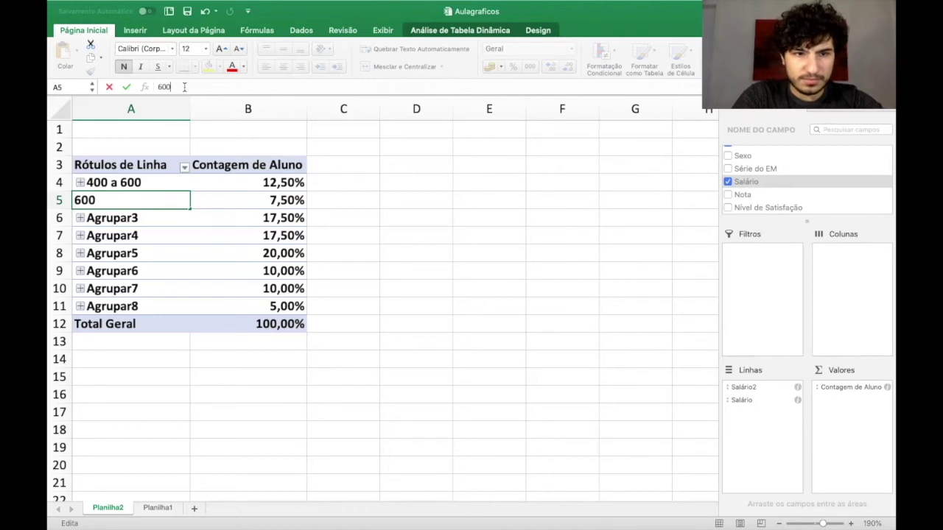
{"action": "type", "text": " a 800"}
{"action": "key", "text": "Return"}
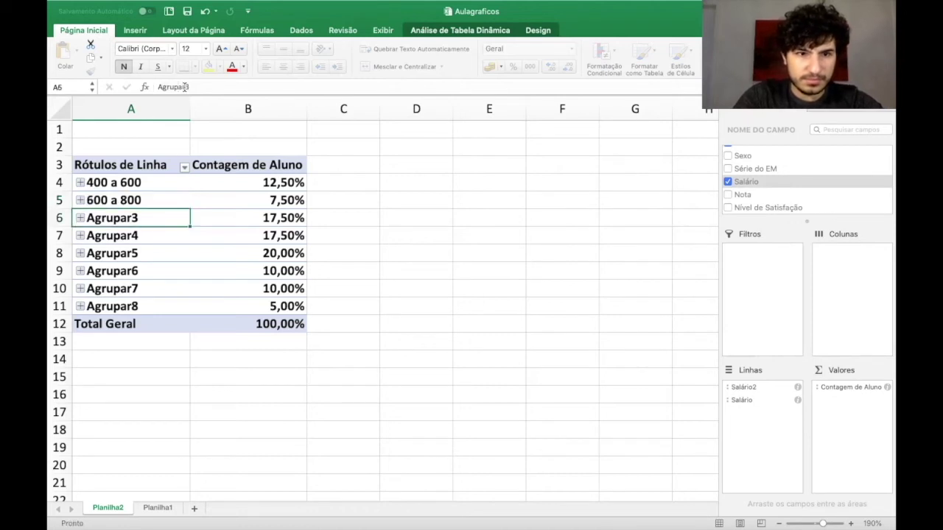
{"action": "double_click", "coordinate": [200, 87]}
{"action": "type", "text": "00 a "}
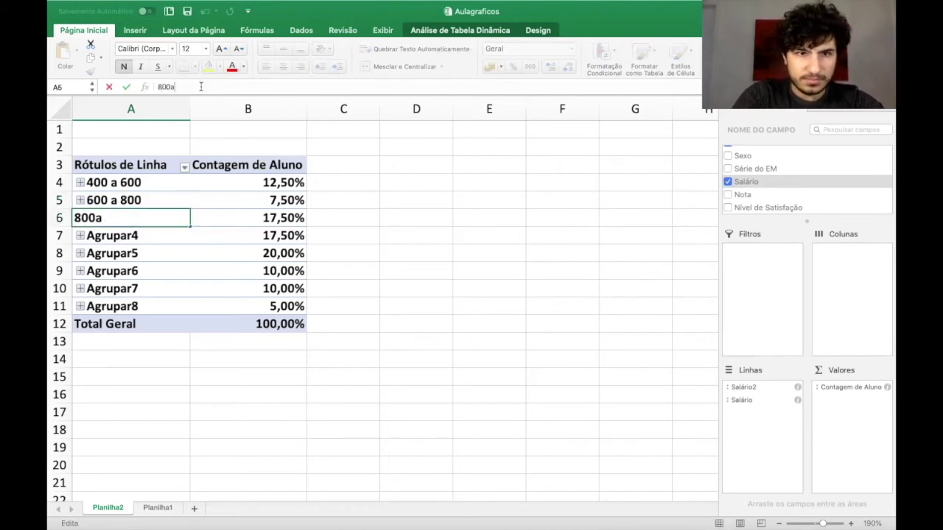
{"action": "type", "text": "1000"}
{"action": "key", "text": "Return"}
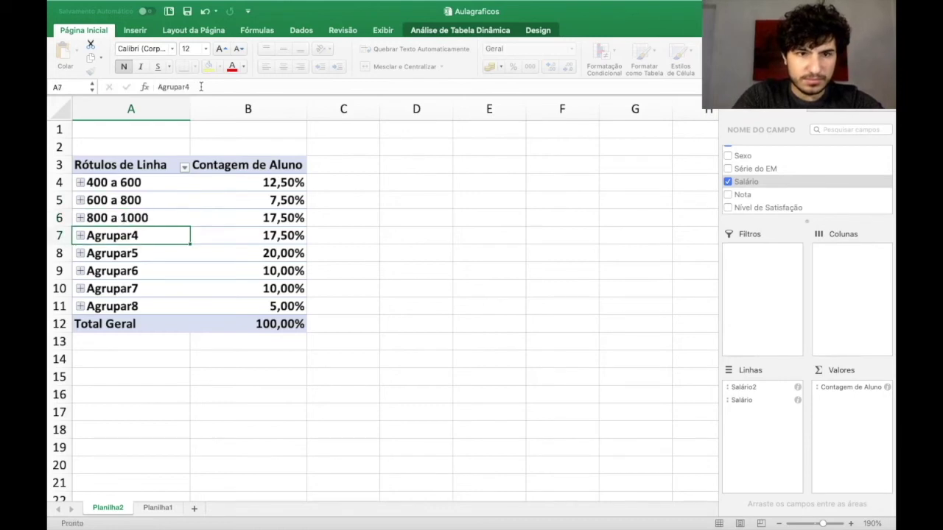
- Rename the Agrupar4 and Agrupar5 salary groups as 1000 a 1200 and 1200 a 1400
{"action": "double_click", "coordinate": [200, 86]}
{"action": "type", "text": "1000 a 21200"}
{"action": "key", "text": "Return"}
{"action": "left_click", "coordinate": [201, 87]}
{"action": "double_click", "coordinate": [201, 86]}
{"action": "type", "text": "1200"}
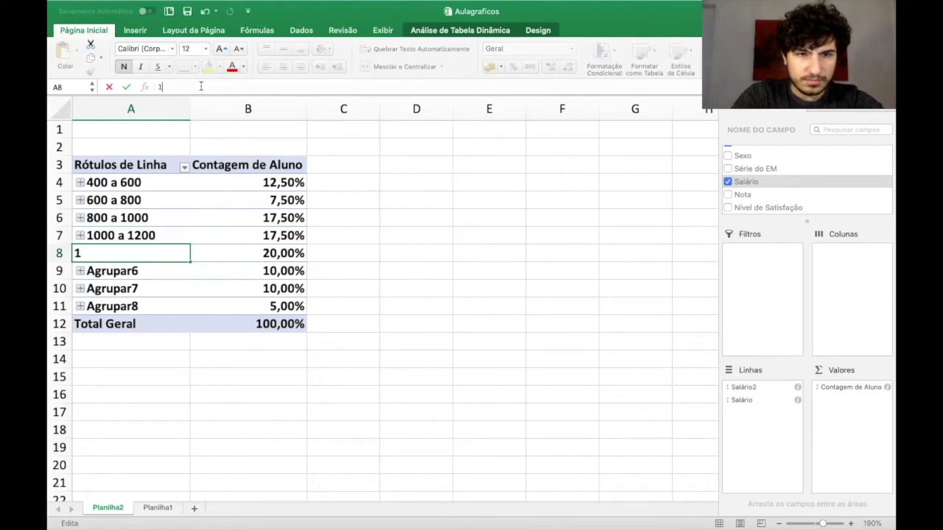
{"action": "type", "text": " a 1400"}
{"action": "key", "text": "Return"}
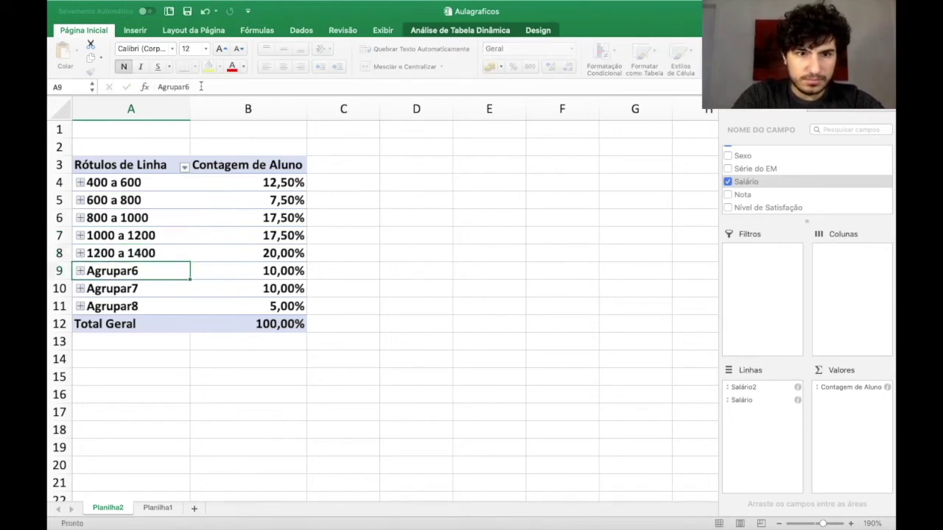
- Rename the Agrupar6 and Agrupar7 salary groups as 1400 a 1600 and 1600 a 1800
{"action": "double_click", "coordinate": [200, 87]}
{"action": "type", "text": "1400 a 1600"}
{"action": "key", "text": "Return"}
{"action": "double_click", "coordinate": [200, 86]}
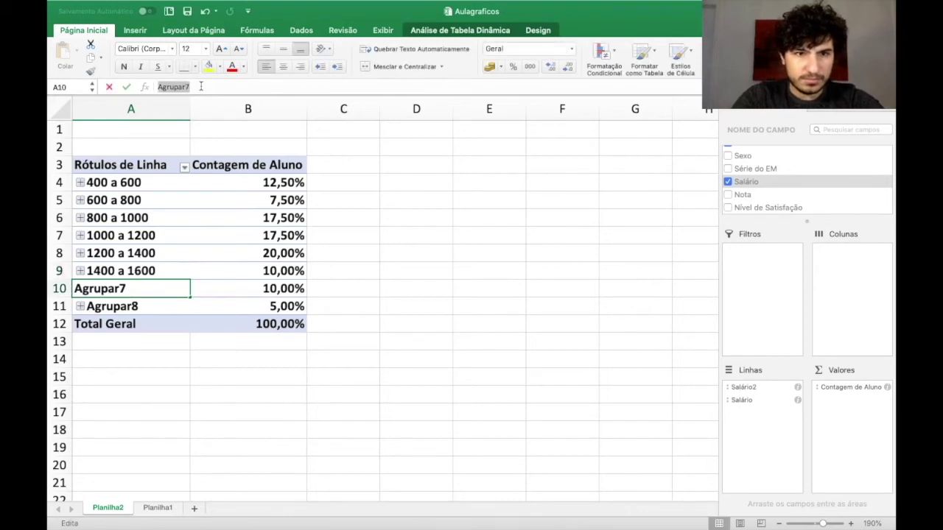
{"action": "type", "text": "1600 a 19"}
{"action": "key", "text": "BackSpace"}
{"action": "type", "text": "800"}
{"action": "key", "text": "Return"}
- Rename the last salary group, Agrupar8, as 1800 a 2000
{"action": "double_click", "coordinate": [201, 86]}
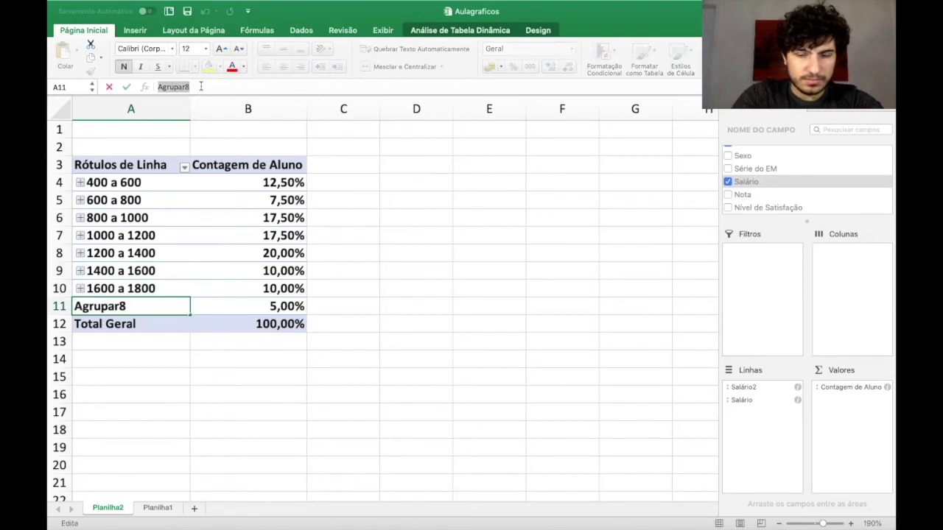
{"action": "key", "text": "BackSpace"}
{"action": "type", "text": "1800 a 2000"}
{"action": "key", "text": "Return"}
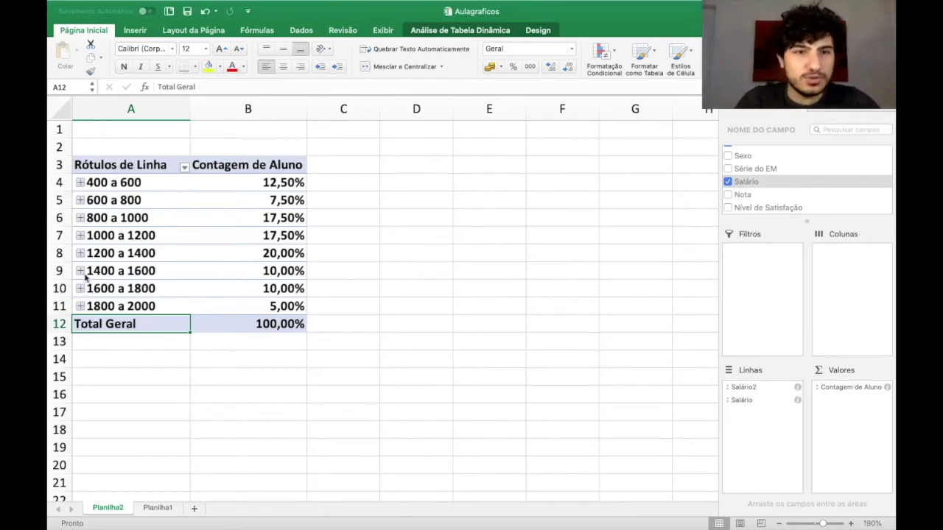
- Insert a clustered column chart of the student percentages per salary range from the pivot table
{"action": "left_click", "coordinate": [188, 186]}
{"action": "left_click", "coordinate": [229, 185]}
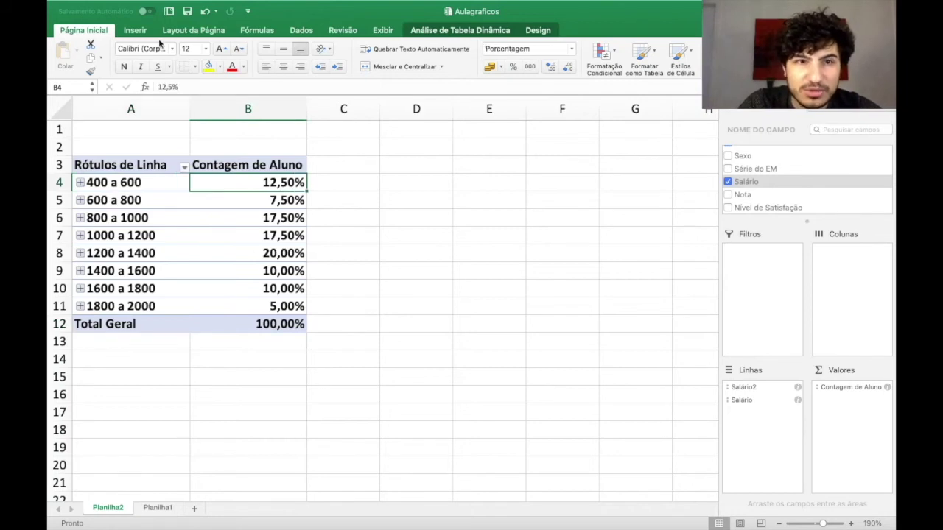
{"action": "left_click", "coordinate": [136, 30]}
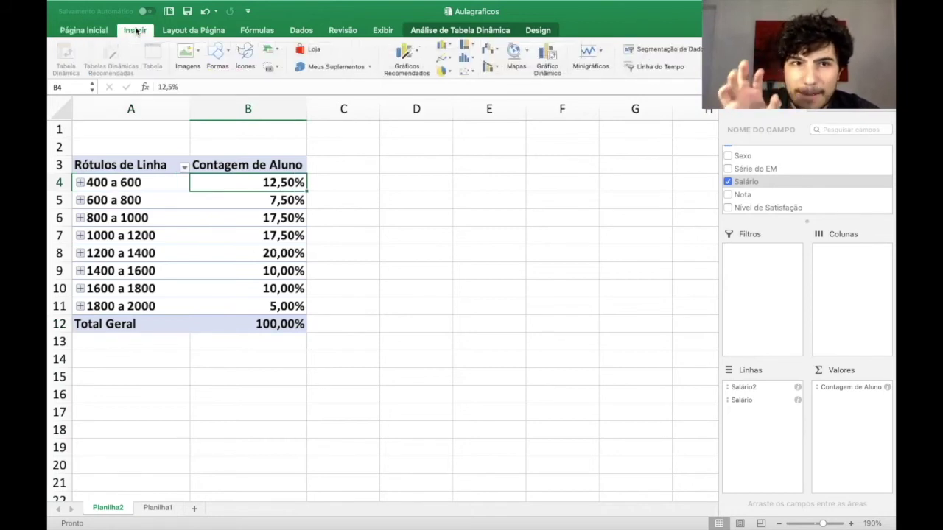
{"action": "left_click", "coordinate": [443, 45]}
{"action": "left_click", "coordinate": [472, 112]}
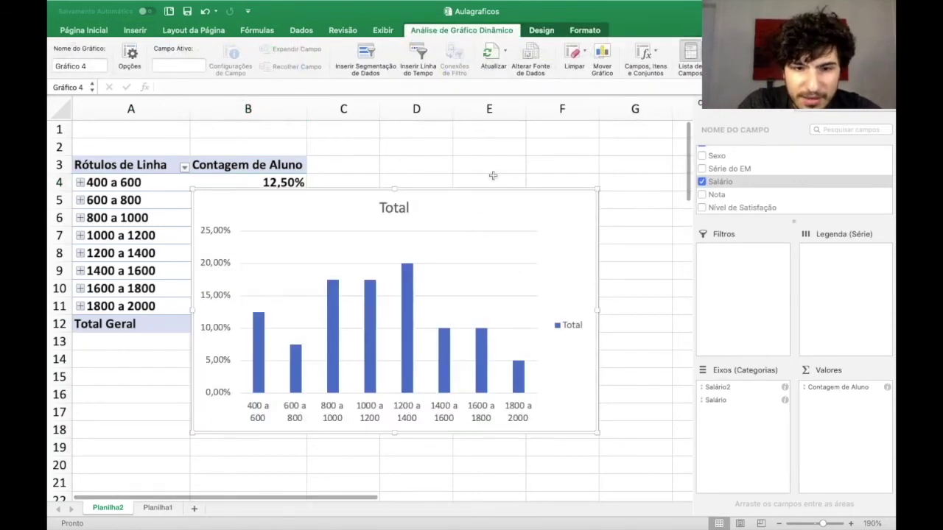
- Set the gap width of the salary chart's columns to 0% so the bars touch like a histogram
{"action": "scroll", "coordinate": [552, 126], "scroll_direction": "down", "scroll_amount": 2}
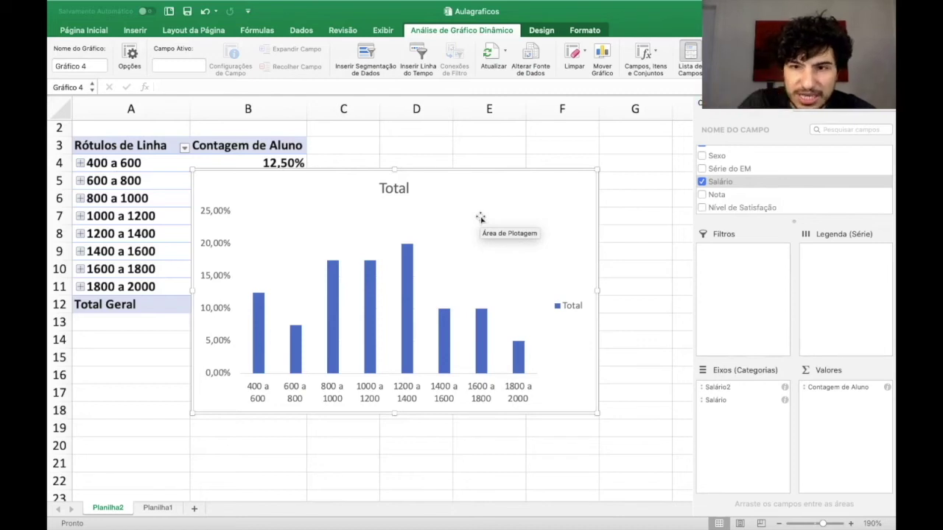
{"action": "left_click", "coordinate": [406, 291]}
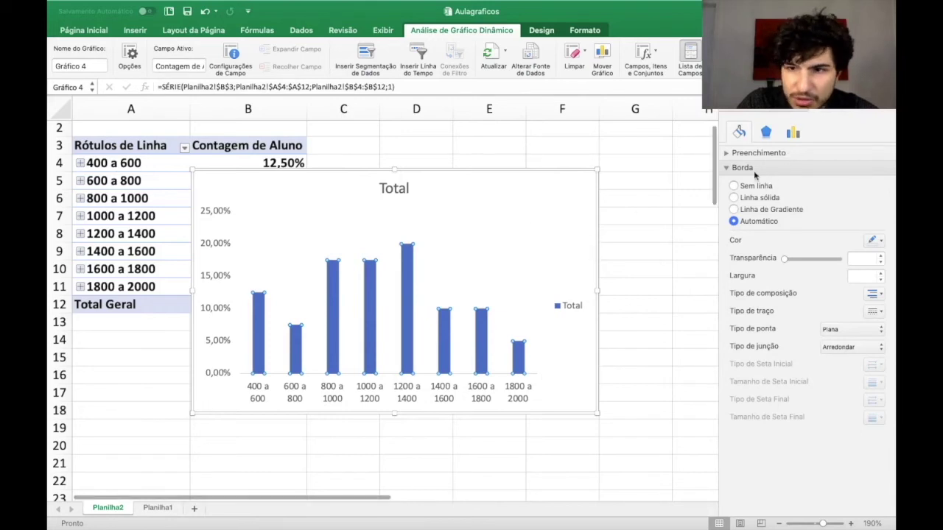
{"action": "left_click", "coordinate": [792, 132]}
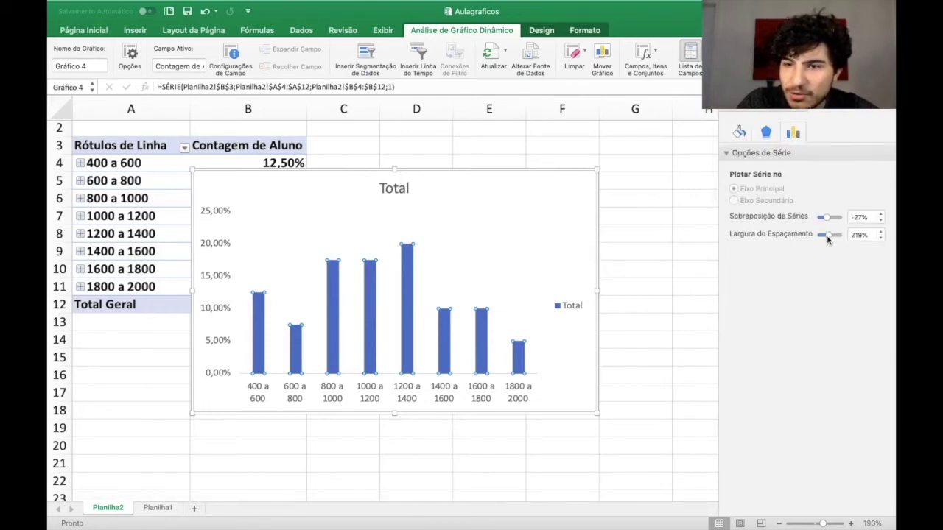
{"action": "left_click", "coordinate": [406, 312]}
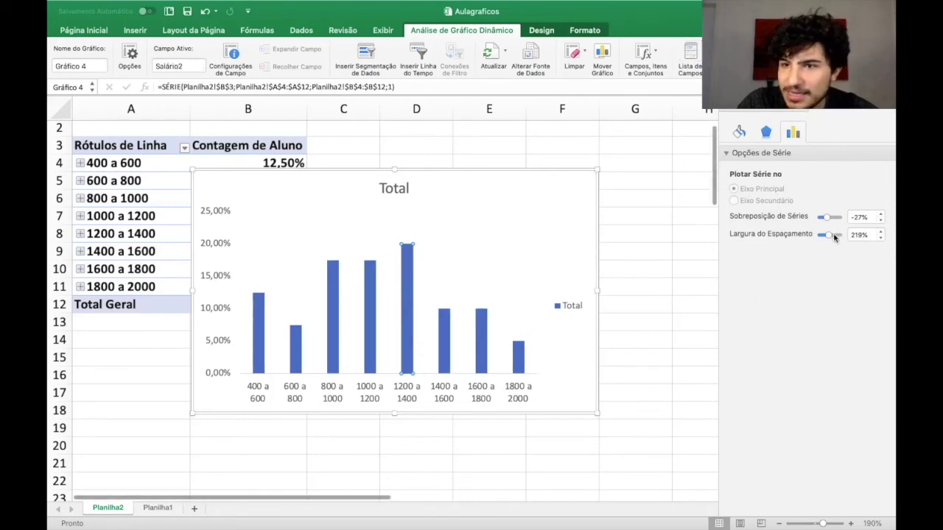
{"action": "left_click_drag", "start_coordinate": [829, 237], "coordinate": [810, 240]}
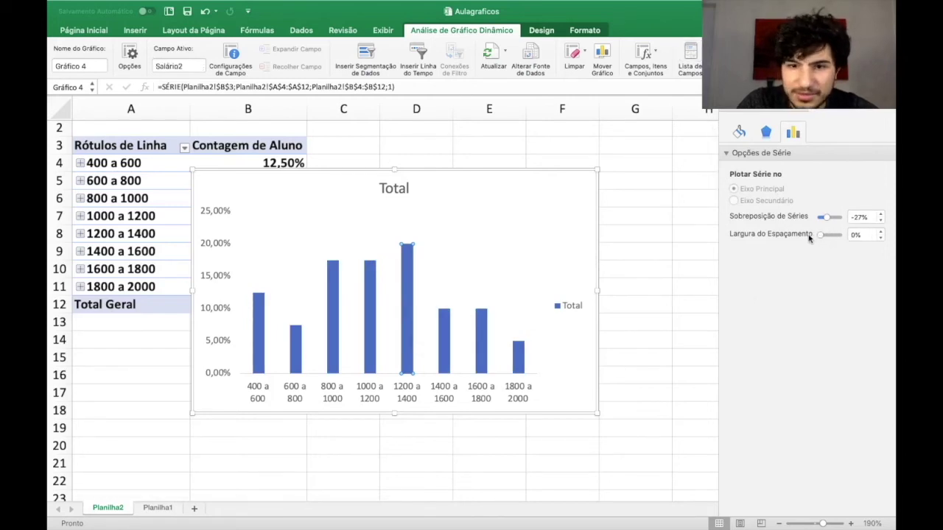
{"action": "left_click", "coordinate": [638, 267]}
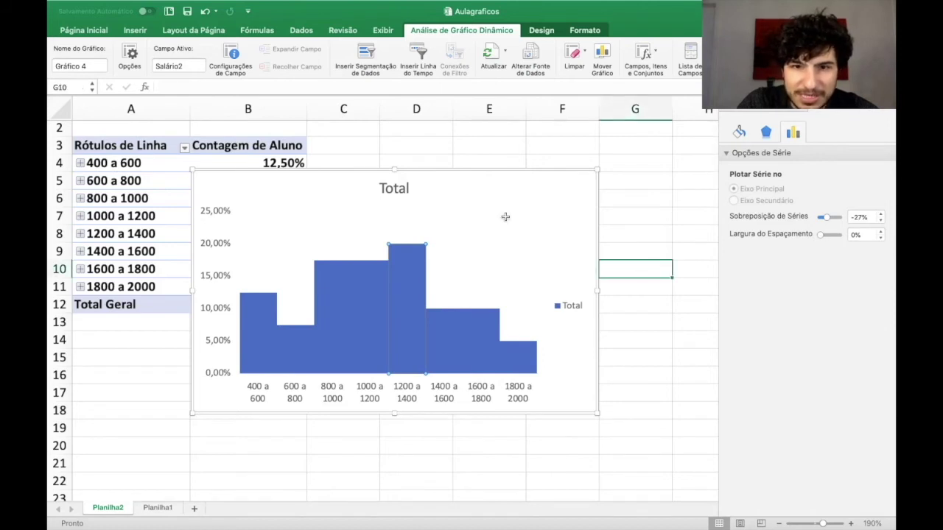
- Change the chart title to "Histograma de Frequências - Salário"
{"action": "left_click", "coordinate": [403, 189]}
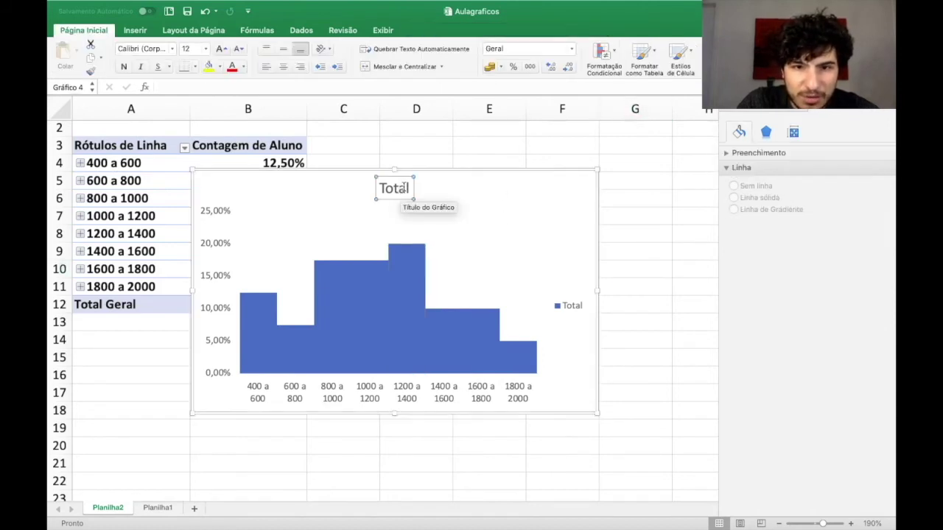
{"action": "double_click", "coordinate": [404, 189]}
{"action": "type", "text": "Histograma"}
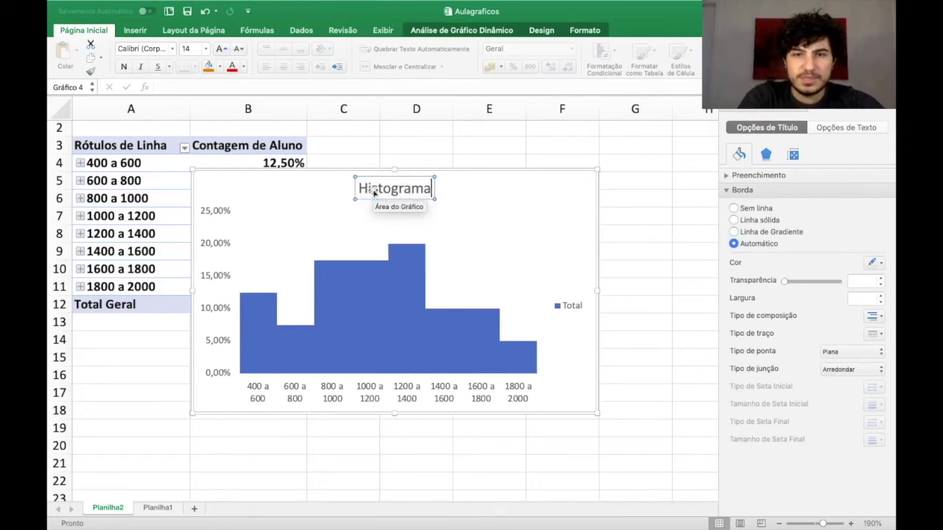
{"action": "type", "text": " de Frequ"}
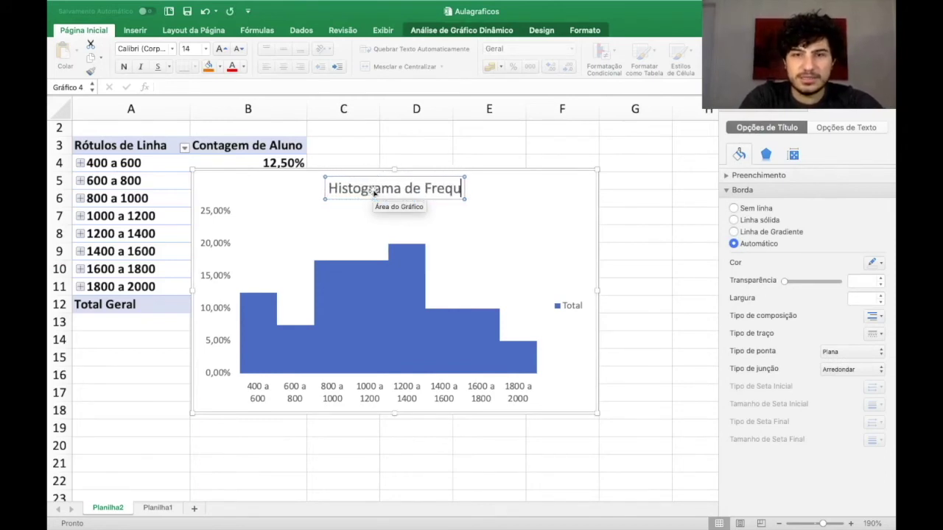
{"action": "type", "text": "ências - Sa"}
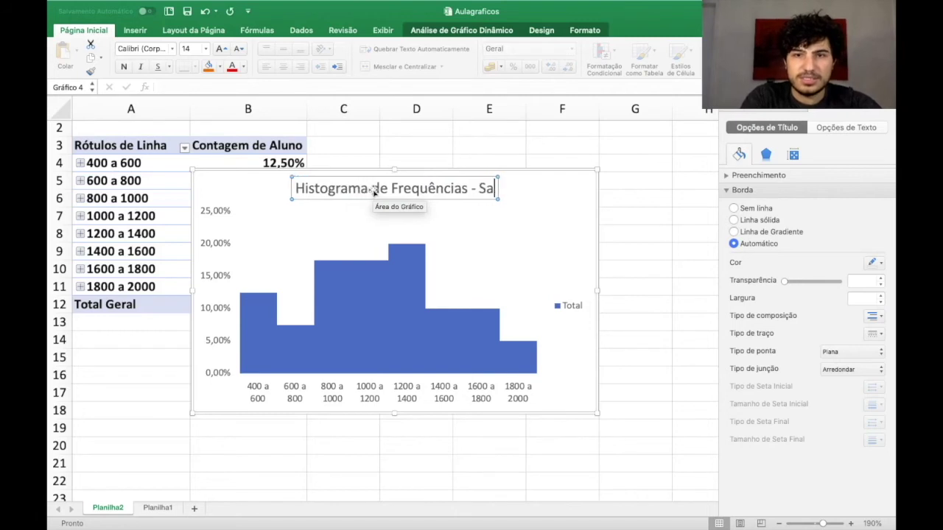
{"action": "type", "text": "lário"}
{"action": "left_click", "coordinate": [663, 265]}
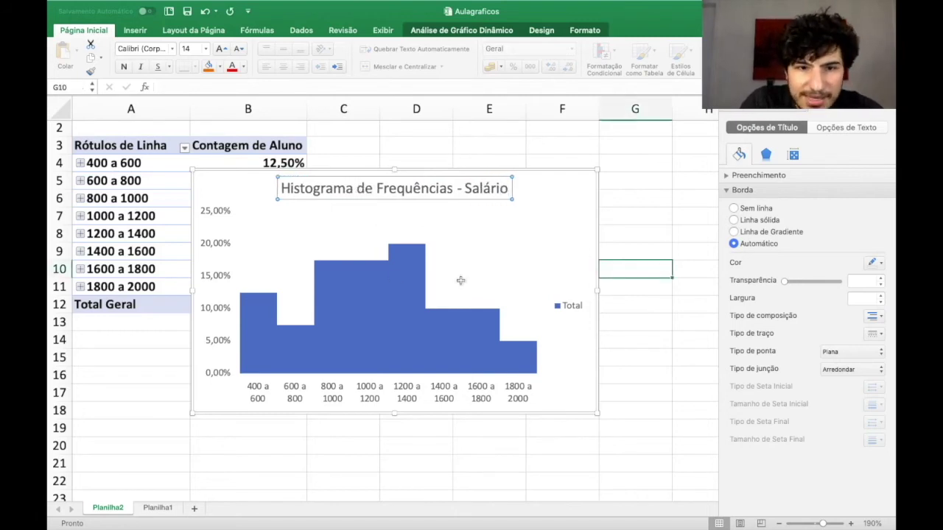
- Delete the salary histogram from the pivot table sheet
{"action": "left_click", "coordinate": [407, 263]}
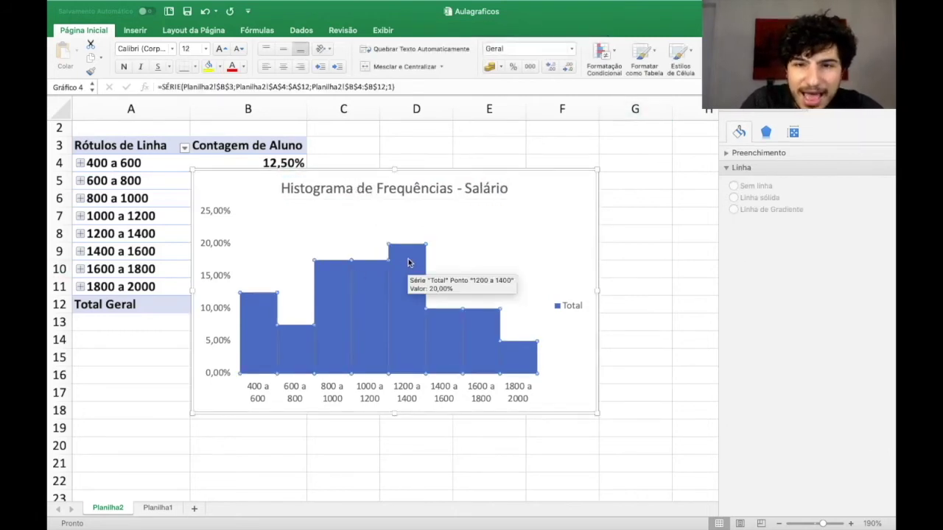
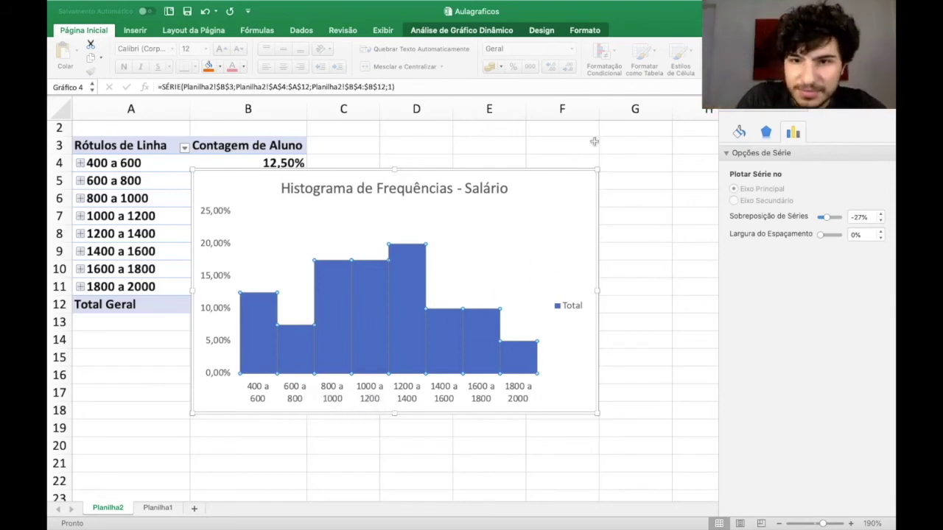
{"action": "left_click", "coordinate": [562, 197]}
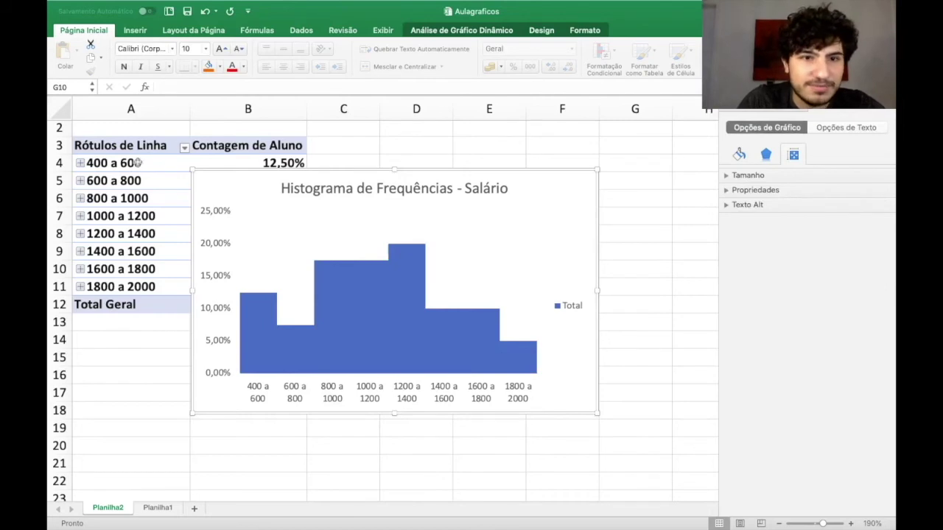
{"action": "key", "text": "Delete"}
- Remove the grouped field Salário2 from the pivot table rows, keeping only the individual Salário values
{"action": "left_click", "coordinate": [174, 182]}
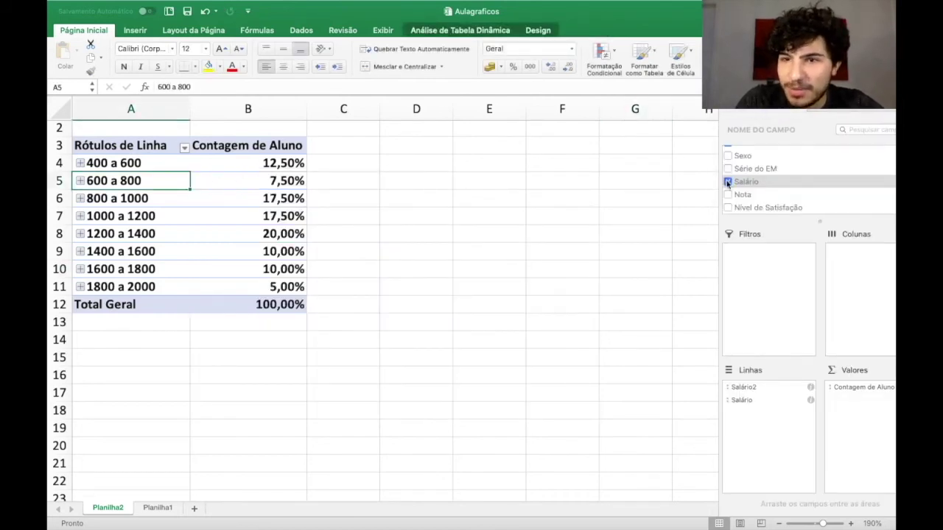
{"action": "left_click", "coordinate": [729, 182]}
{"action": "left_click_drag", "start_coordinate": [729, 181], "coordinate": [762, 409]}
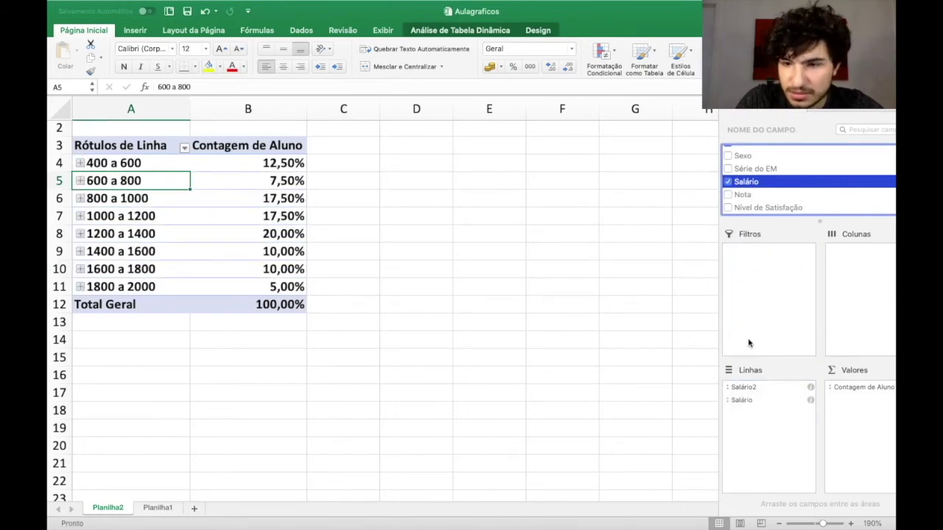
{"action": "scroll", "coordinate": [782, 204], "scroll_direction": "down", "scroll_amount": 1}
{"action": "left_click", "coordinate": [758, 207]}
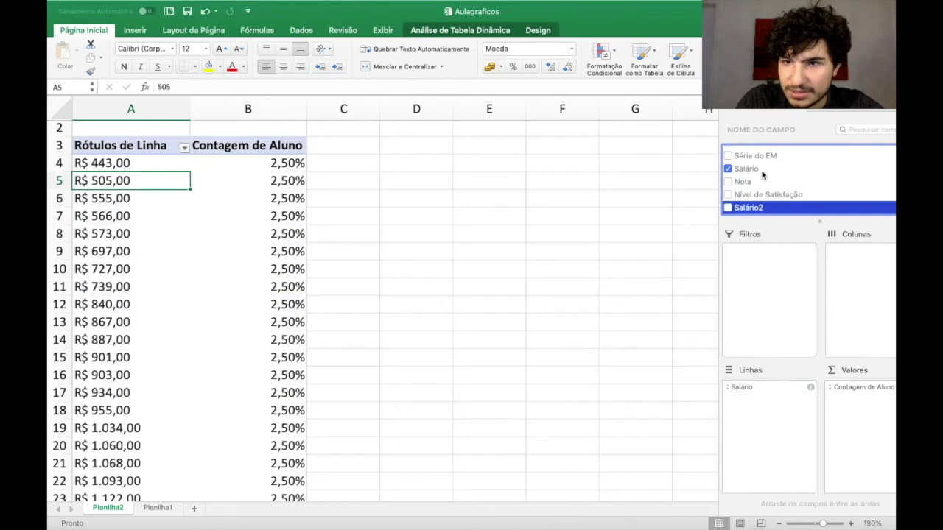
- Insert a clustered column chart of the student percentages per individual, ungrouped salary
{"action": "left_click", "coordinate": [193, 201]}
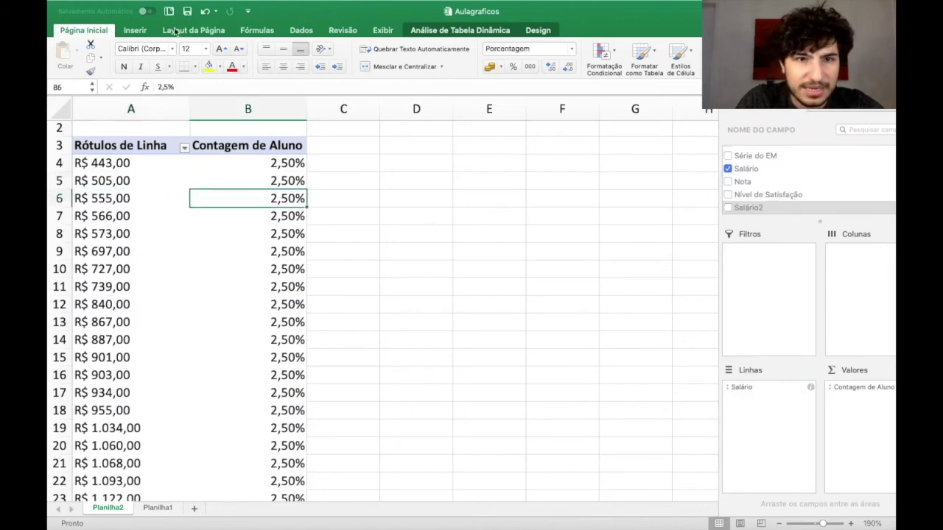
{"action": "left_click", "coordinate": [133, 31]}
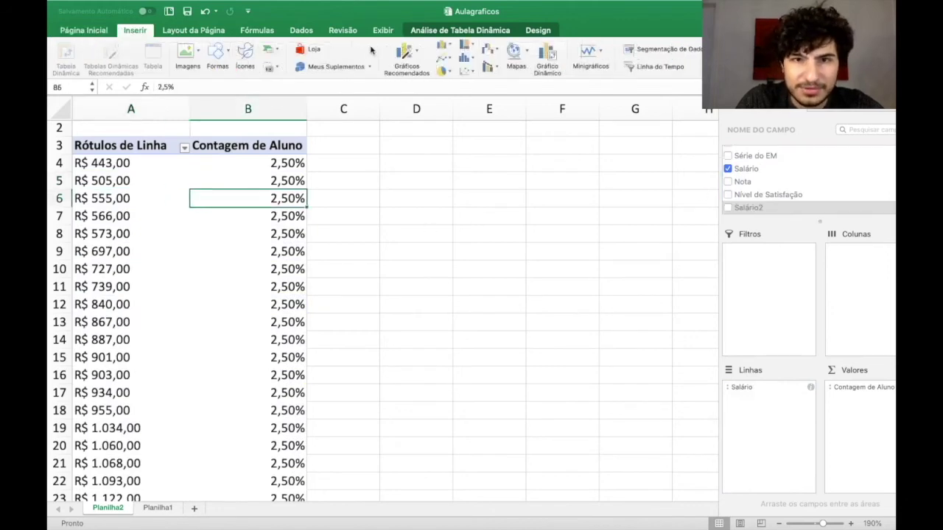
{"action": "left_click", "coordinate": [443, 46]}
{"action": "left_click", "coordinate": [488, 103]}
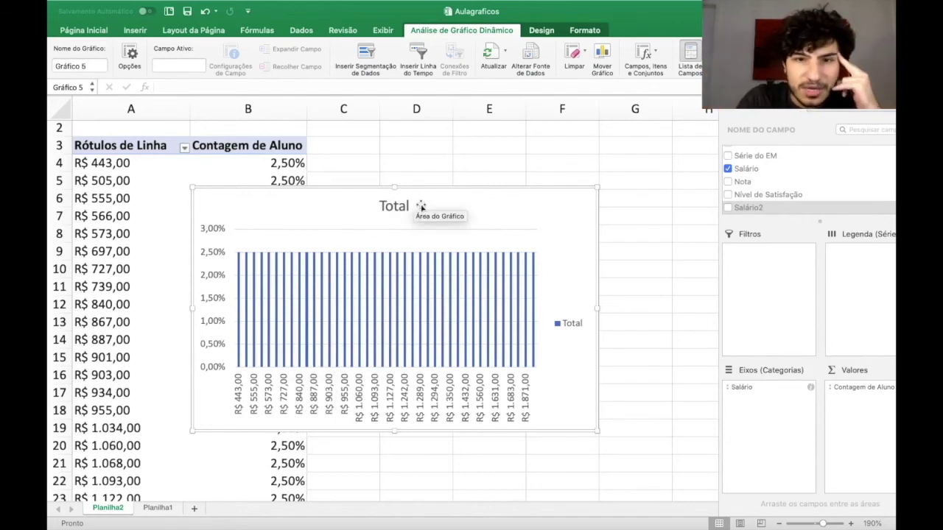
- Delete the ungrouped salary chart and remove the Salário field from the pivot table
{"action": "left_click", "coordinate": [447, 210]}
{"action": "left_click", "coordinate": [728, 170]}
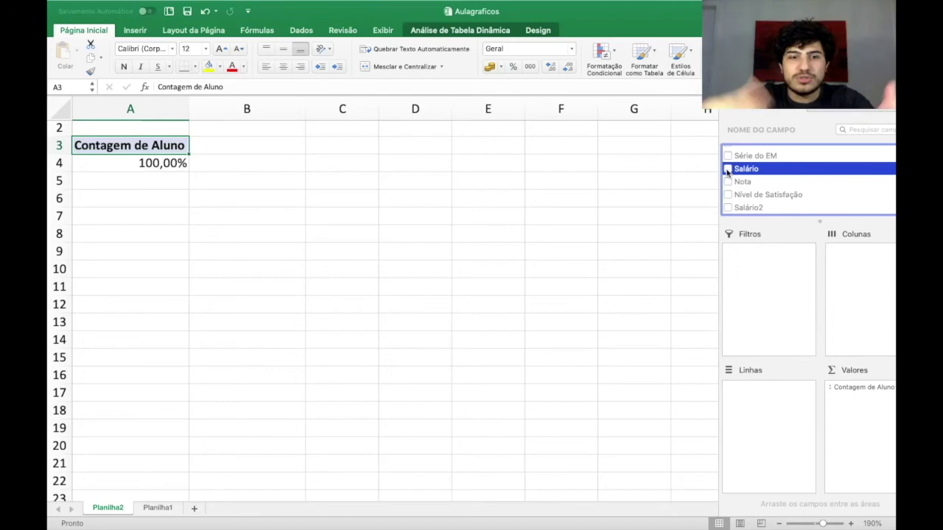
- Review the student records on the Planilha1 sheet and return to the pivot table on Planilha2
{"action": "left_click", "coordinate": [157, 509]}
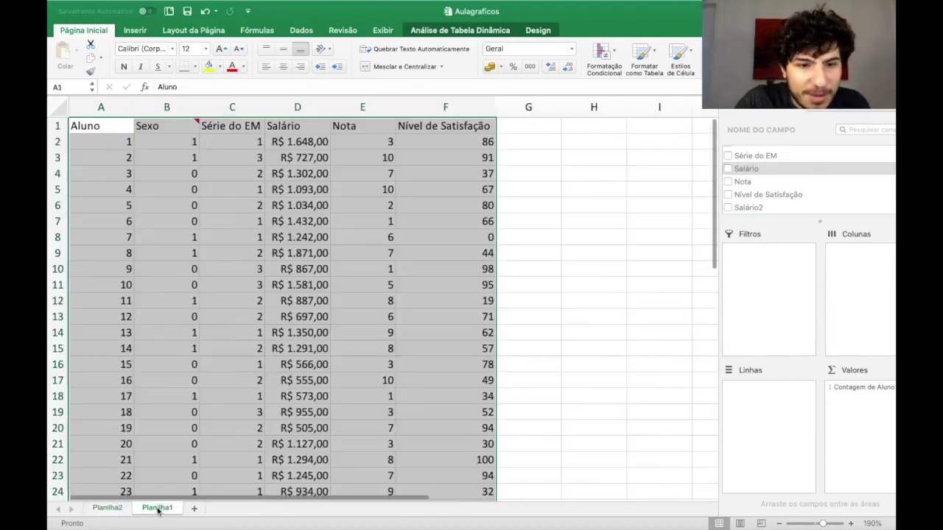
{"action": "left_click", "coordinate": [394, 316]}
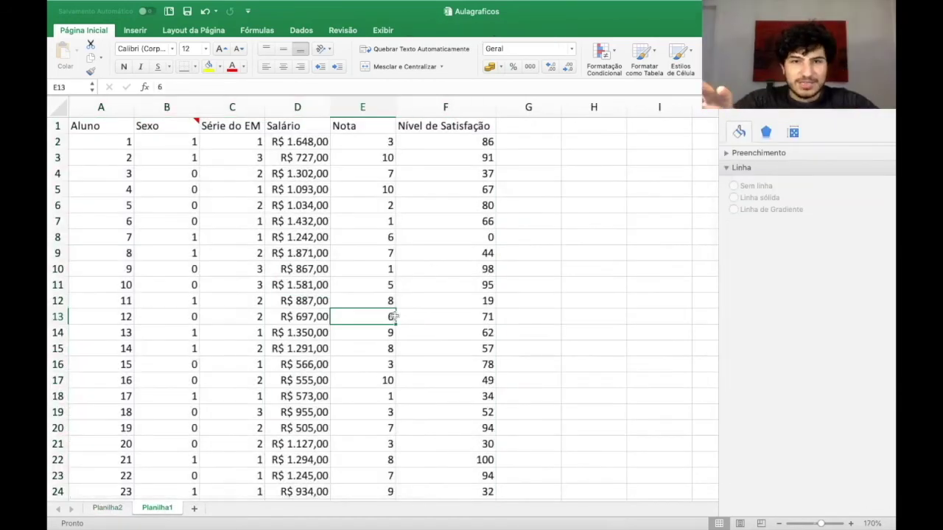
{"action": "scroll", "coordinate": [394, 316], "scroll_direction": "down", "scroll_amount": 9}
{"action": "scroll", "coordinate": [394, 316], "scroll_direction": "up", "scroll_amount": 9}
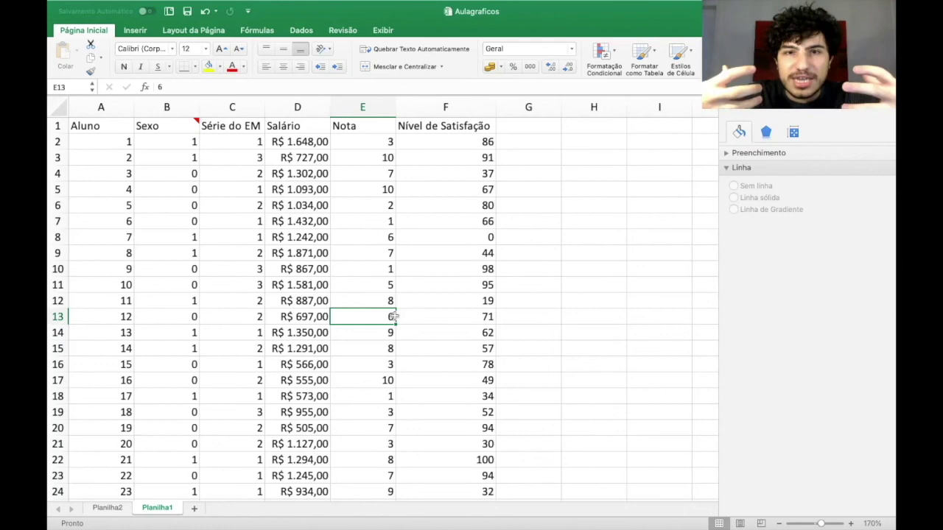
{"action": "left_click", "coordinate": [110, 508]}
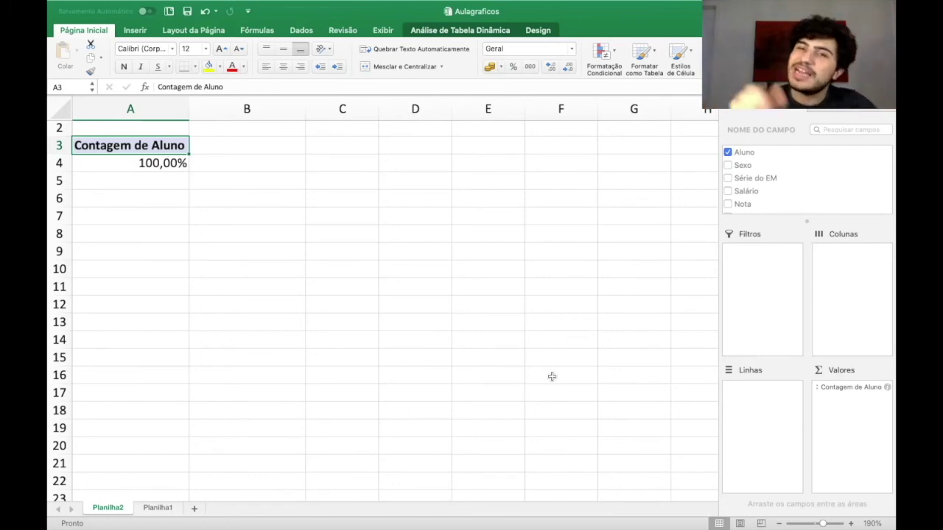
- Switch to the open IDESP_Escolas_2007_2018_EM workbook and enlarge its school table to 150%
{"action": "key", "text": "ctrl+Up"}
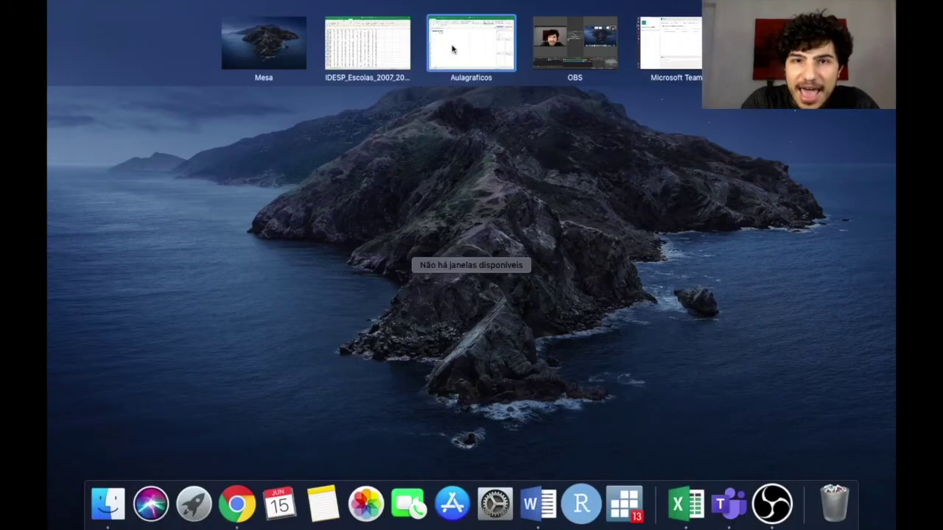
{"action": "left_click", "coordinate": [369, 47]}
{"action": "left_click", "coordinate": [641, 215]}
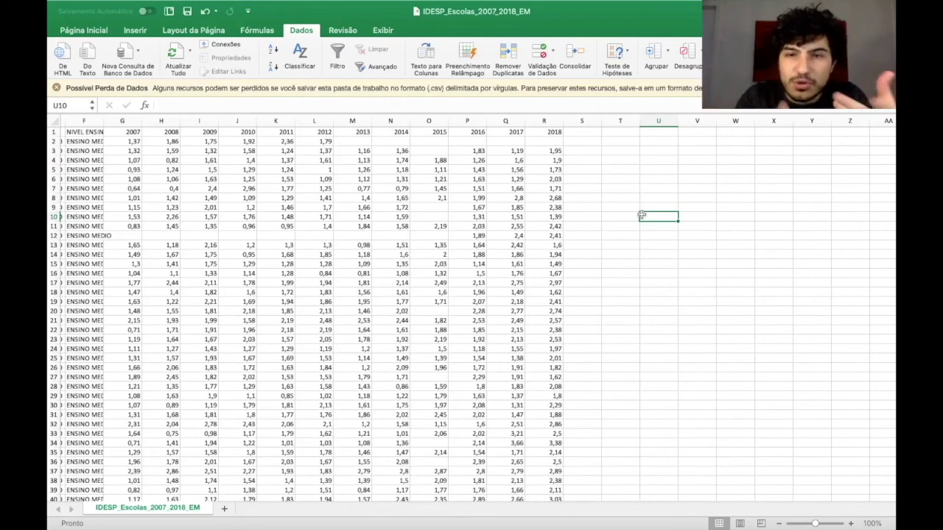
{"action": "scroll", "coordinate": [642, 216], "scroll_direction": "left", "scroll_amount": 2}
{"action": "scroll", "coordinate": [642, 215], "scroll_direction": "left", "scroll_amount": 4}
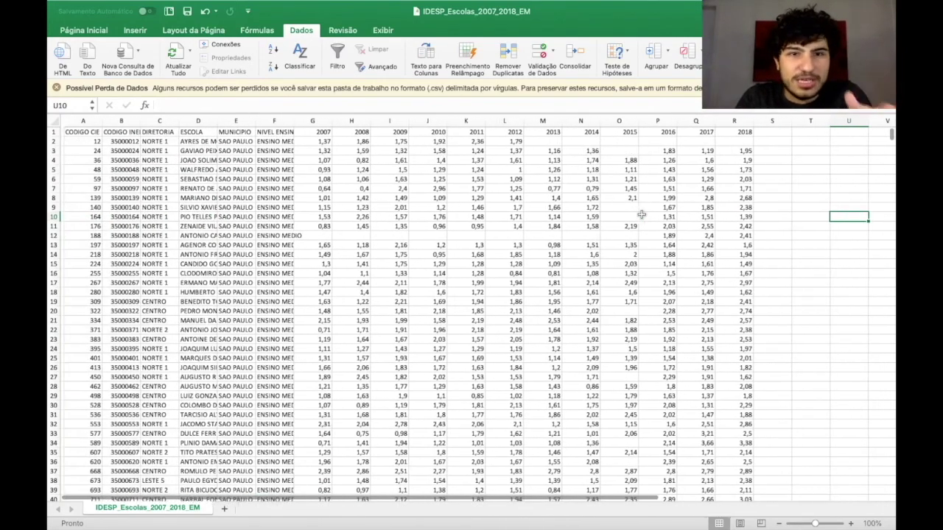
{"action": "left_click", "coordinate": [849, 523]}
{"action": "left_click", "coordinate": [850, 523]}
{"action": "left_click", "coordinate": [849, 523]}
{"action": "left_click", "coordinate": [849, 523]}
{"action": "left_click", "coordinate": [849, 523]}
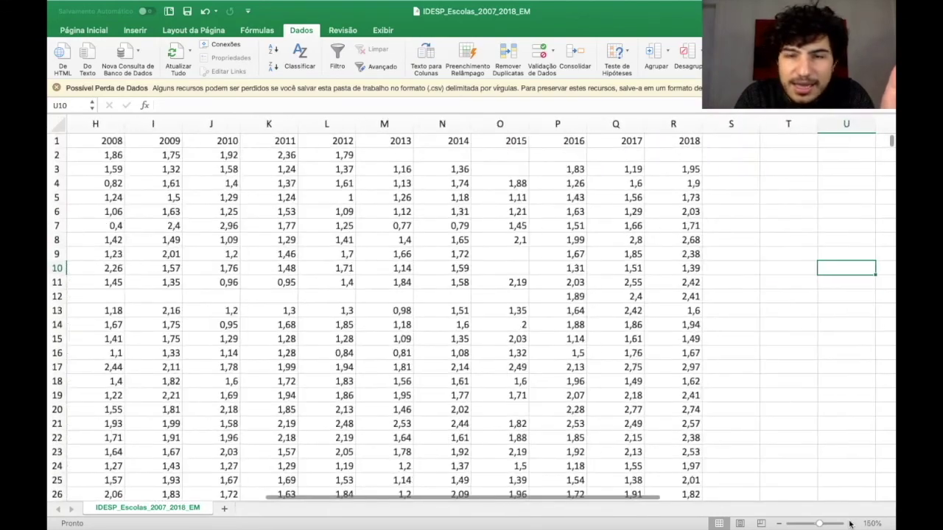
- Examine the column headings of the school table, especially the year columns from 2007 to 2018 in row 1
{"action": "scroll", "coordinate": [657, 476], "scroll_direction": "left", "scroll_amount": 6}
{"action": "left_click", "coordinate": [161, 181]}
{"action": "key", "text": "Up"}
{"action": "key", "text": "Up"}
{"action": "key", "text": "Right"}
{"action": "key", "text": "Right"}
{"action": "key", "text": "Right"}
{"action": "key", "text": "Right"}
{"action": "key", "text": "Right"}
{"action": "key", "text": "Up"}
{"action": "scroll", "coordinate": [426, 217], "scroll_direction": "right", "scroll_amount": 2}
{"action": "scroll", "coordinate": [425, 218], "scroll_direction": "right", "scroll_amount": 1}
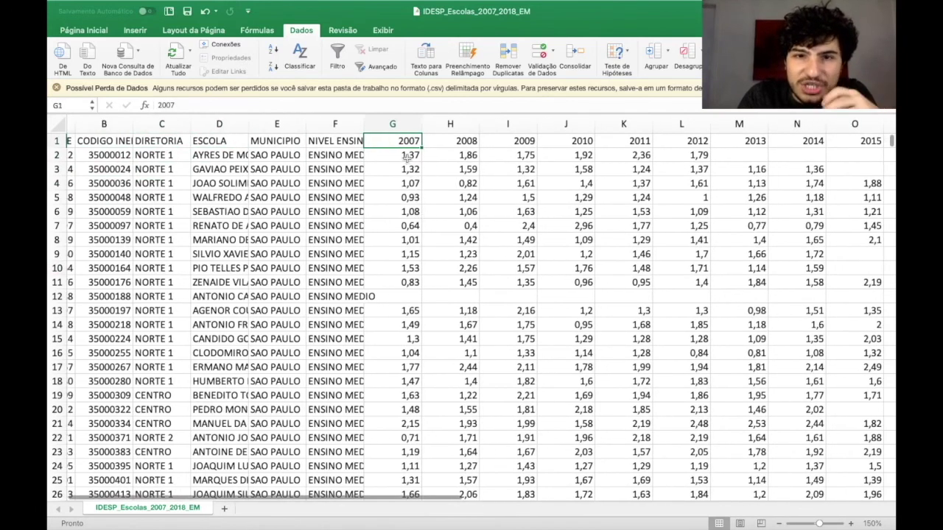
{"action": "left_click_drag", "start_coordinate": [396, 141], "coordinate": [739, 142]}
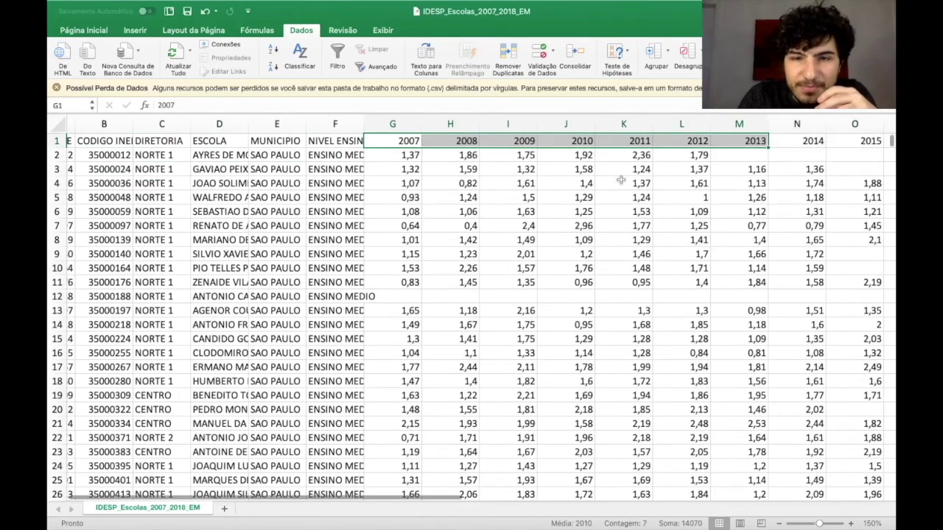
{"action": "scroll", "coordinate": [621, 183], "scroll_direction": "right", "scroll_amount": 5}
{"action": "scroll", "coordinate": [621, 183], "scroll_direction": "left", "scroll_amount": 5}
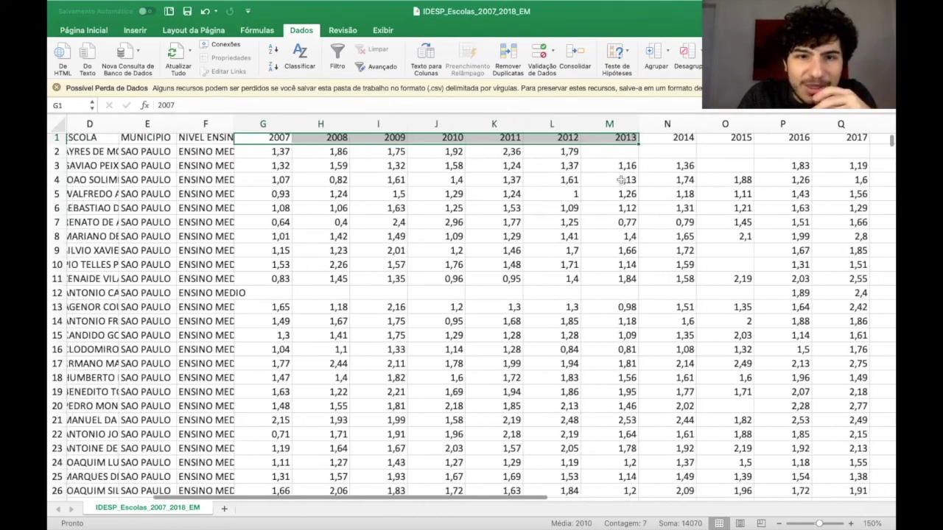
{"action": "scroll", "coordinate": [617, 182], "scroll_direction": "right", "scroll_amount": 8}
- Enter the years 2007, 2008 and 2009 in cells T3 to T5, beside the school table
{"action": "left_click", "coordinate": [504, 181]}
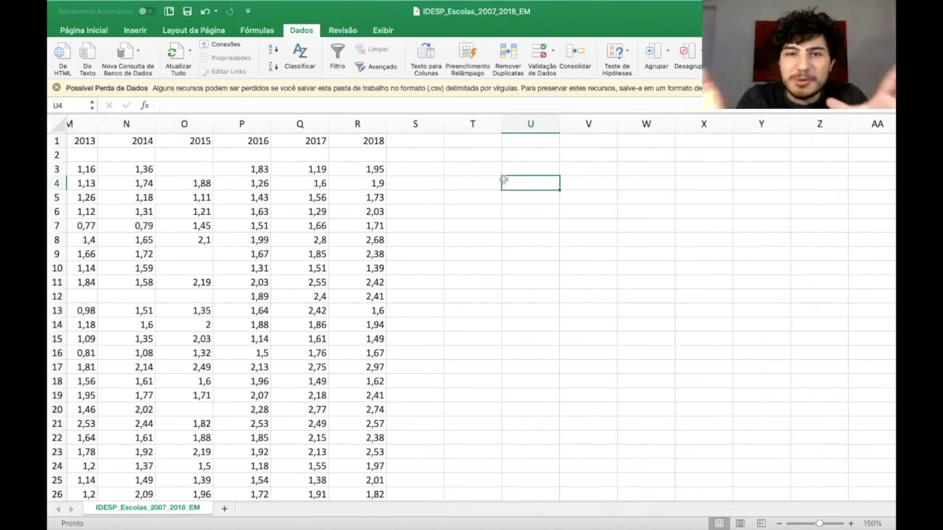
{"action": "key", "text": "Up"}
{"action": "key", "text": "Left"}
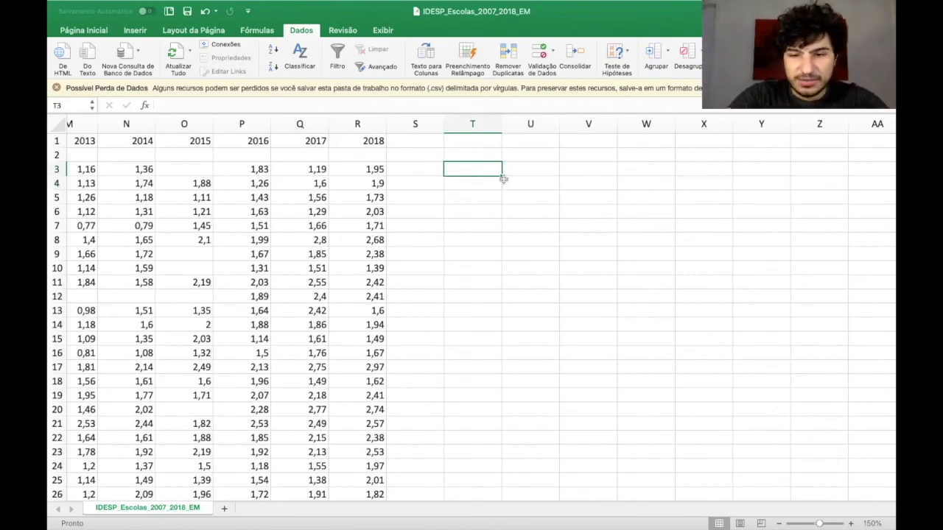
{"action": "type", "text": "200"}
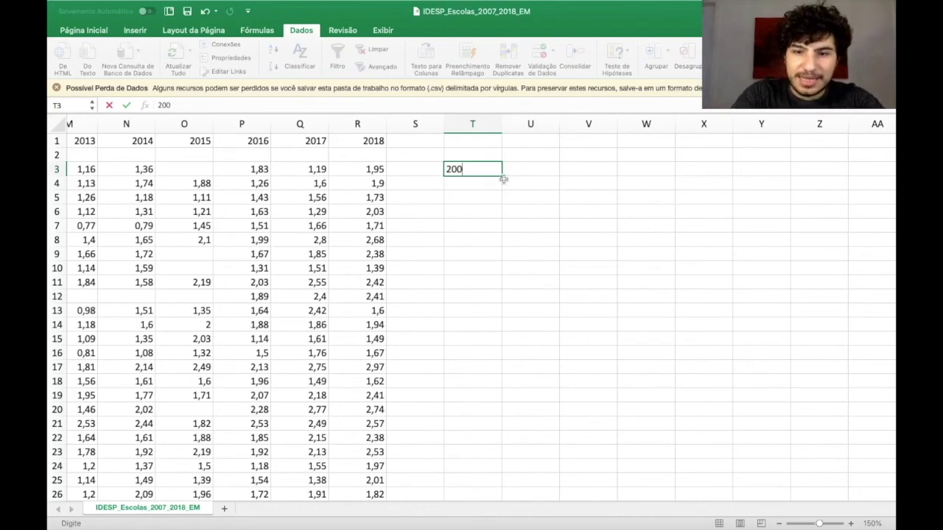
{"action": "type", "text": "7"}
{"action": "key", "text": "Return"}
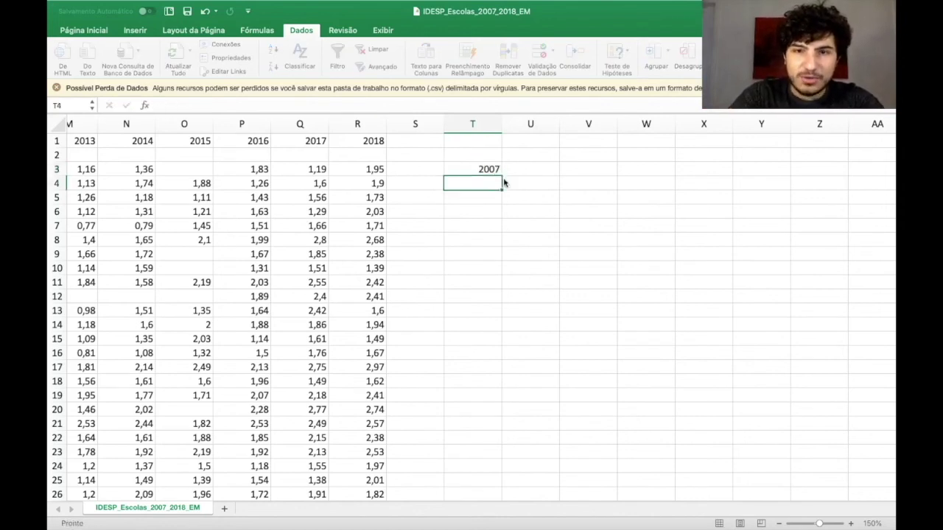
{"action": "type", "text": "2008"}
{"action": "key", "text": "Return"}
{"action": "type", "text": "2009"}
{"action": "key", "text": "Return"}
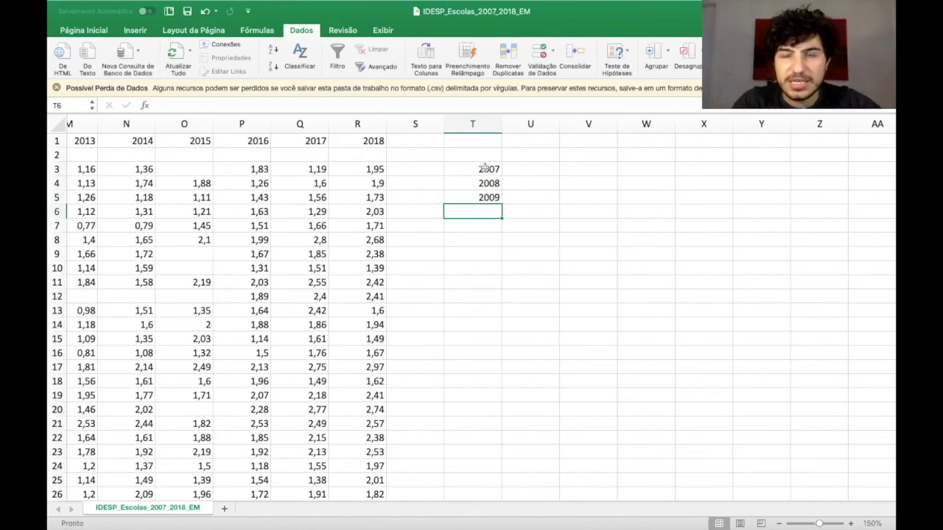
- Extend the year series in column T down to 2018 in cell T14
{"action": "left_click_drag", "start_coordinate": [485, 169], "coordinate": [480, 197]}
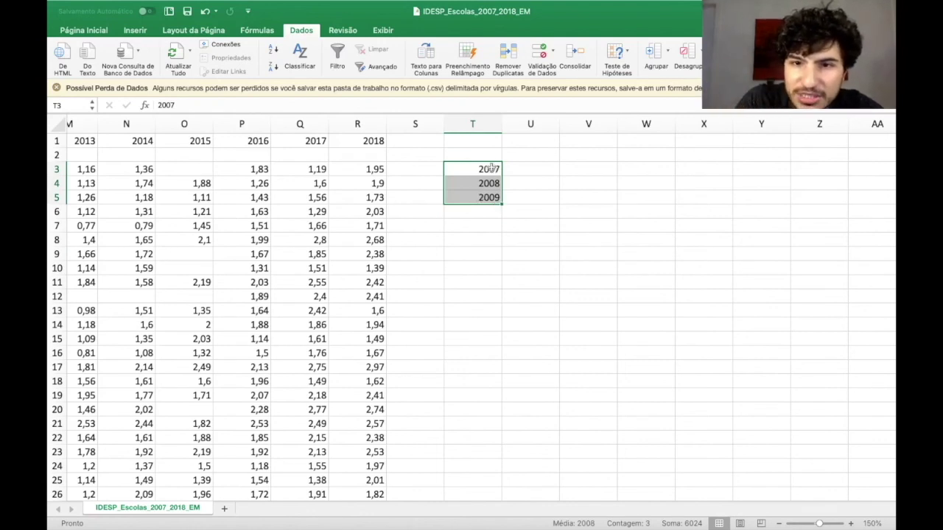
{"action": "left_click_drag", "start_coordinate": [497, 203], "coordinate": [500, 332]}
{"action": "scroll", "coordinate": [561, 277], "scroll_direction": "right", "scroll_amount": 1}
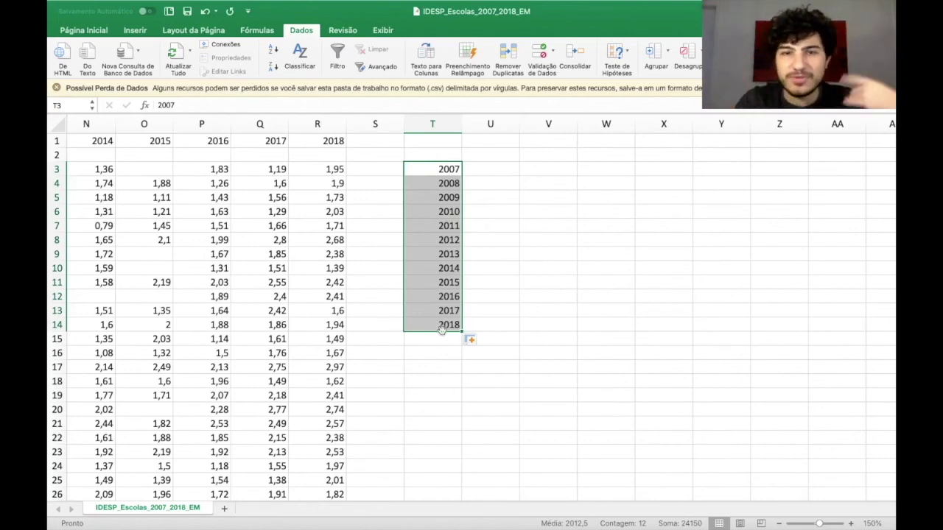
- Add the heading "Média IDESP" in cell U2, above the column beside the years
{"action": "left_click", "coordinate": [486, 160]}
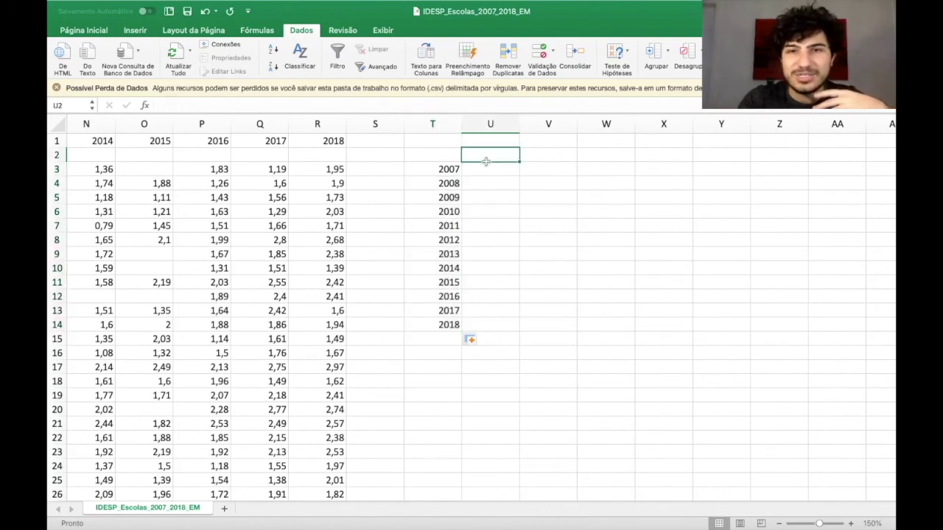
{"action": "type", "text": "Média"}
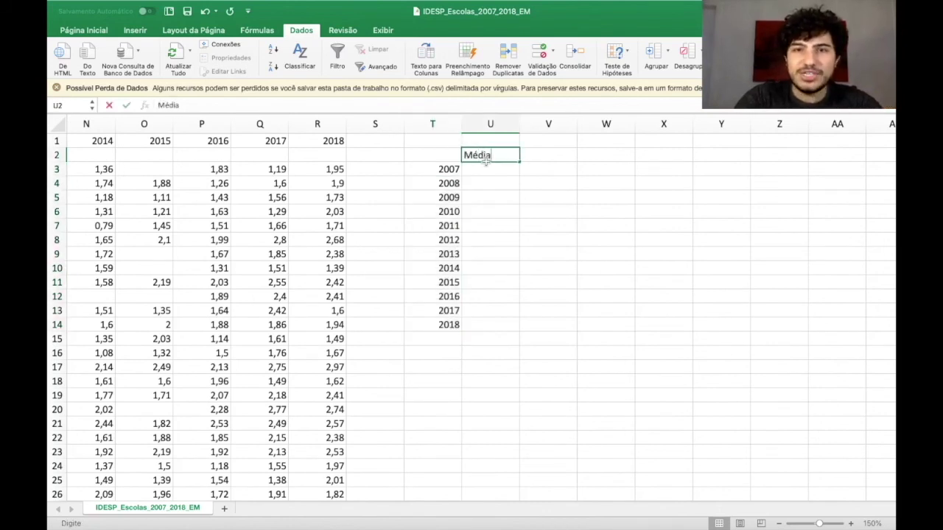
{"action": "type", "text": " IDESP"}
{"action": "key", "text": "Return"}
- Calculate the 2007 average in U3 with the formula =MÉDIA(G2:G3886)
{"action": "type", "text": "="}
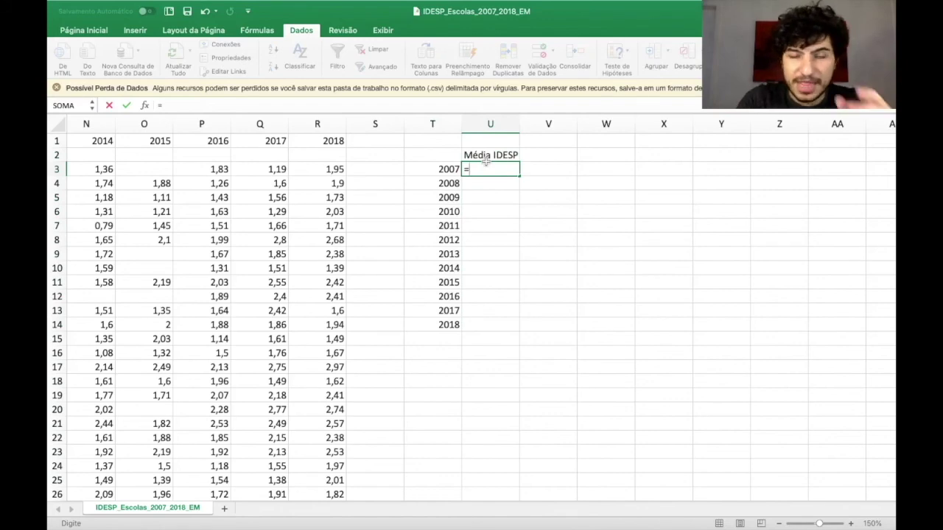
{"action": "type", "text": "MÉDIA("}
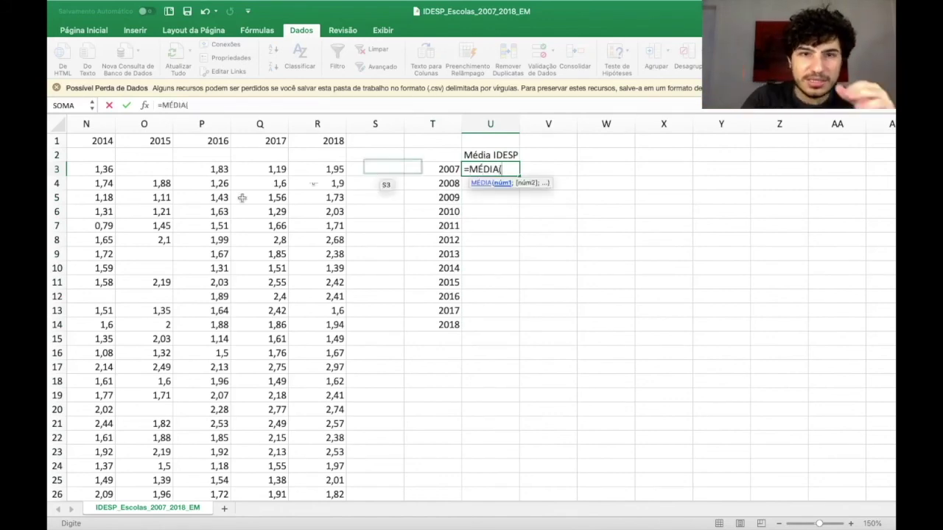
{"action": "scroll", "coordinate": [476, 179], "scroll_direction": "left", "scroll_amount": 10}
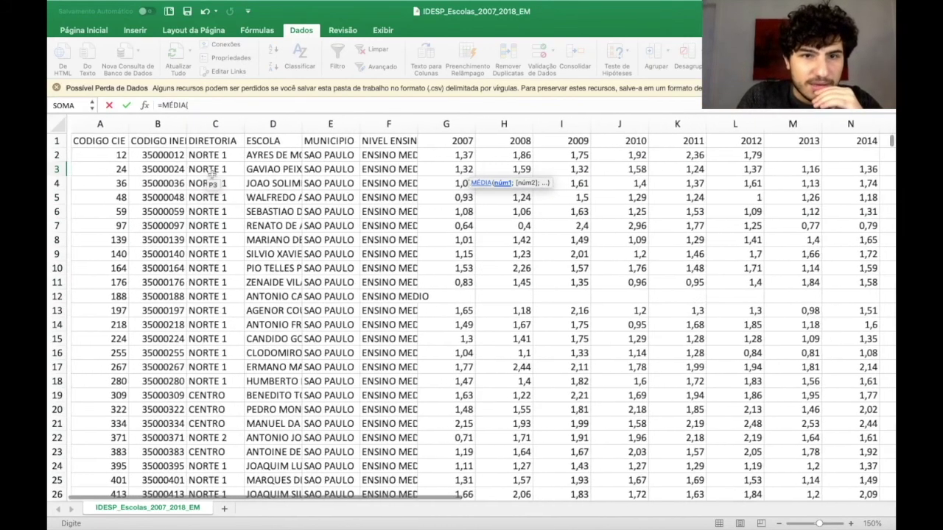
{"action": "left_click", "coordinate": [458, 155]}
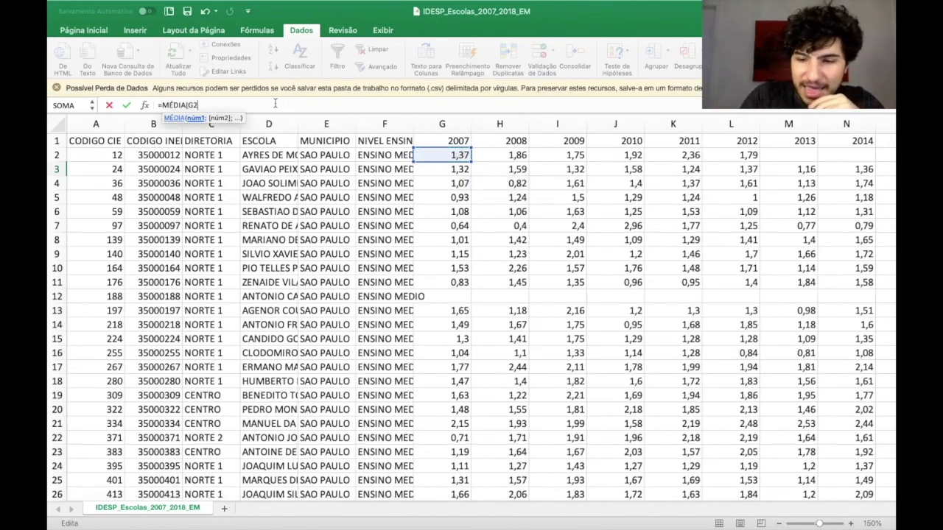
{"action": "type", "text": ":"}
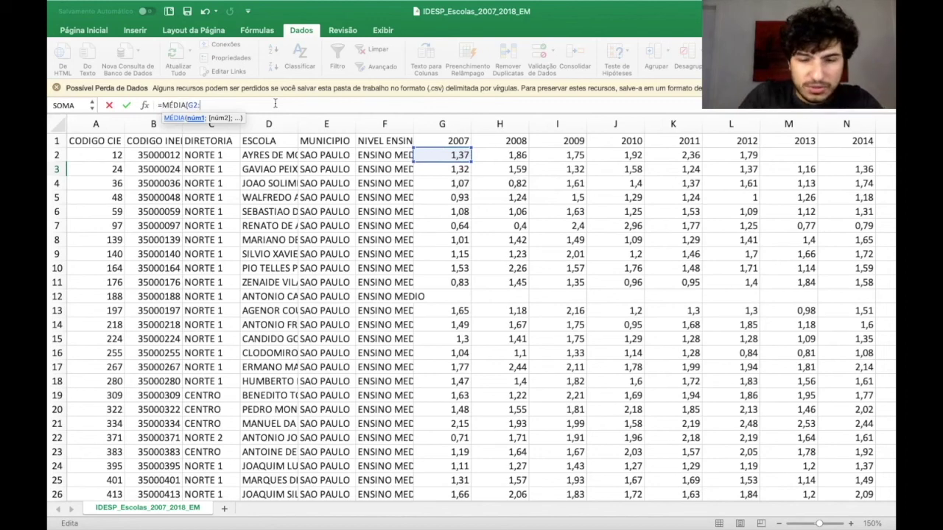
{"action": "type", "text": "G3"}
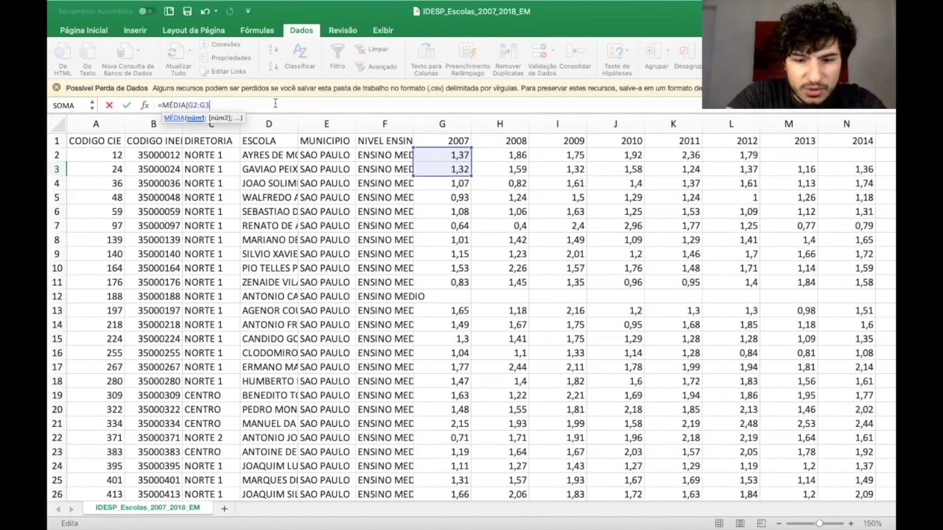
{"action": "type", "text": "886)"}
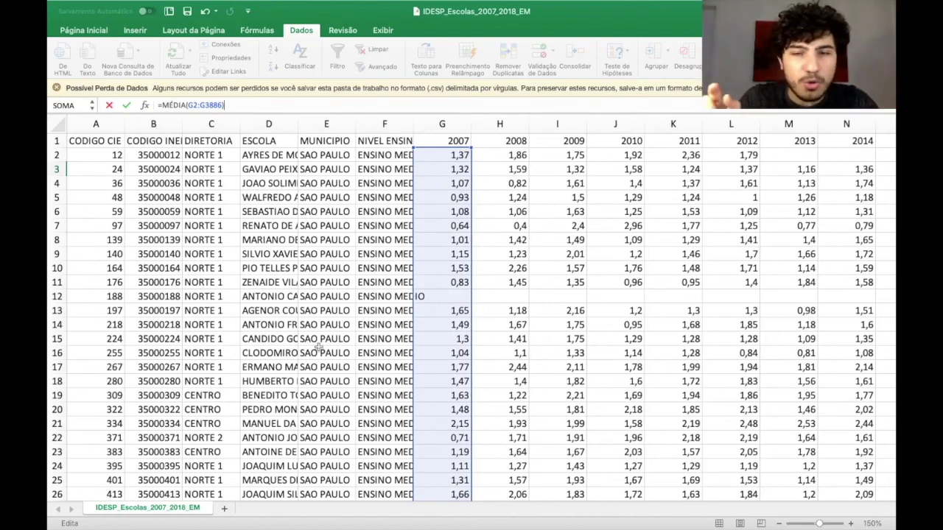
{"action": "key", "text": "Return"}
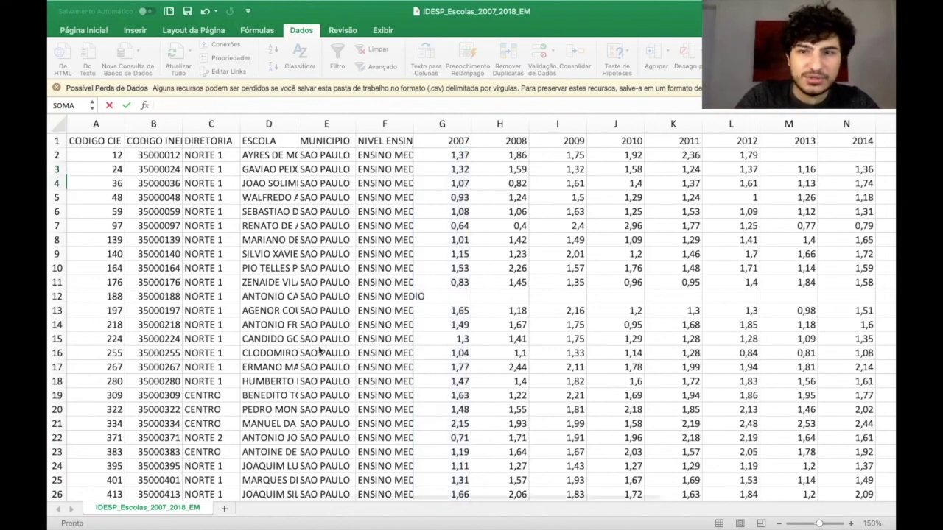
{"action": "scroll", "coordinate": [749, 151], "scroll_direction": "right", "scroll_amount": 2}
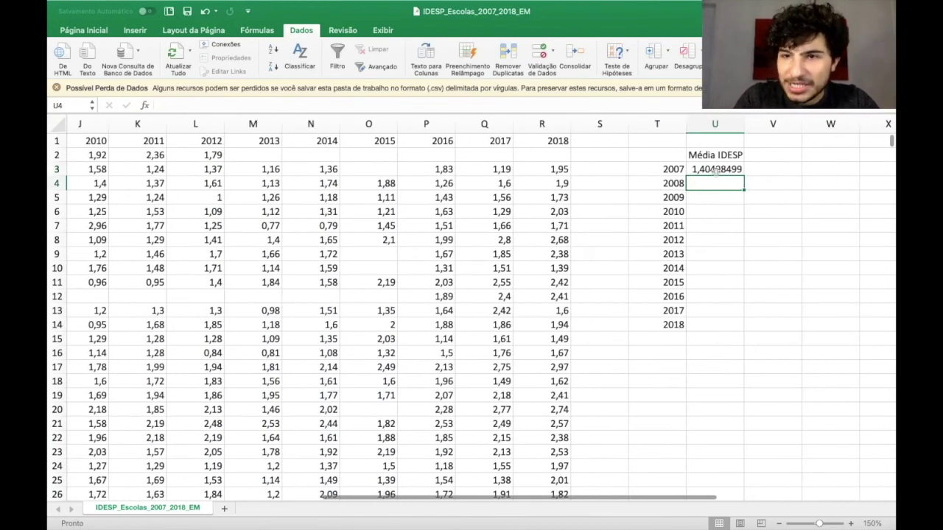
{"action": "key", "text": "Up"}
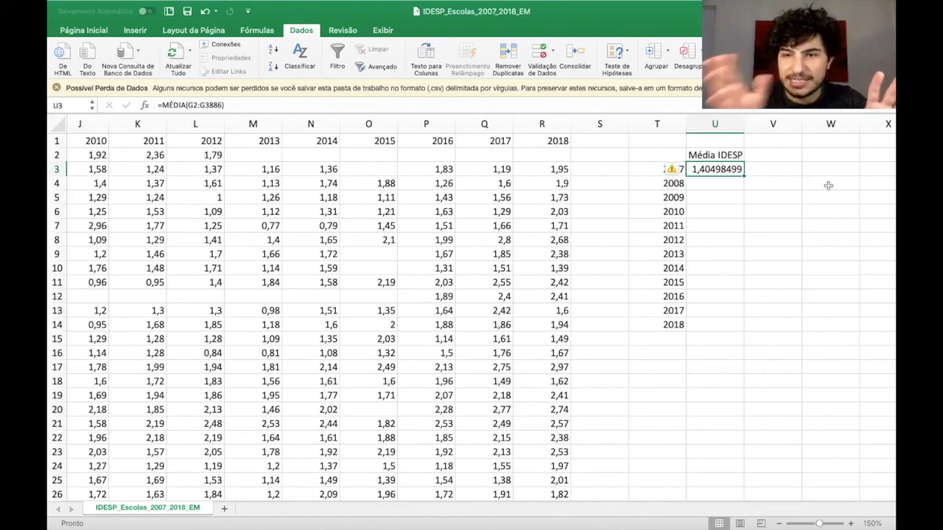
- Calculate the 2008 average in U4 with MÉDIA over the column H scores, starting at H2
{"action": "left_click", "coordinate": [720, 184]}
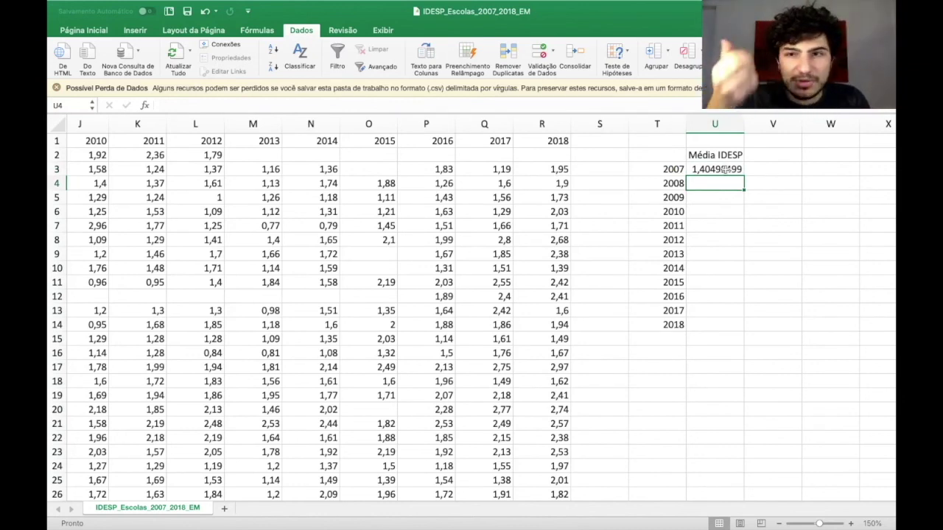
{"action": "scroll", "coordinate": [726, 170], "scroll_direction": "right", "scroll_amount": 1}
{"action": "type", "text": "="}
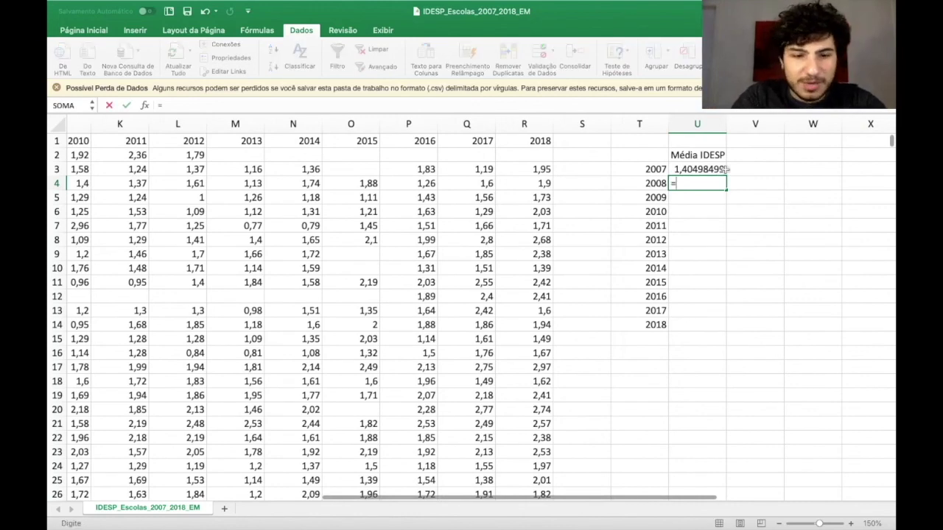
{"action": "type", "text": "MÉDIA("}
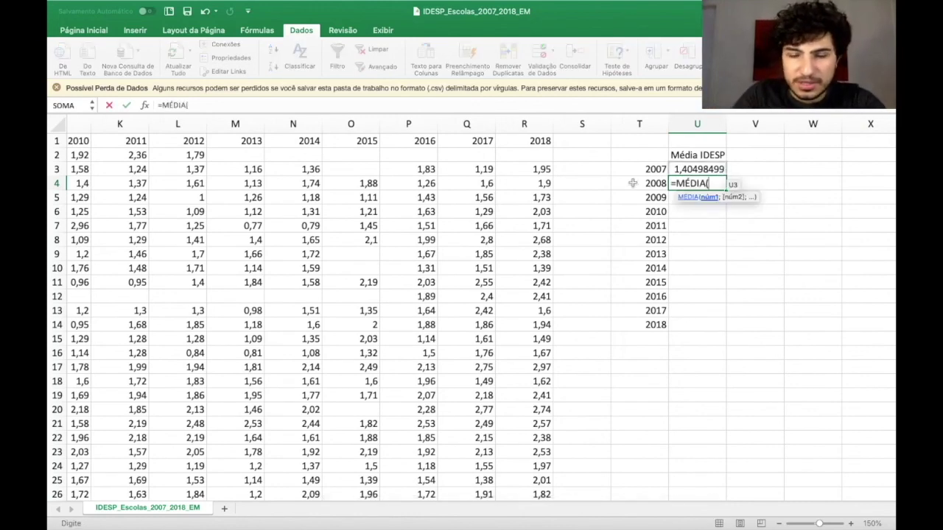
{"action": "key", "text": "Up"}
{"action": "key", "text": "Up"}
{"action": "key", "text": "ctrl+Left"}
{"action": "key", "text": "ctrl+Left"}
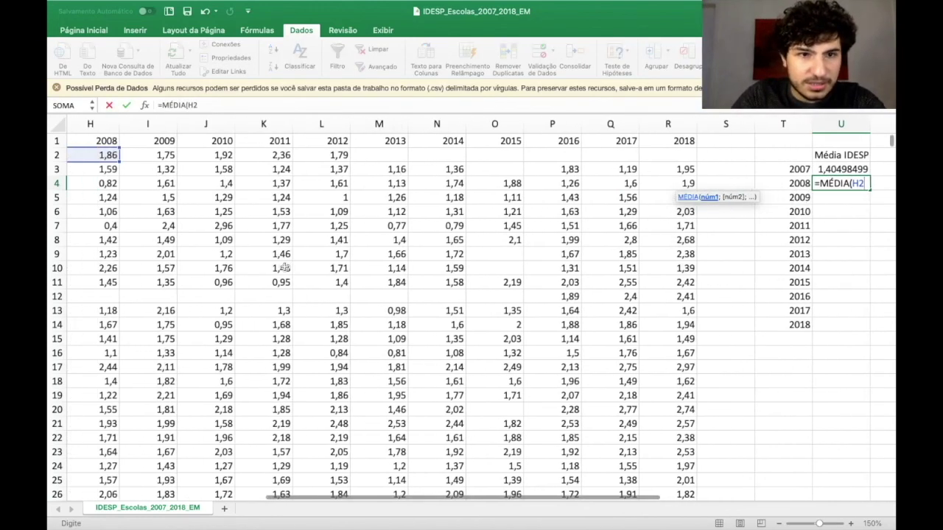
{"action": "type", "text": ":H"}
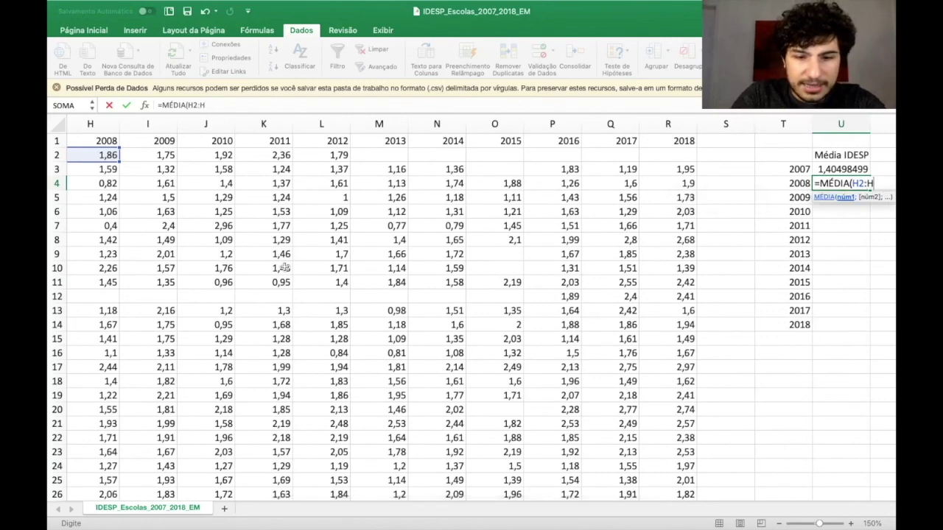
{"action": "key", "text": "Down"}
{"action": "key", "text": "ctrl+shift+Down"}
{"action": "key", "text": "Return"}
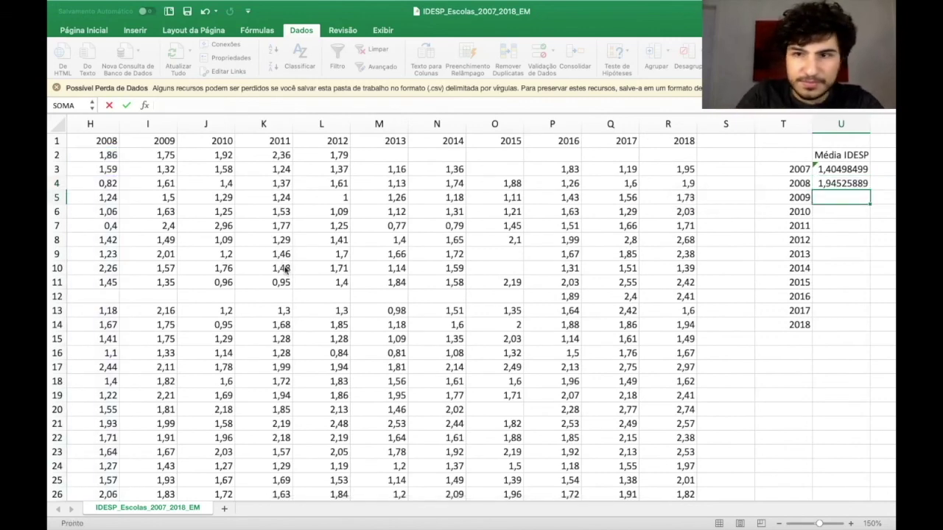
- Calculate the 2009 average in U5 with the formula =MÉDIA(I2:I3886)
{"action": "scroll", "coordinate": [709, 385], "scroll_direction": "right", "scroll_amount": 2}
{"action": "scroll", "coordinate": [708, 385], "scroll_direction": "down", "scroll_amount": 1}
{"action": "type", "text": "=MÉDIA("}
{"action": "scroll", "coordinate": [408, 307], "scroll_direction": "left", "scroll_amount": 2}
{"action": "scroll", "coordinate": [408, 308], "scroll_direction": "up", "scroll_amount": 1}
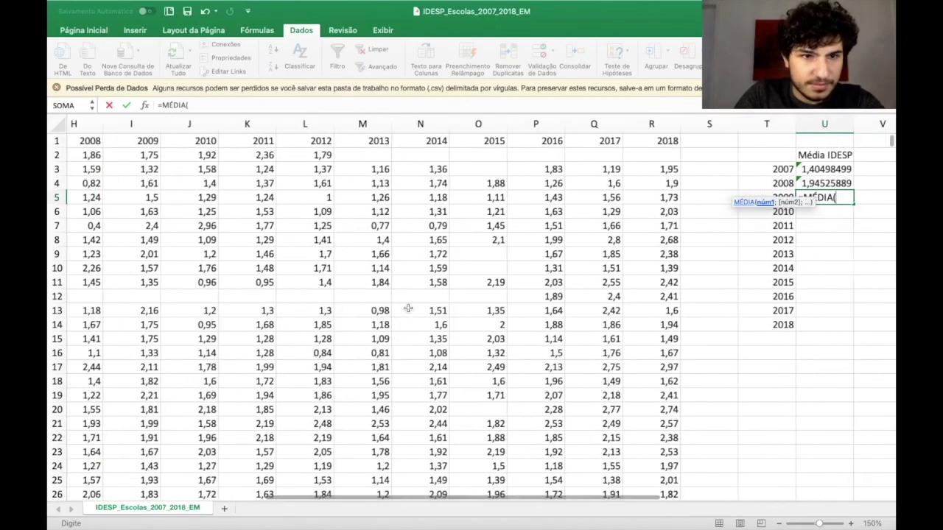
{"action": "type", "text": "I"}
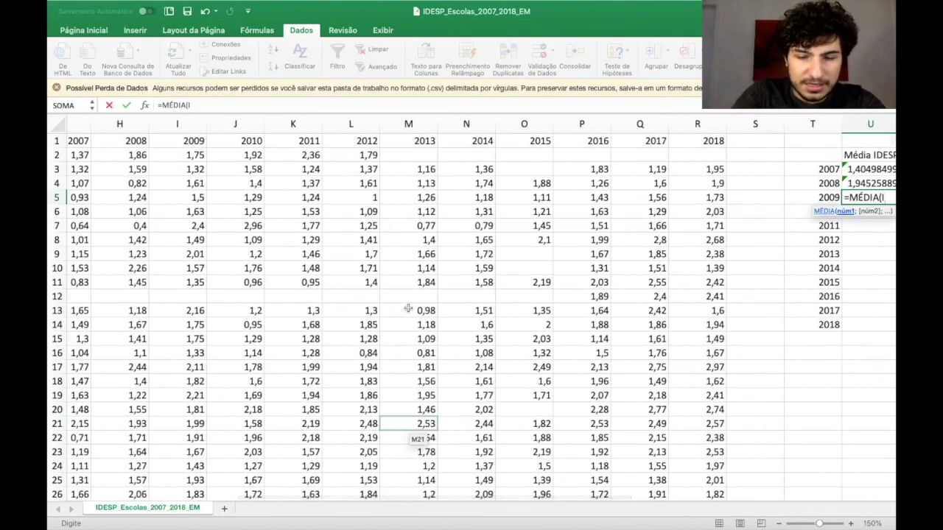
{"action": "type", "text": "2:"}
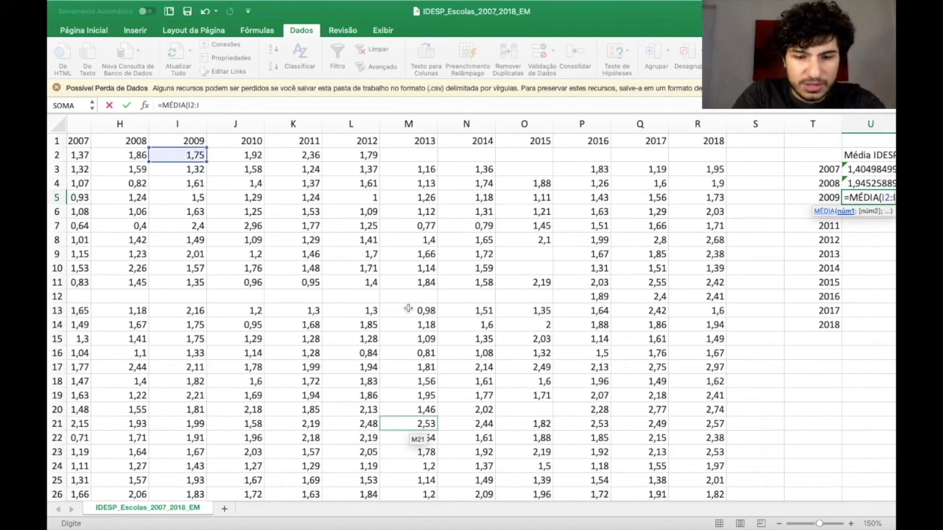
{"action": "type", "text": "I3886)"}
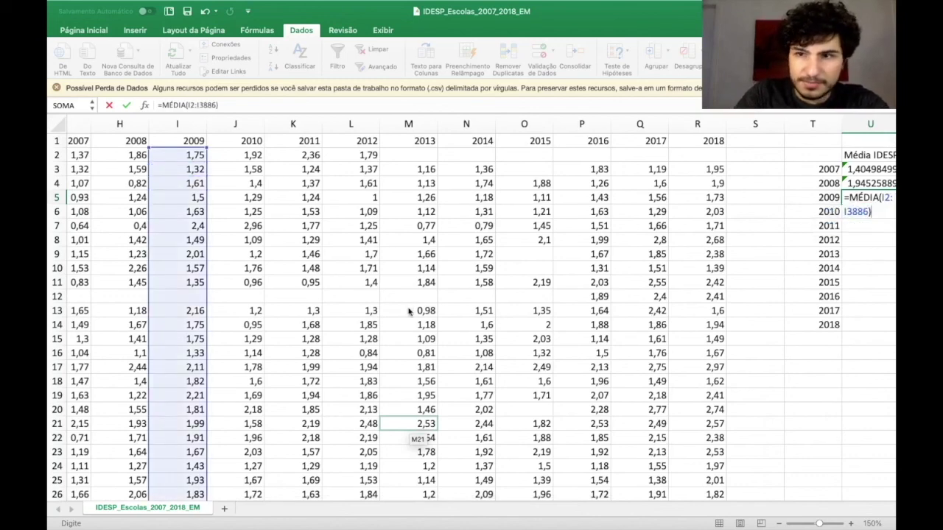
{"action": "key", "text": "Return"}
- Calculate the 2010 average in U6 with the formula =MÉDIA(J2:J3886)
{"action": "type", "text": "=MÉDIA("}
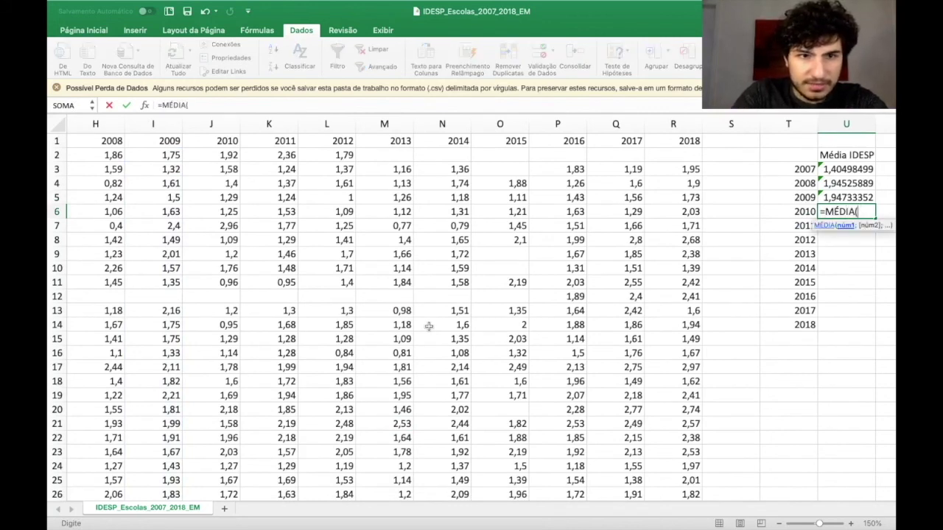
{"action": "type", "text": "J2"}
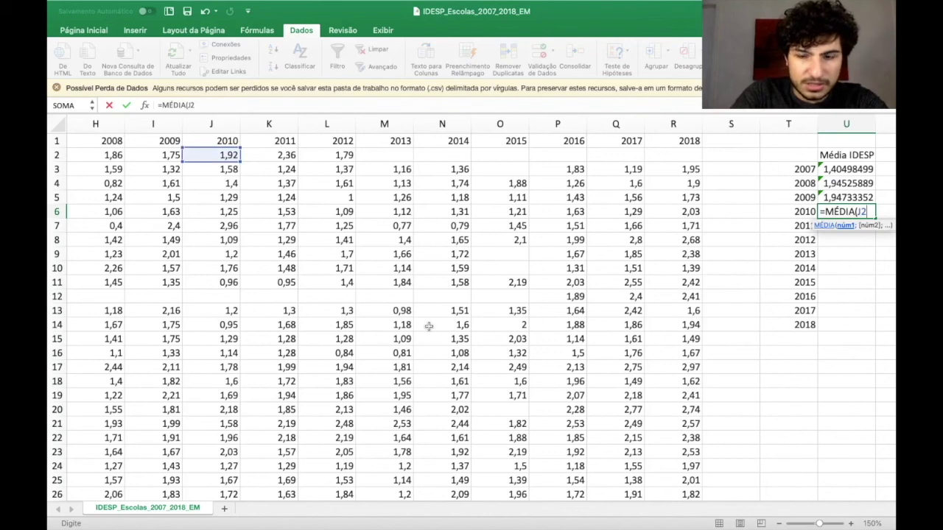
{"action": "type", "text": ":J3886)"}
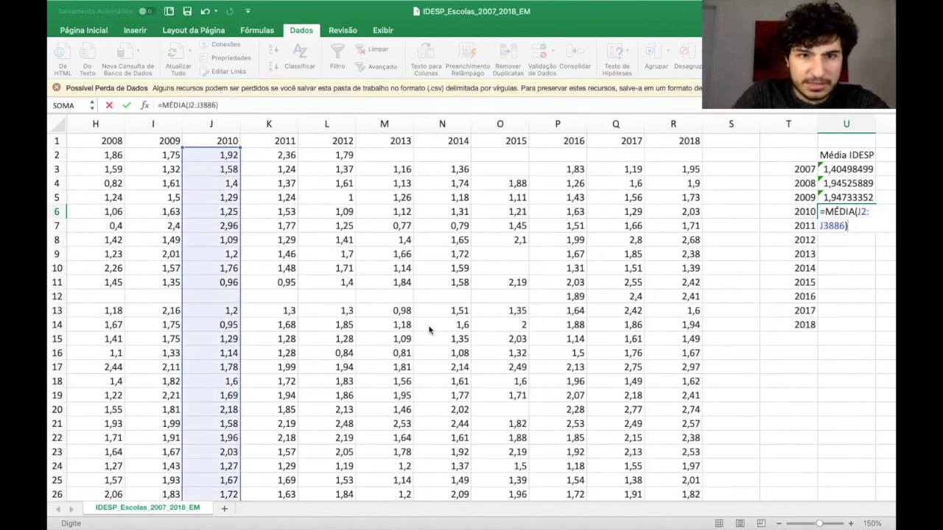
{"action": "key", "text": "Return"}
- Calculate the 2011 average in U7 with the formula =MÉDIA(K2:K3886)
{"action": "type", "text": "=M"}
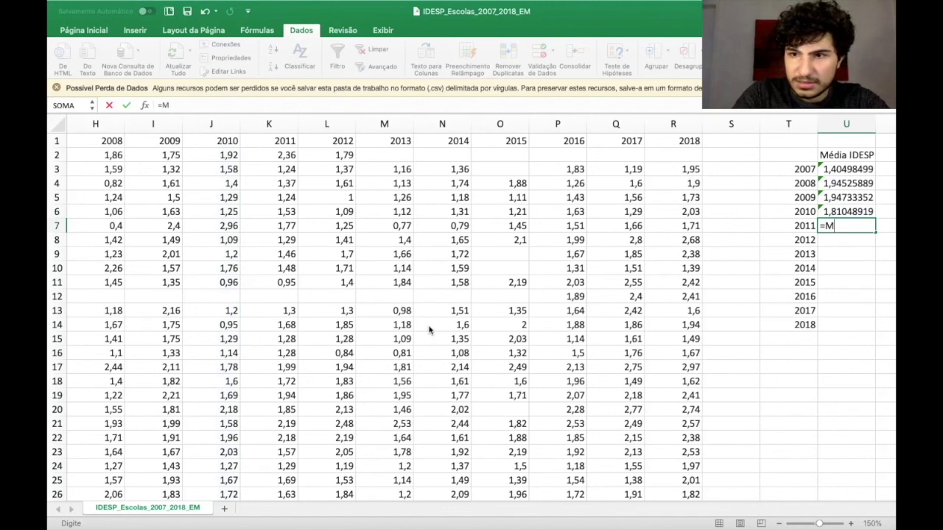
{"action": "key", "text": "BackSpace"}
{"action": "type", "text": "MÉDIA("}
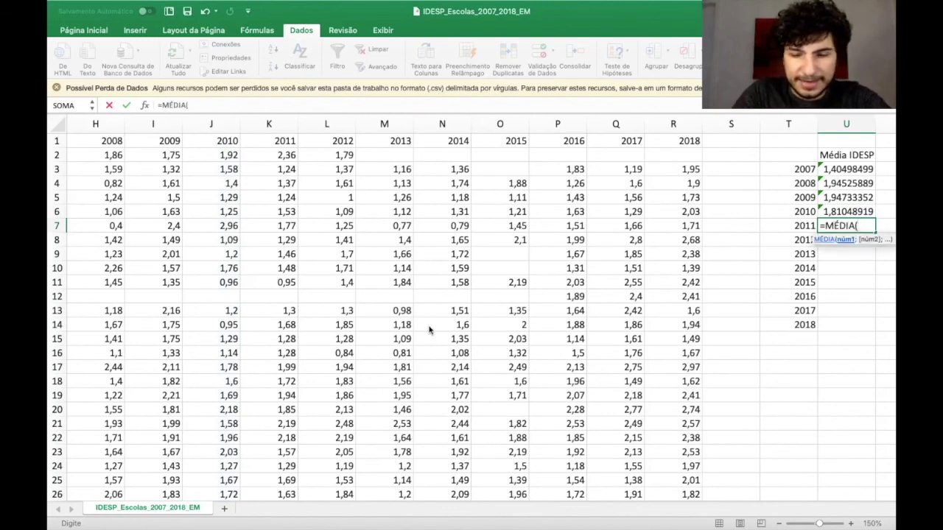
{"action": "type", "text": "K2"}
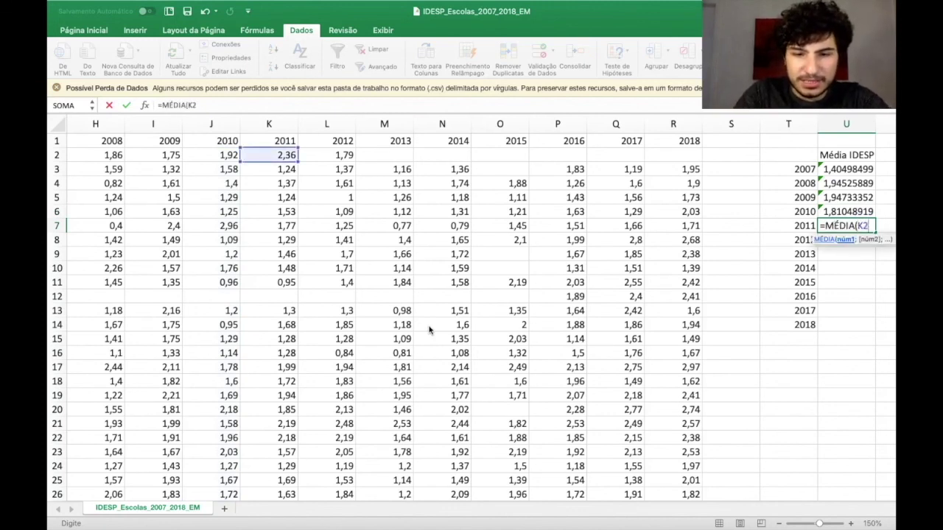
{"action": "type", "text": ":K388)"}
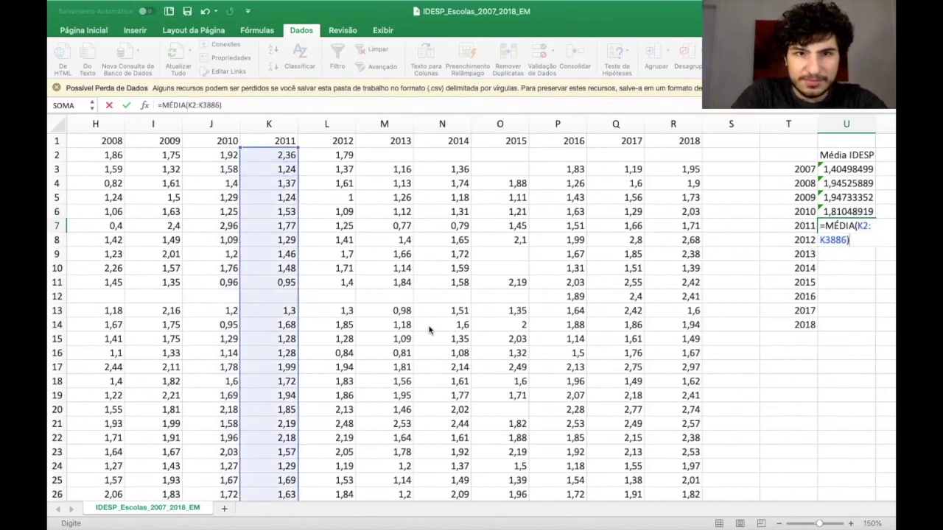
{"action": "key", "text": "Return"}
- Calculate the 2012 average in U8 with the formula =MÉDIA(L2:L3886)
{"action": "type", "text": "=MÉDIA"}
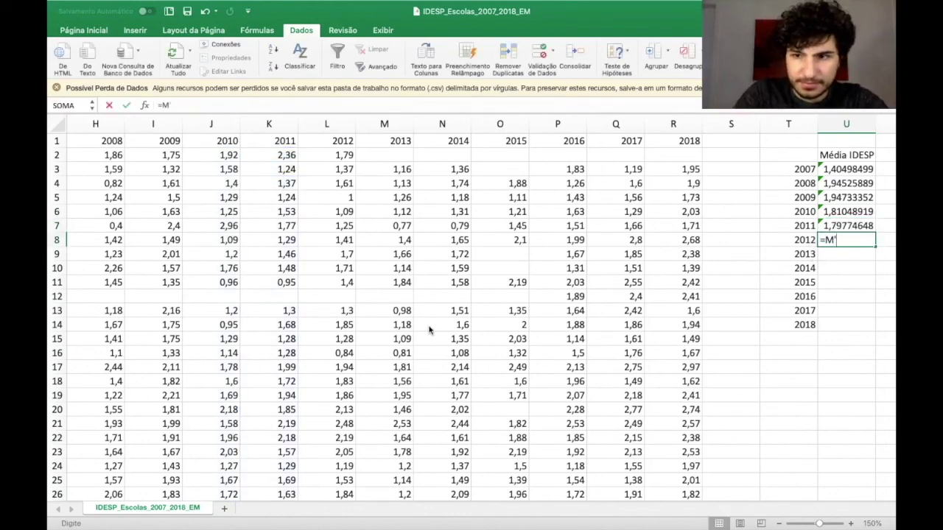
{"action": "key", "text": "BackSpace"}
{"action": "key", "text": "BackSpace"}
{"action": "key", "text": "BackSpace"}
{"action": "key", "text": "BackSpace"}
{"action": "type", "text": "ÉDIA"}
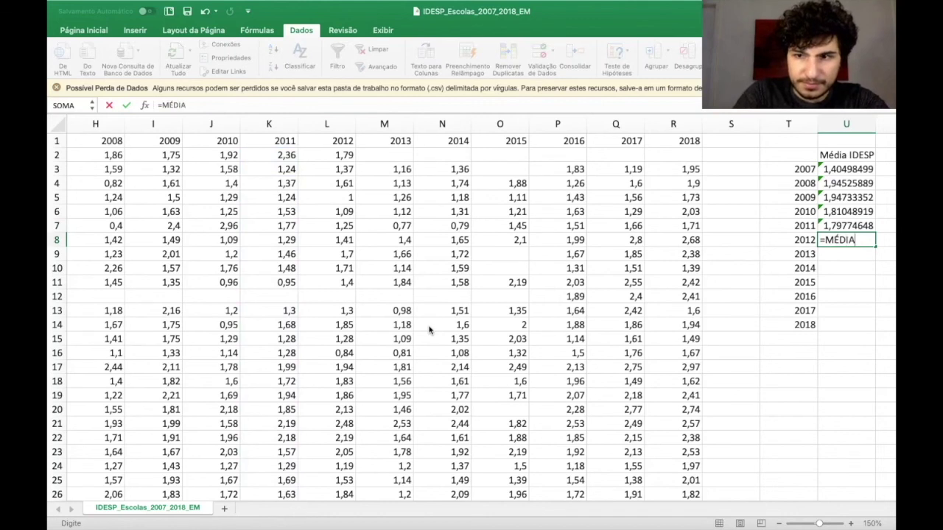
{"action": "type", "text": "(L2"}
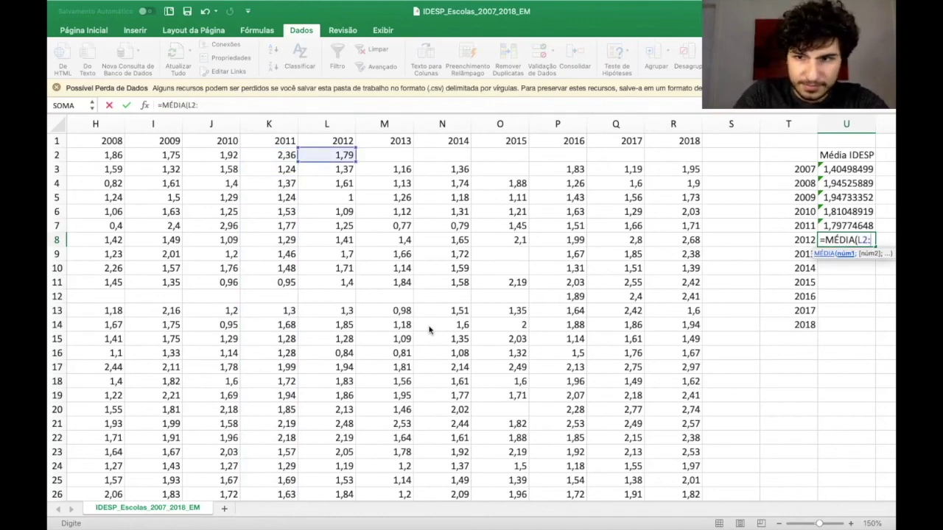
{"action": "type", "text": ":L86)"}
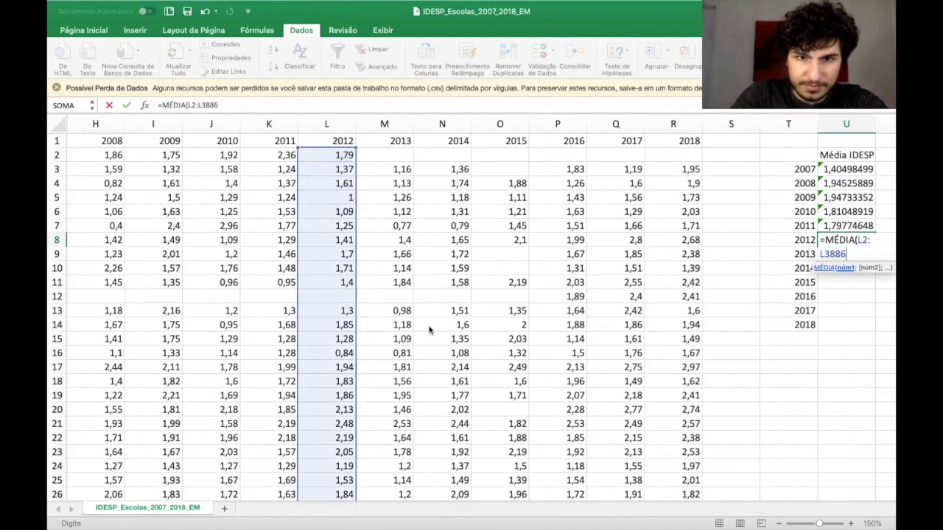
{"action": "key", "text": "Return"}
- Calculate the 2013 average in U9 with MÉDIA over the column M scores, starting at M2
{"action": "type", "text": "=MÉDI"}
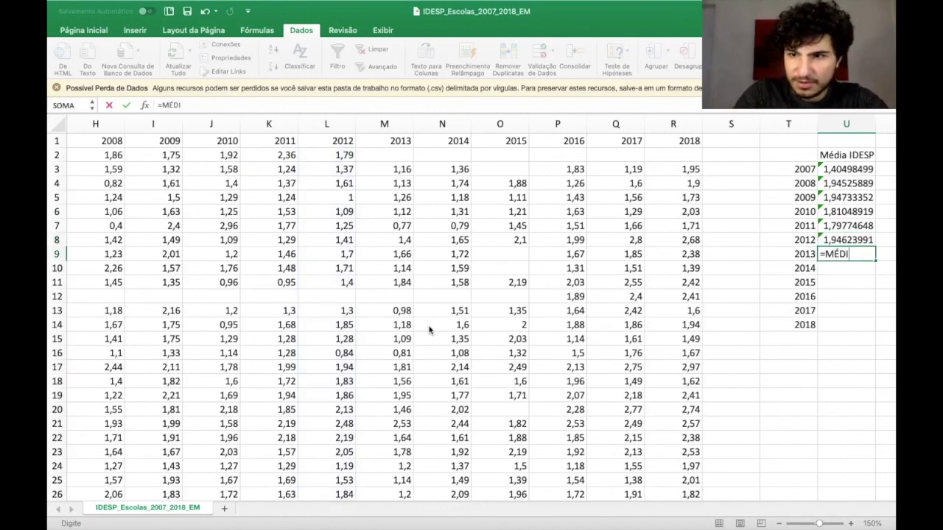
{"action": "type", "text": "A("}
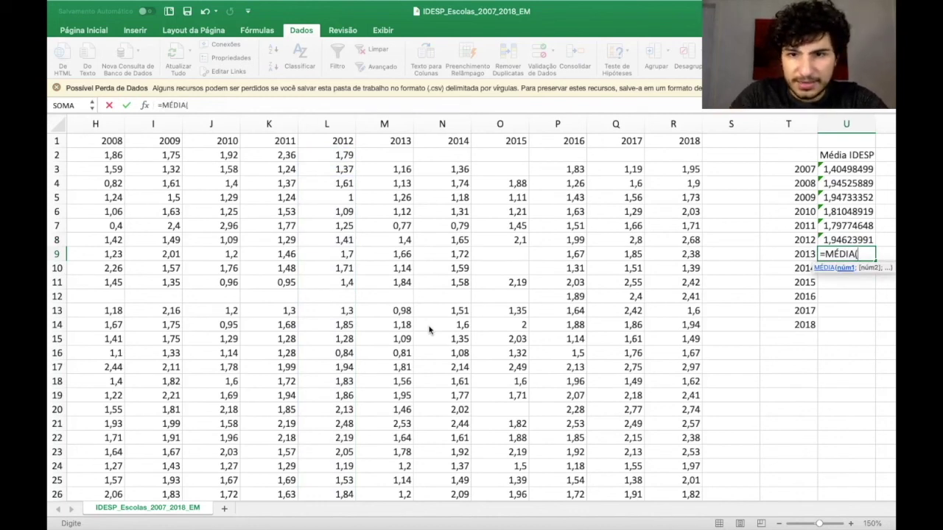
{"action": "type", "text": "M"}
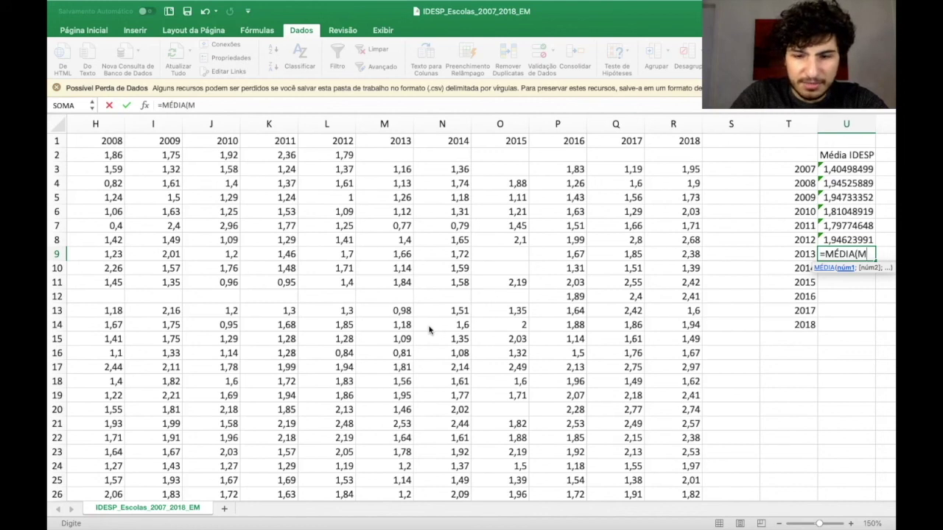
{"action": "type", "text": "2:"}
{"action": "key", "text": "super+shift+Down"}
{"action": "key", "text": "super+shift+Down"}
{"action": "key", "text": "super+shift+Down"}
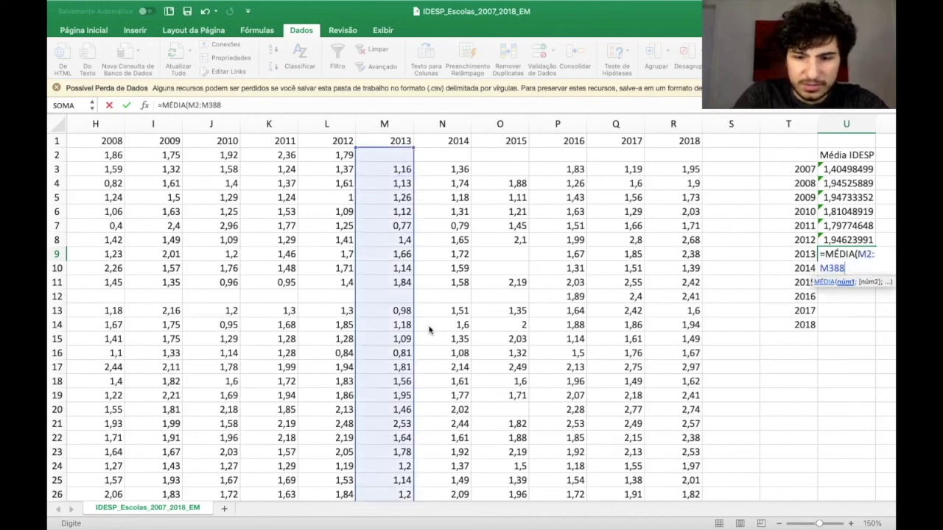
{"action": "type", "text": ")"}
{"action": "key", "text": "Return"}
- Calculate the 2014 average in U10 with the formula =MÉDIA(N2:N3886)
{"action": "type", "text": "=N"}
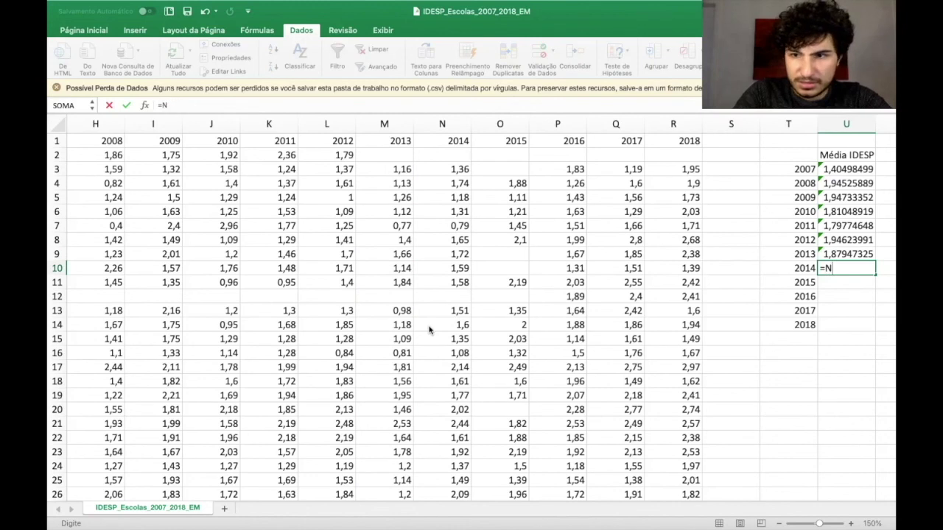
{"action": "key", "text": "BackSpace"}
{"action": "type", "text": "MÉDIA("}
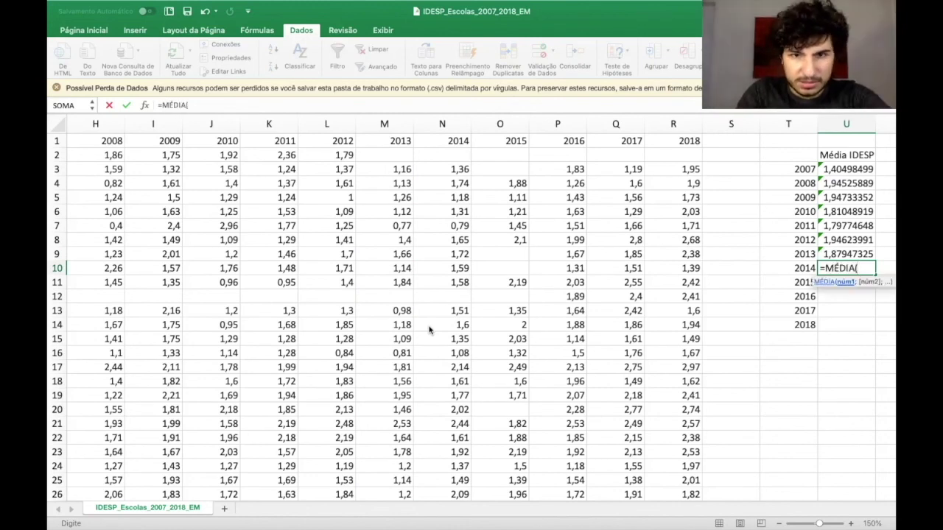
{"action": "type", "text": "N2:N3886)"}
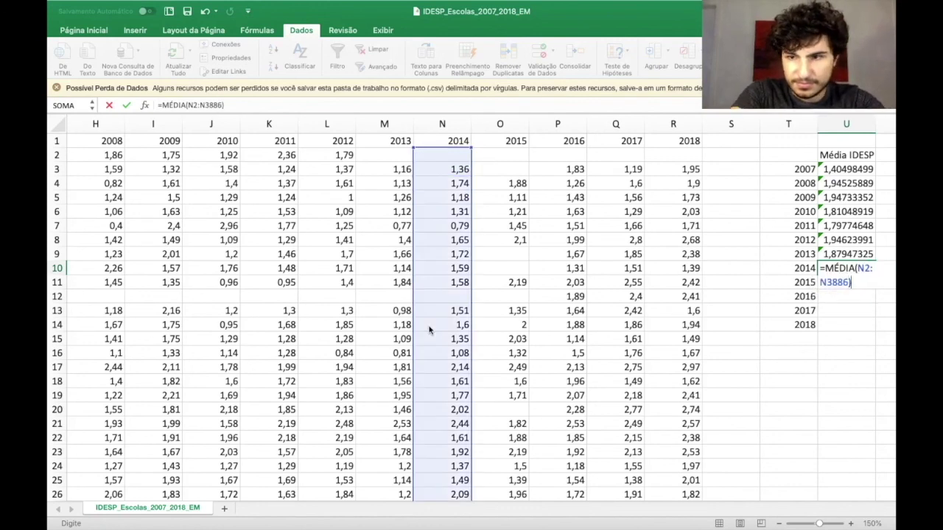
{"action": "key", "text": "Return"}
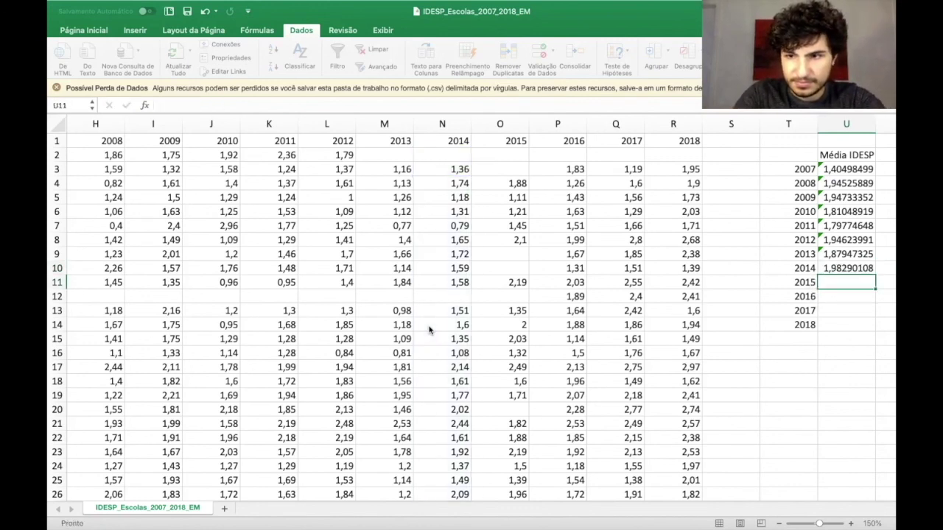
- Calculate the 2015 average in U11 with the formula =MÉDIA(O2:O3886)
{"action": "type", "text": "=MÉDIA("}
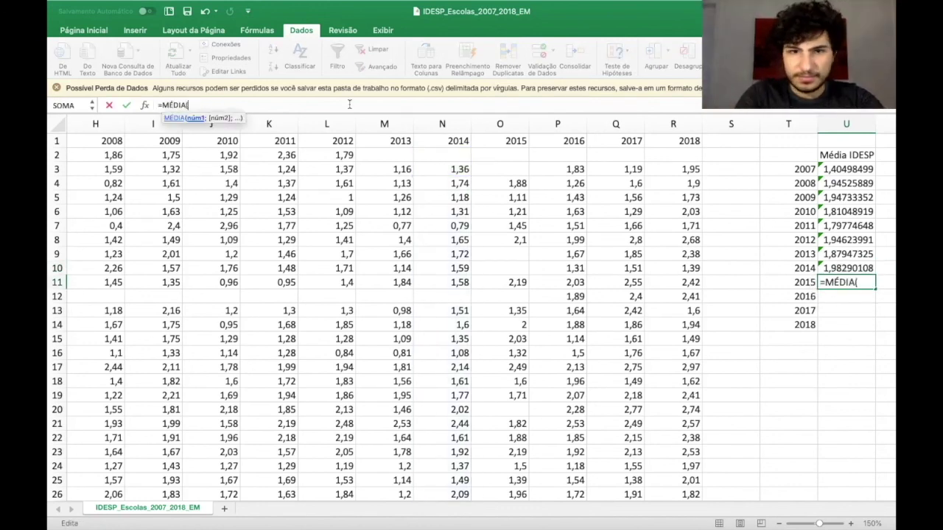
{"action": "left_click", "coordinate": [507, 156]}
{"action": "type", "text": ":O"}
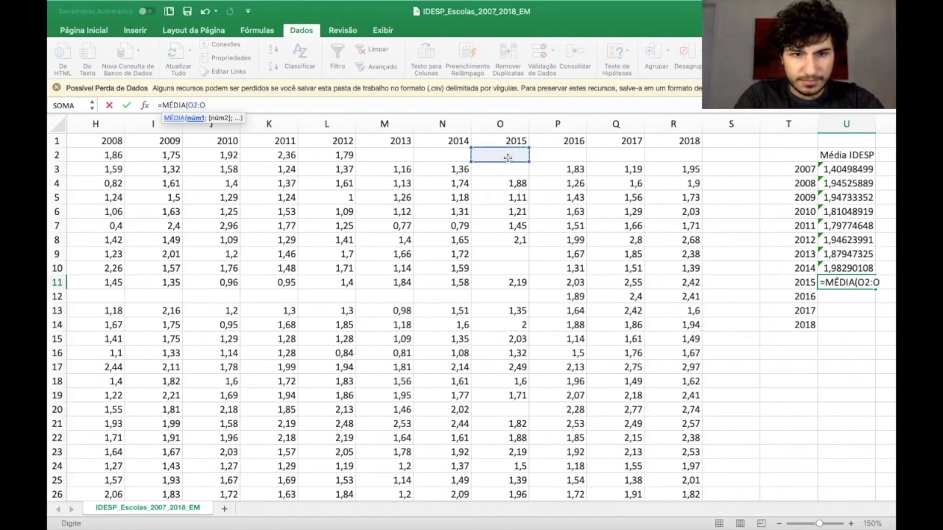
{"action": "type", "text": "3886"}
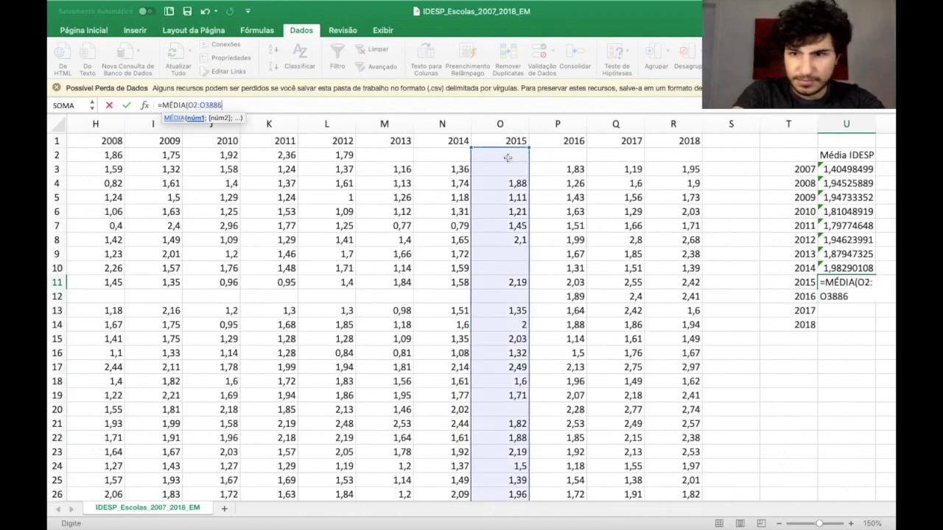
{"action": "type", "text": ")"}
{"action": "key", "text": "Return"}
- Calculate the 2016 average in U12 with the formula =MÉDIA(P2:P3886)
{"action": "type", "text": "=MÉD"}
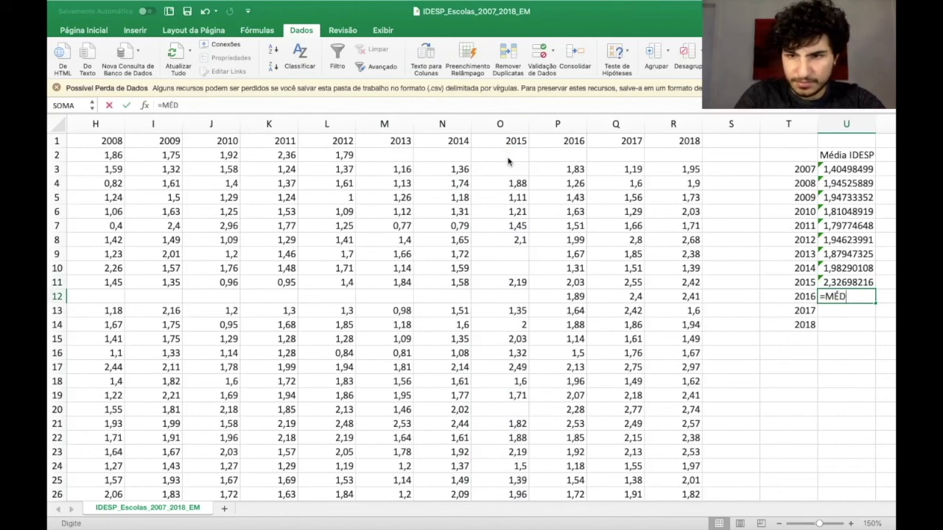
{"action": "type", "text": "IAP(P"}
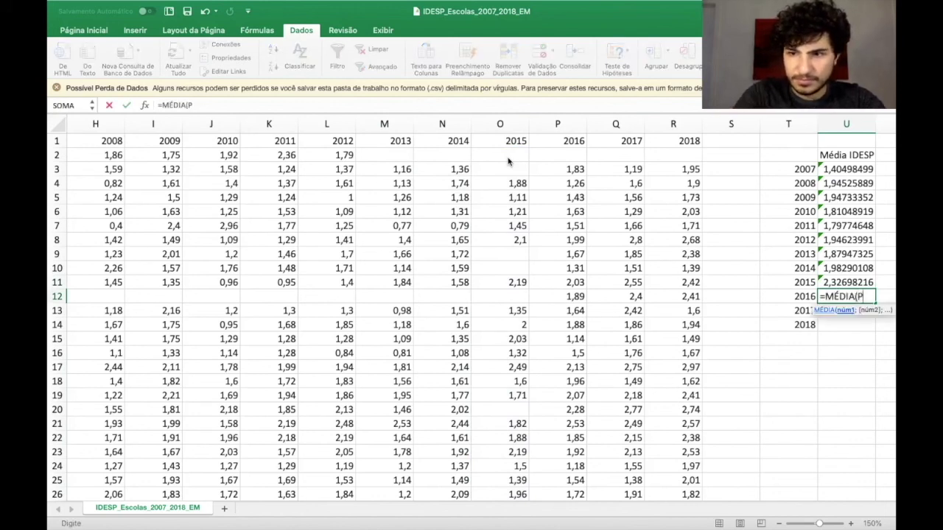
{"action": "type", "text": "2:P"}
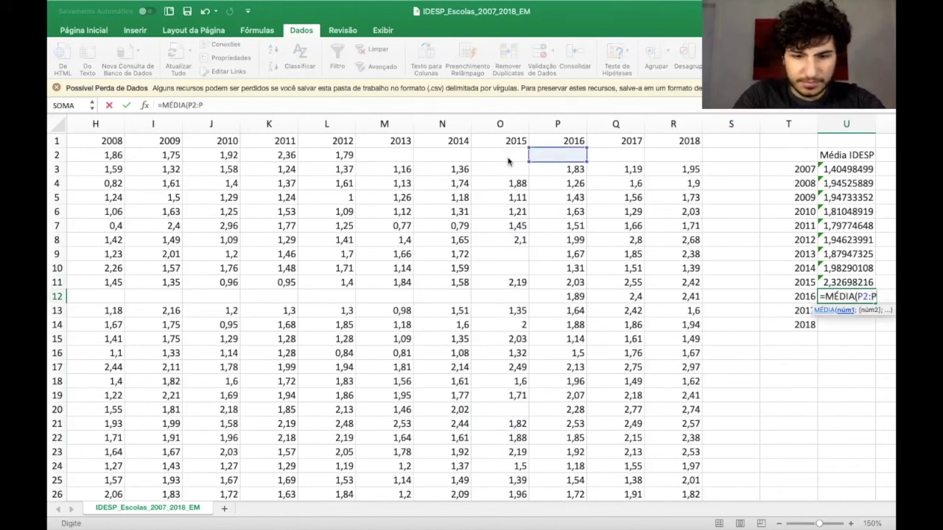
{"action": "type", "text": "3886)"}
{"action": "key", "text": "Return"}
- Calculate the 2017 average in U13 with the formula =MÉDIA(Q2:Q3886)
{"action": "type", "text": "=MÉDIA("}
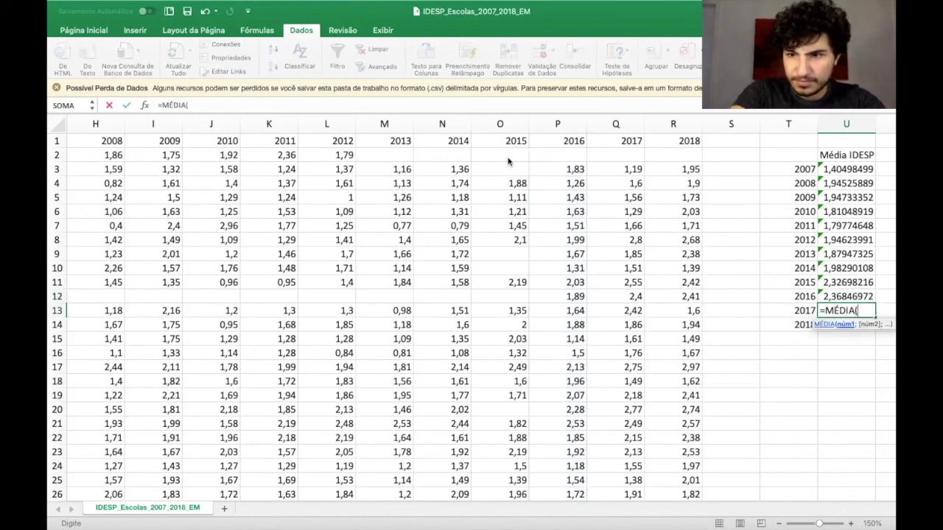
{"action": "type", "text": "Q2:Q3886)"}
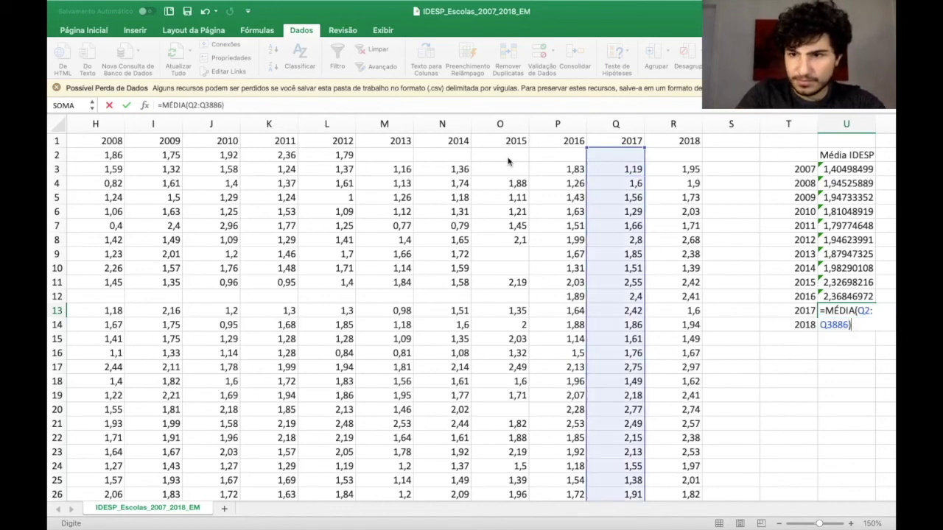
{"action": "key", "text": "Return"}
- Calculate the 2018 average in U14 with the formula =MÉDIA(R2:R3886)
{"action": "type", "text": "=MÉDIA"}
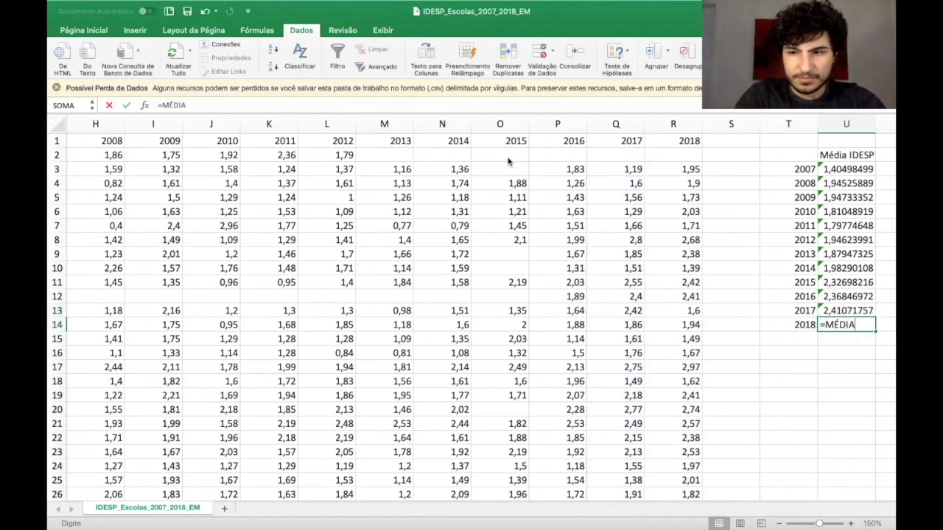
{"action": "type", "text": "(R2:R3886)"}
{"action": "key", "text": "Return"}
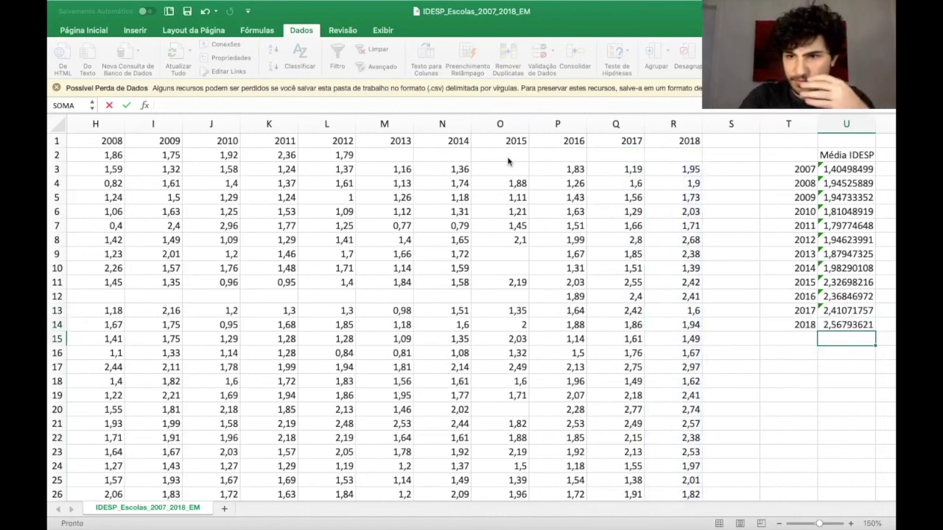
- Insert a 2-D line chart of the yearly averages in T2:U14 and enlarge it, mainly in width
{"action": "key", "text": "Right"}
{"action": "key", "text": "Right"}
{"action": "key", "text": "Up"}
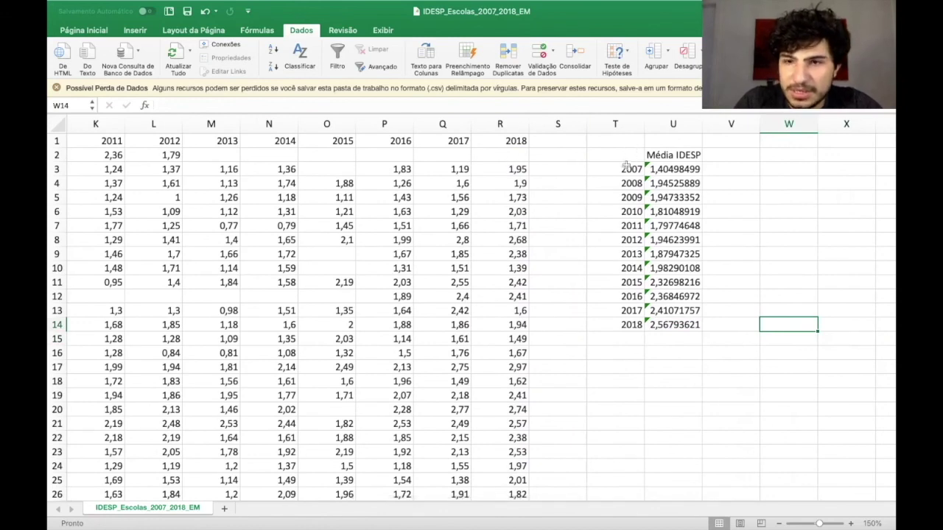
{"action": "left_click_drag", "start_coordinate": [628, 158], "coordinate": [675, 328]}
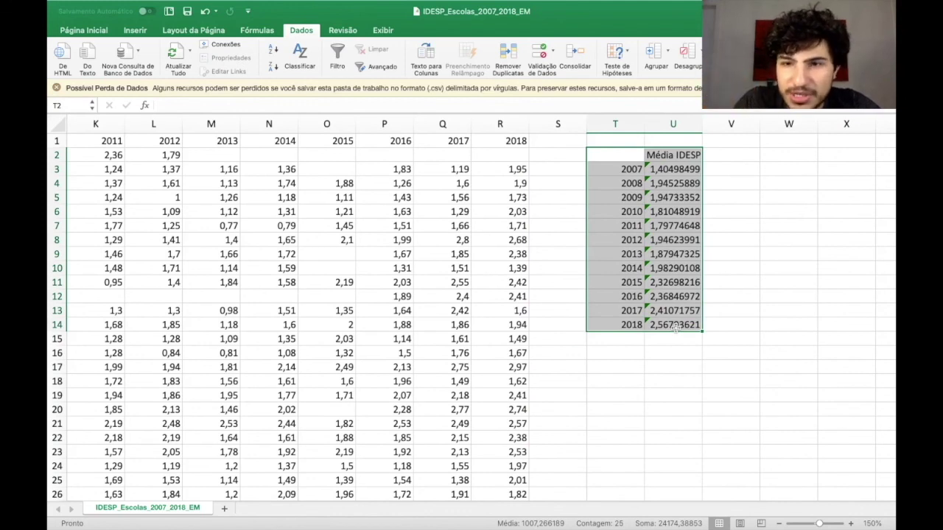
{"action": "left_click_drag", "start_coordinate": [630, 160], "coordinate": [674, 327]}
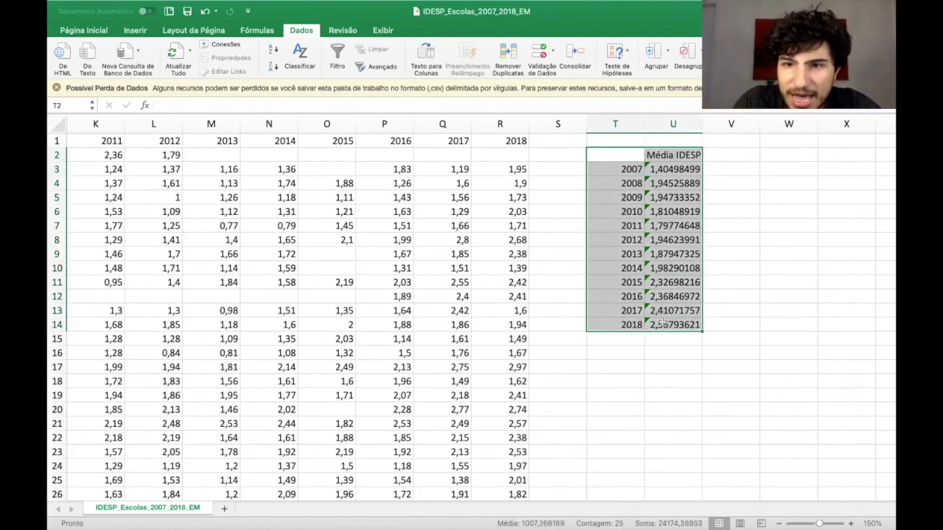
{"action": "left_click", "coordinate": [136, 31]}
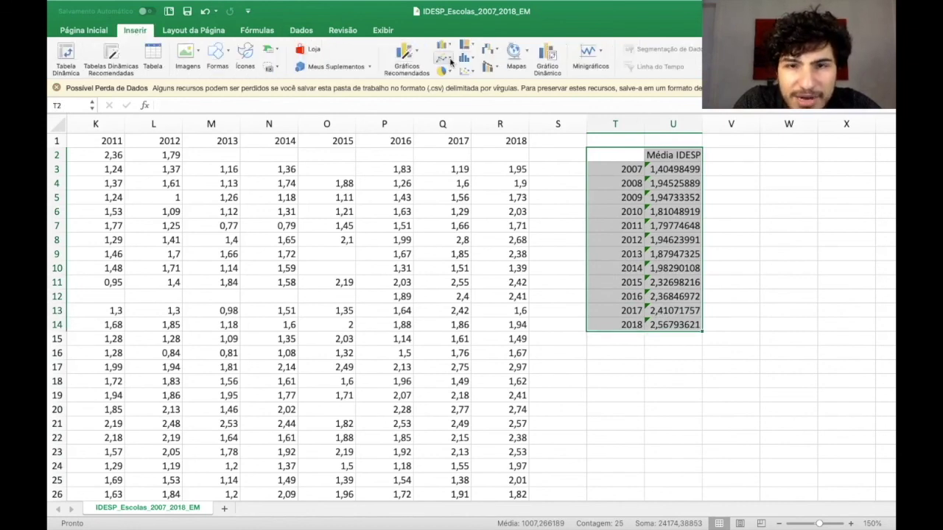
{"action": "left_click", "coordinate": [451, 62]}
{"action": "left_click", "coordinate": [472, 126]}
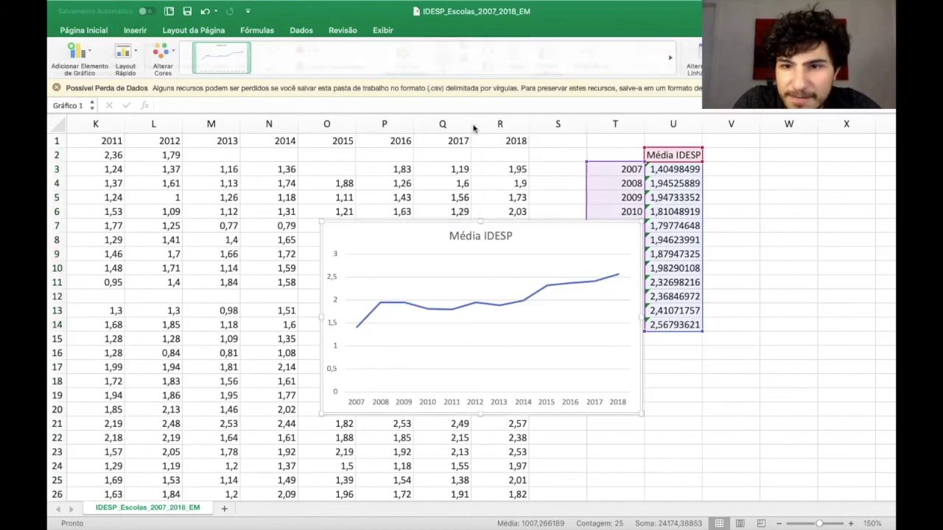
{"action": "left_click_drag", "start_coordinate": [642, 415], "coordinate": [746, 434]}
- Change the line chart's title to "Média IDESP por Ano", keeping the chart selected
{"action": "left_click", "coordinate": [563, 234]}
{"action": "left_click", "coordinate": [564, 235]}
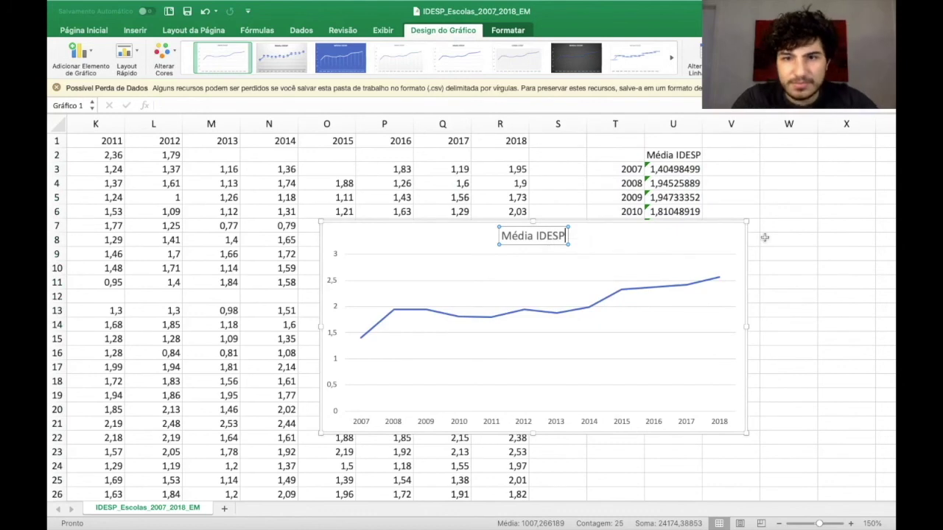
{"action": "type", "text": "IDESP por"}
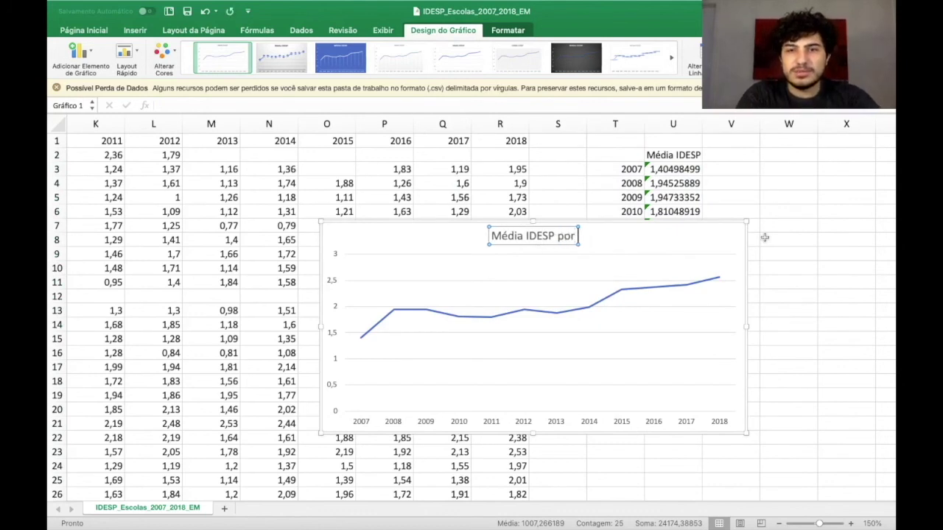
{"action": "type", "text": " Ano"}
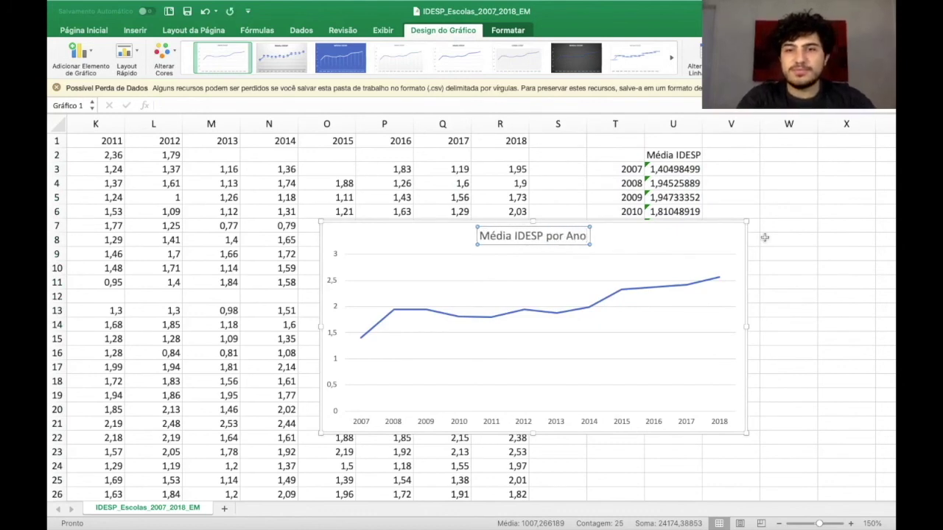
{"action": "left_click", "coordinate": [820, 256]}
{"action": "left_click", "coordinate": [663, 226]}
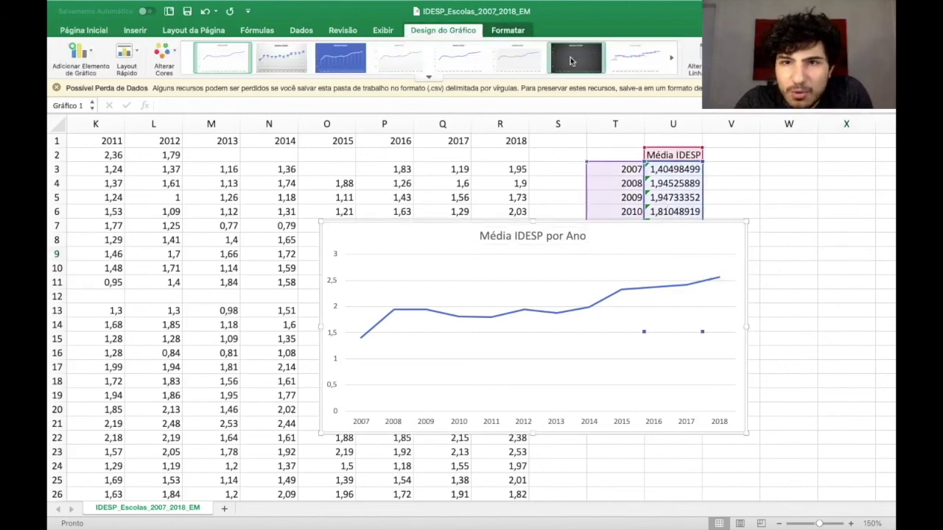
- Try three chart styles on the line chart, ending with the plain white one with a bold title and horizontal gridlines
{"action": "left_click", "coordinate": [558, 62]}
{"action": "left_click", "coordinate": [512, 61]}
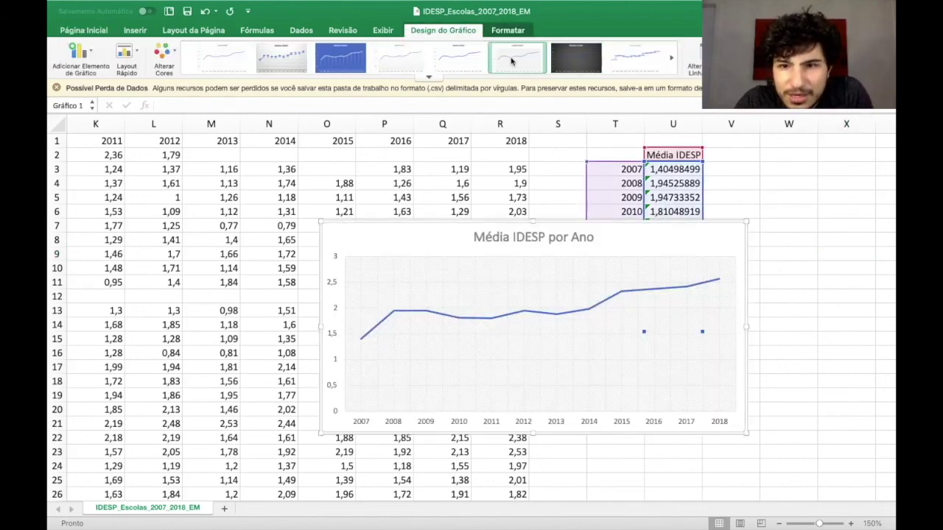
{"action": "left_click", "coordinate": [475, 62]}
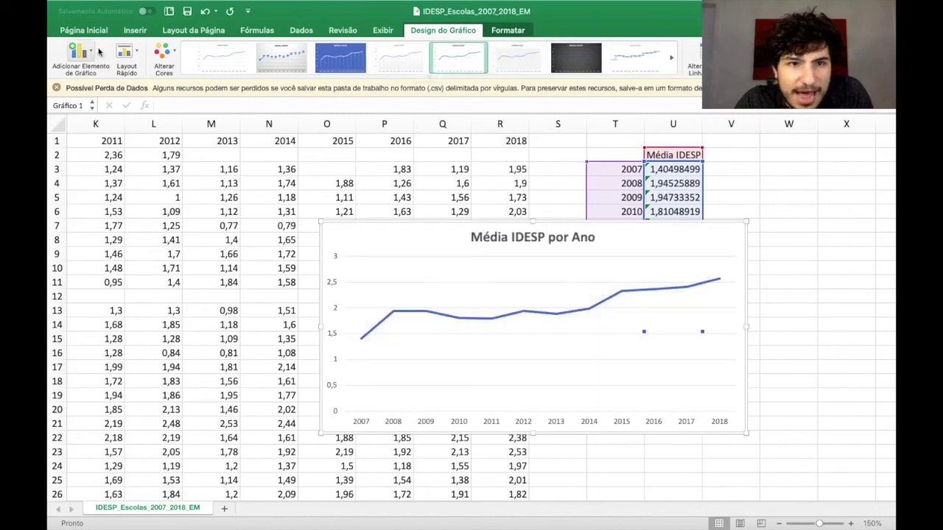
- Try the monochromatic orange palette on the line chart and settle on the monochromatic grey palette
{"action": "left_click", "coordinate": [174, 64]}
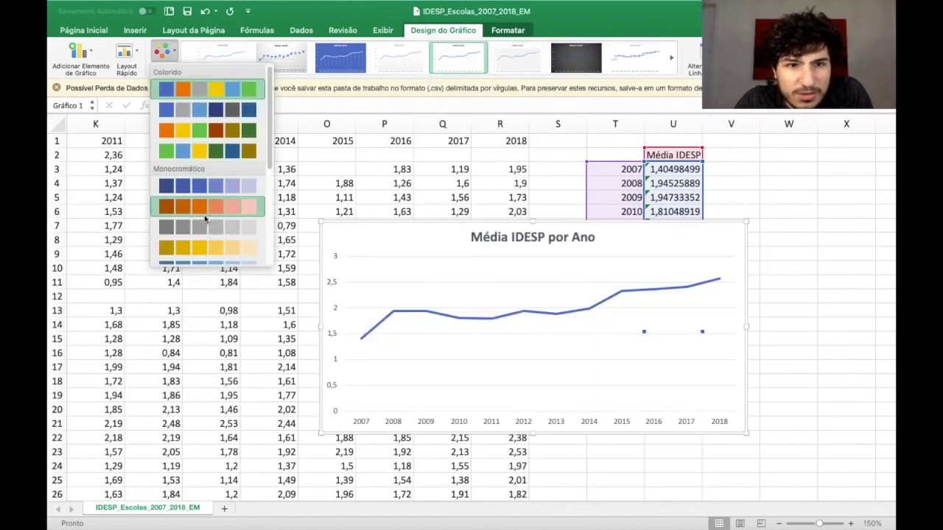
{"action": "left_click", "coordinate": [204, 215]}
{"action": "left_click", "coordinate": [164, 53]}
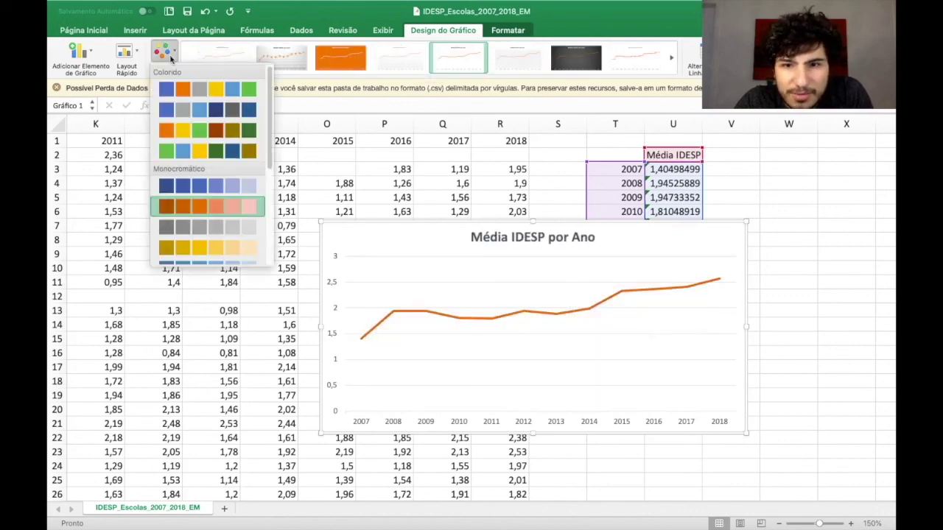
{"action": "left_click", "coordinate": [207, 221]}
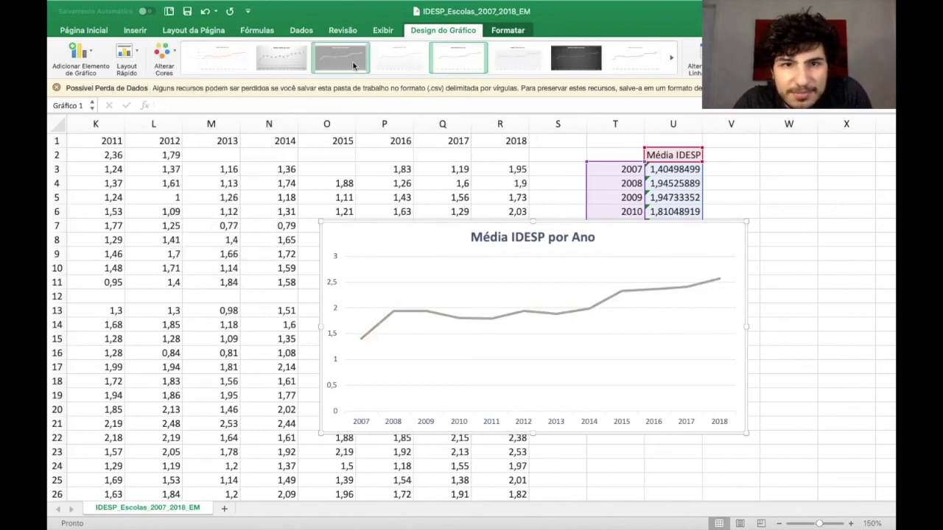
- Apply the chart style with a solid grey background, white line and vertical drop lines to the line chart
{"action": "left_click", "coordinate": [353, 66]}
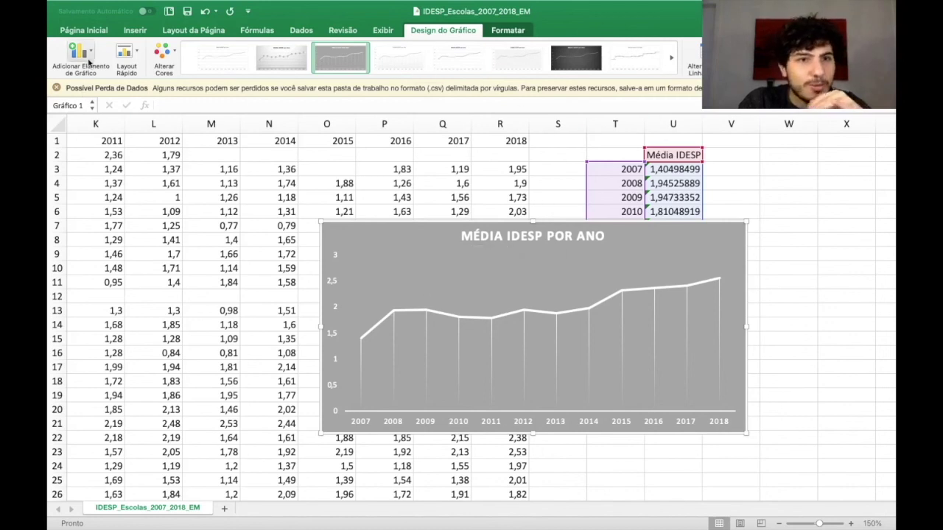
{"action": "left_click", "coordinate": [136, 53]}
{"action": "left_click", "coordinate": [136, 55]}
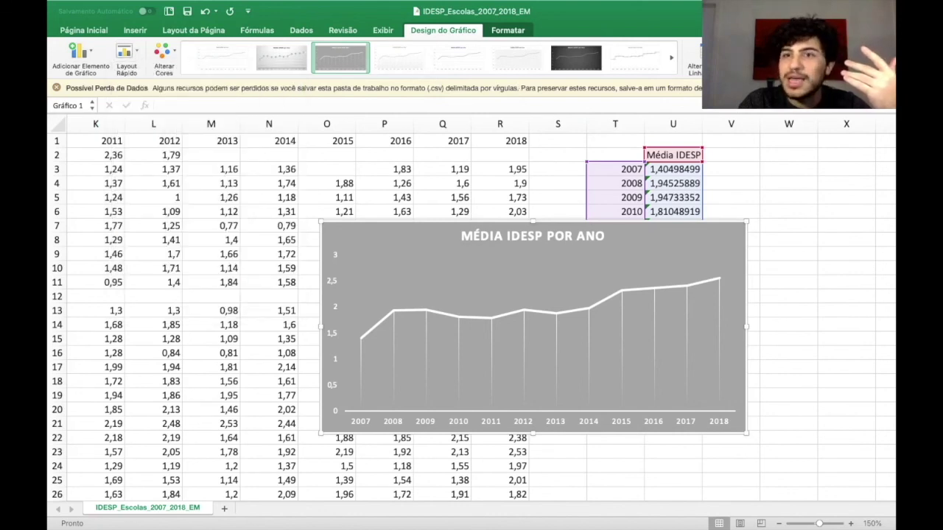